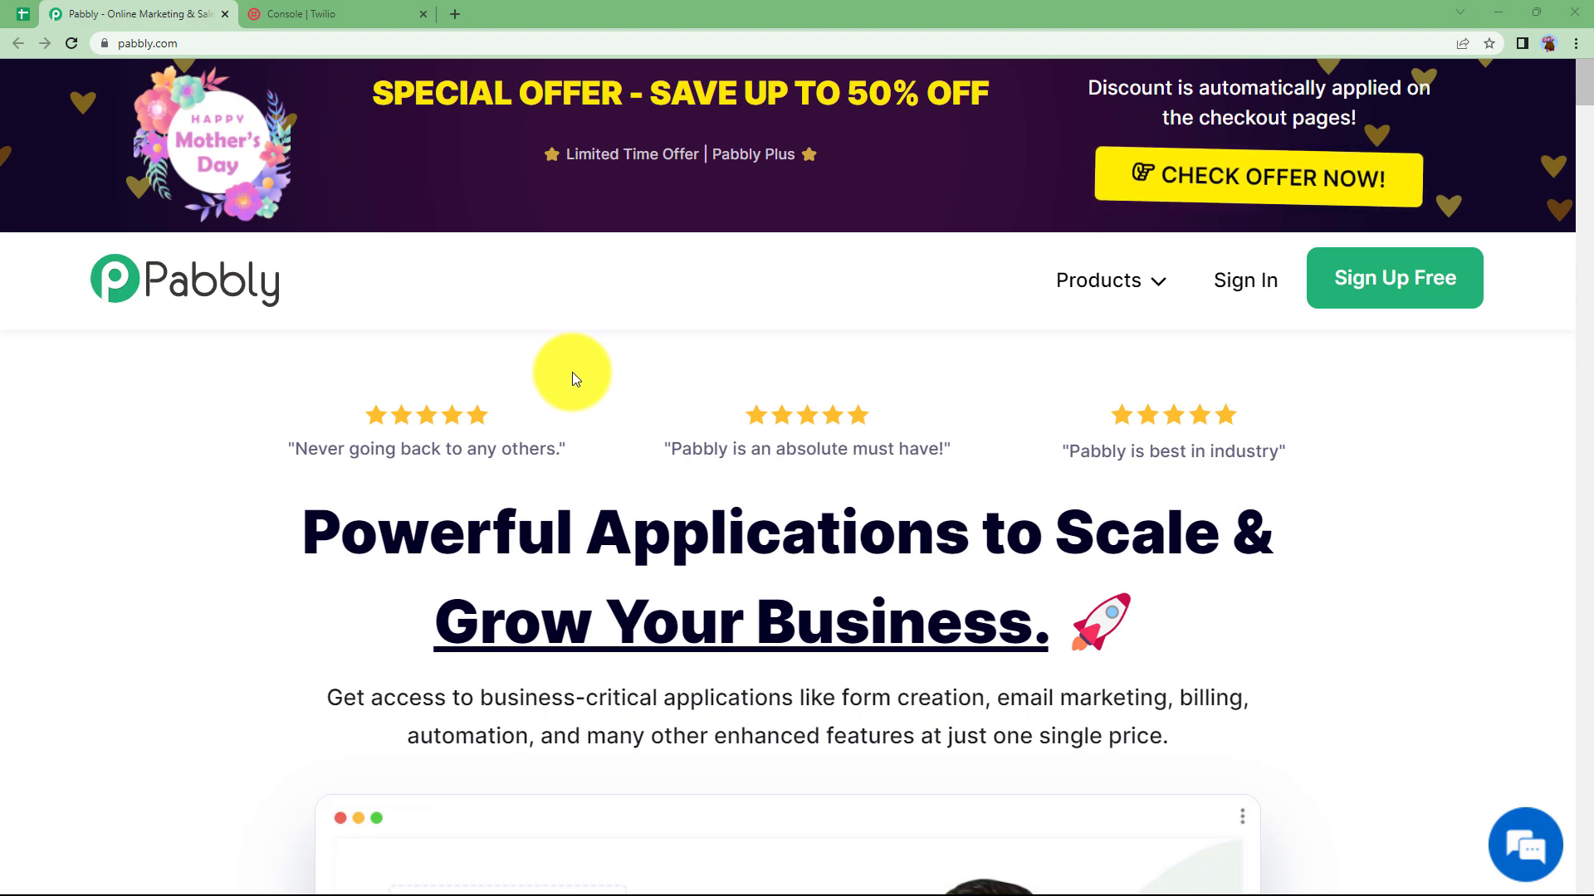
# Sign in from the Pabbly tab and browse the All Apps page with Pabbly Connect
pyautogui.click(393, 8)
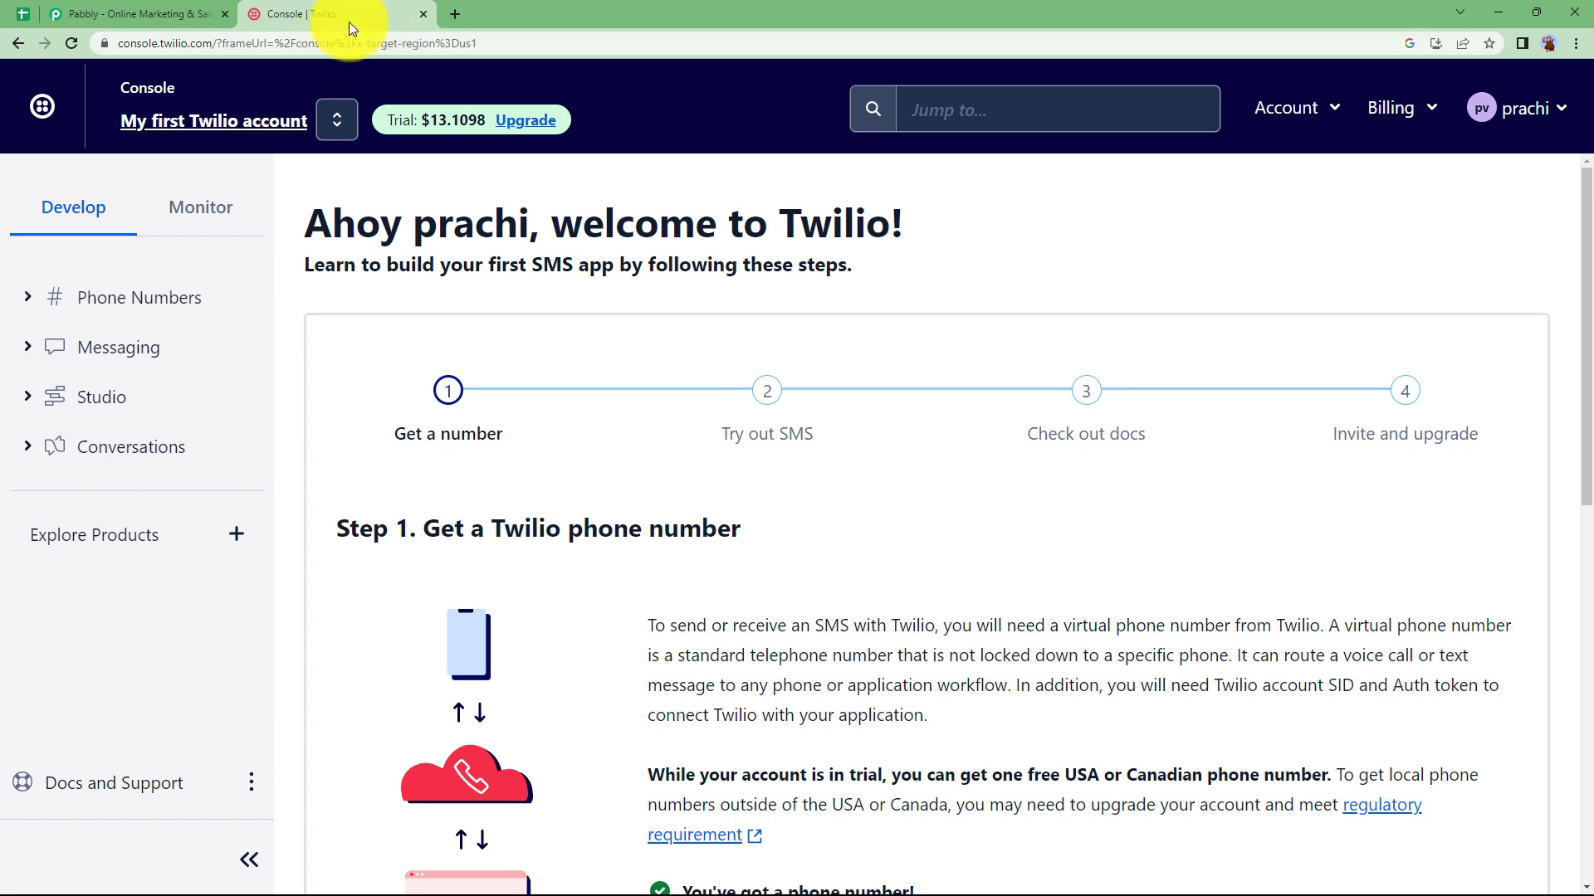
pyautogui.click(187, 9)
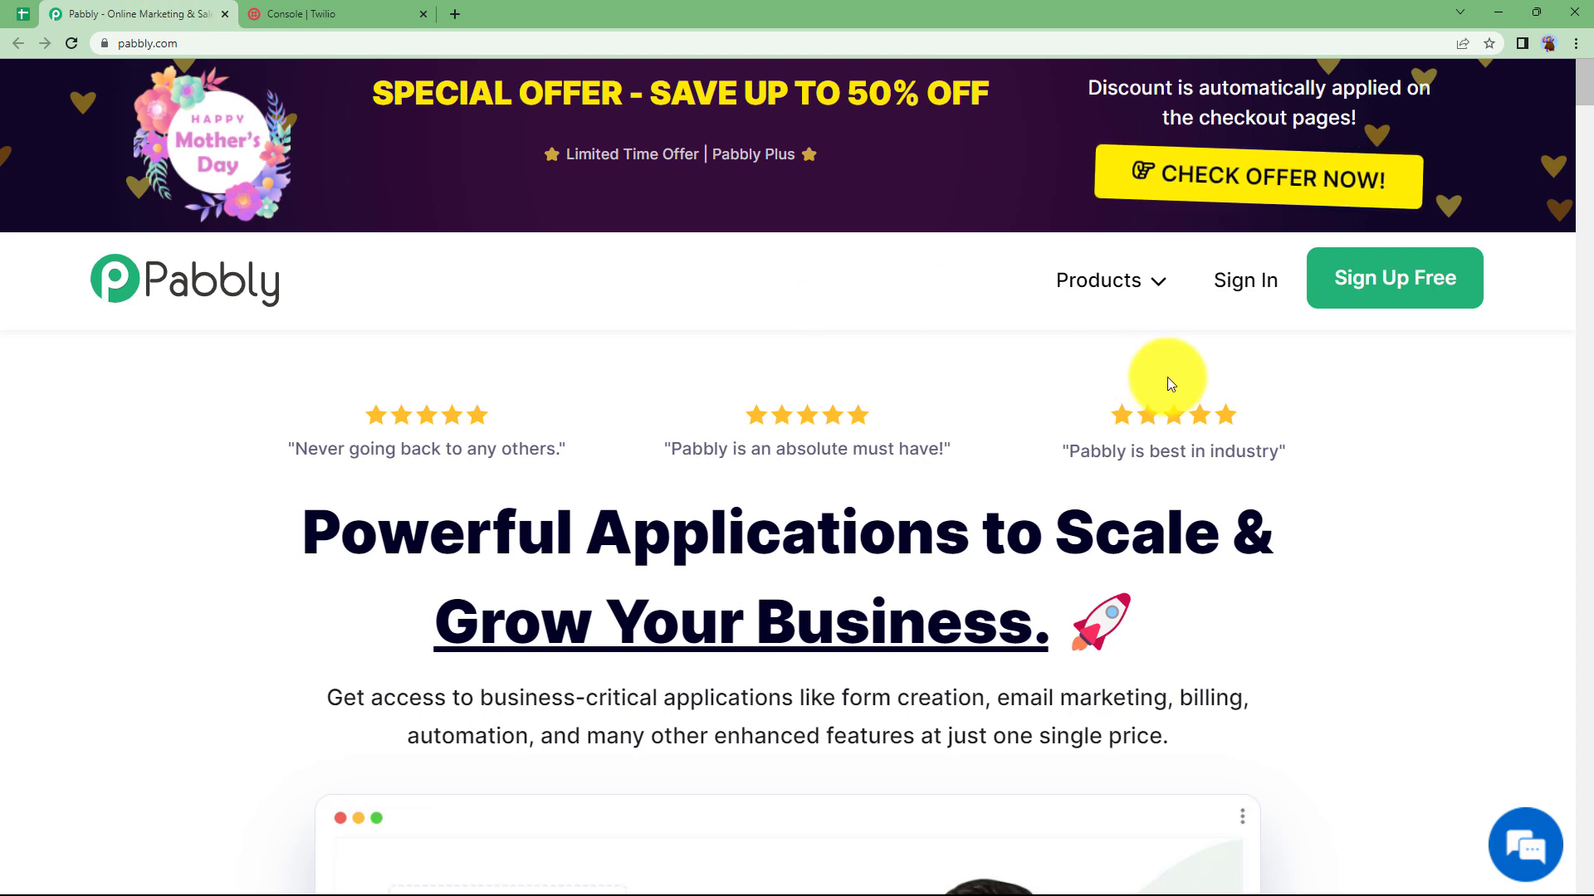
pyautogui.click(1246, 282)
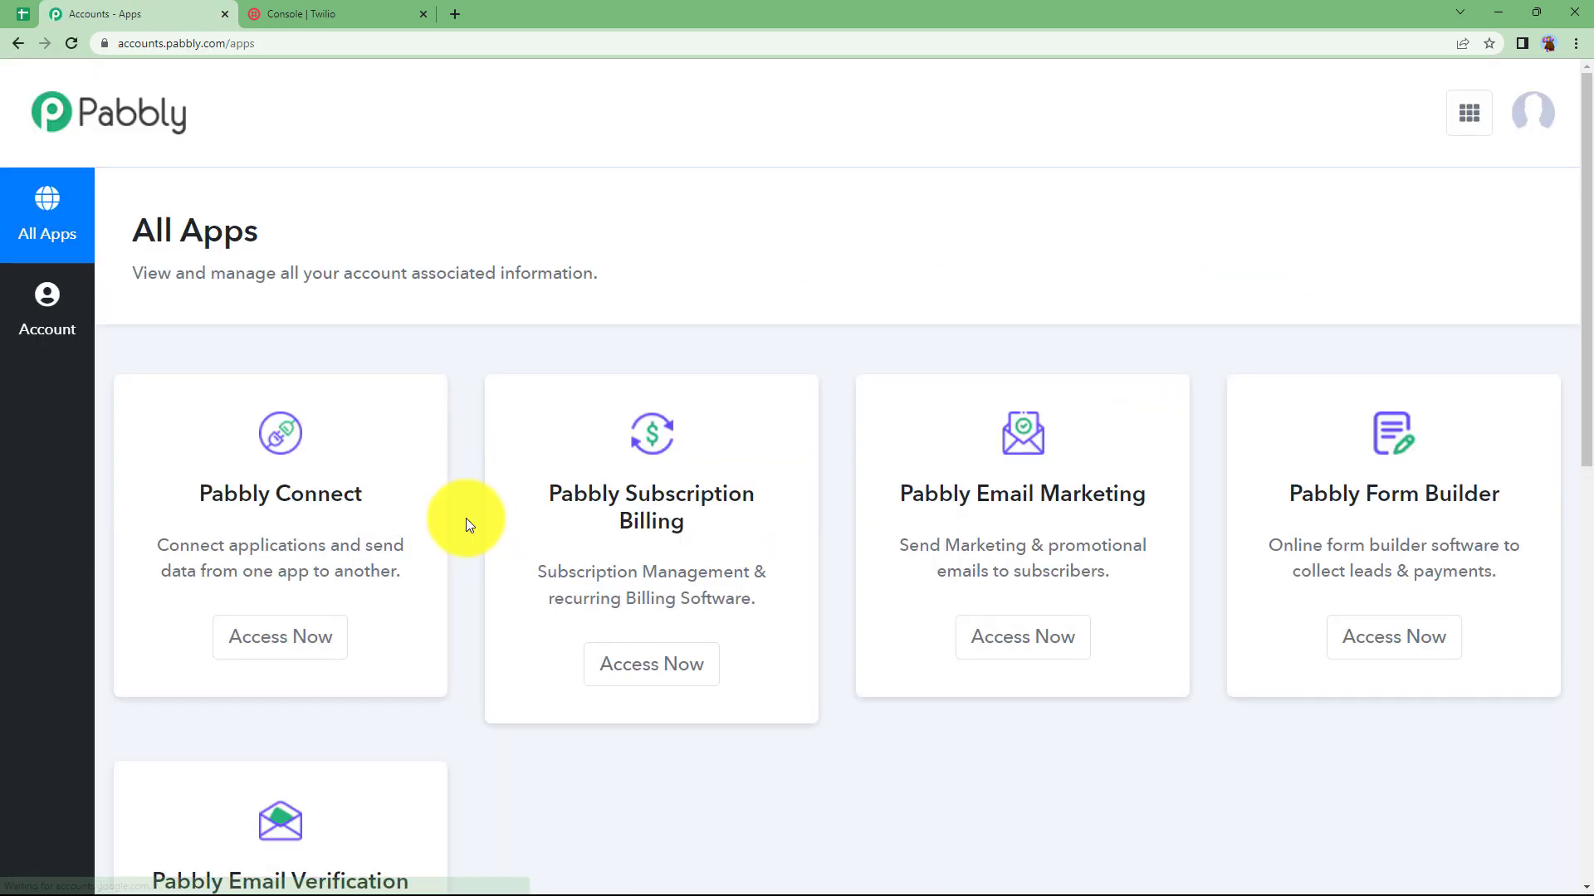
pyautogui.scroll(-4, 838, 460)
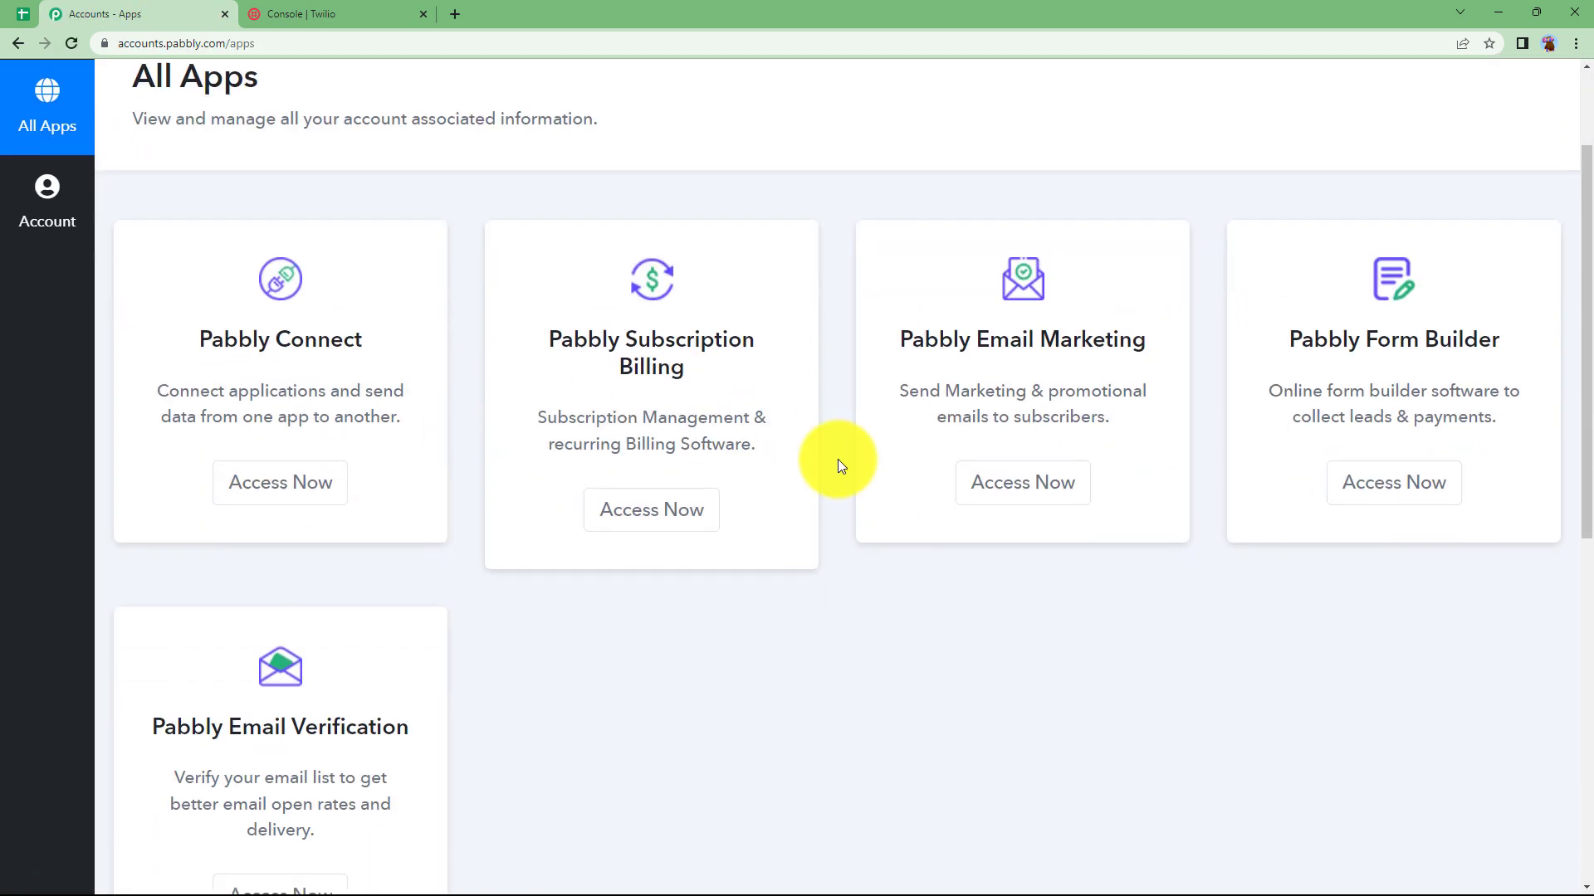
pyautogui.scroll(4, 838, 460)
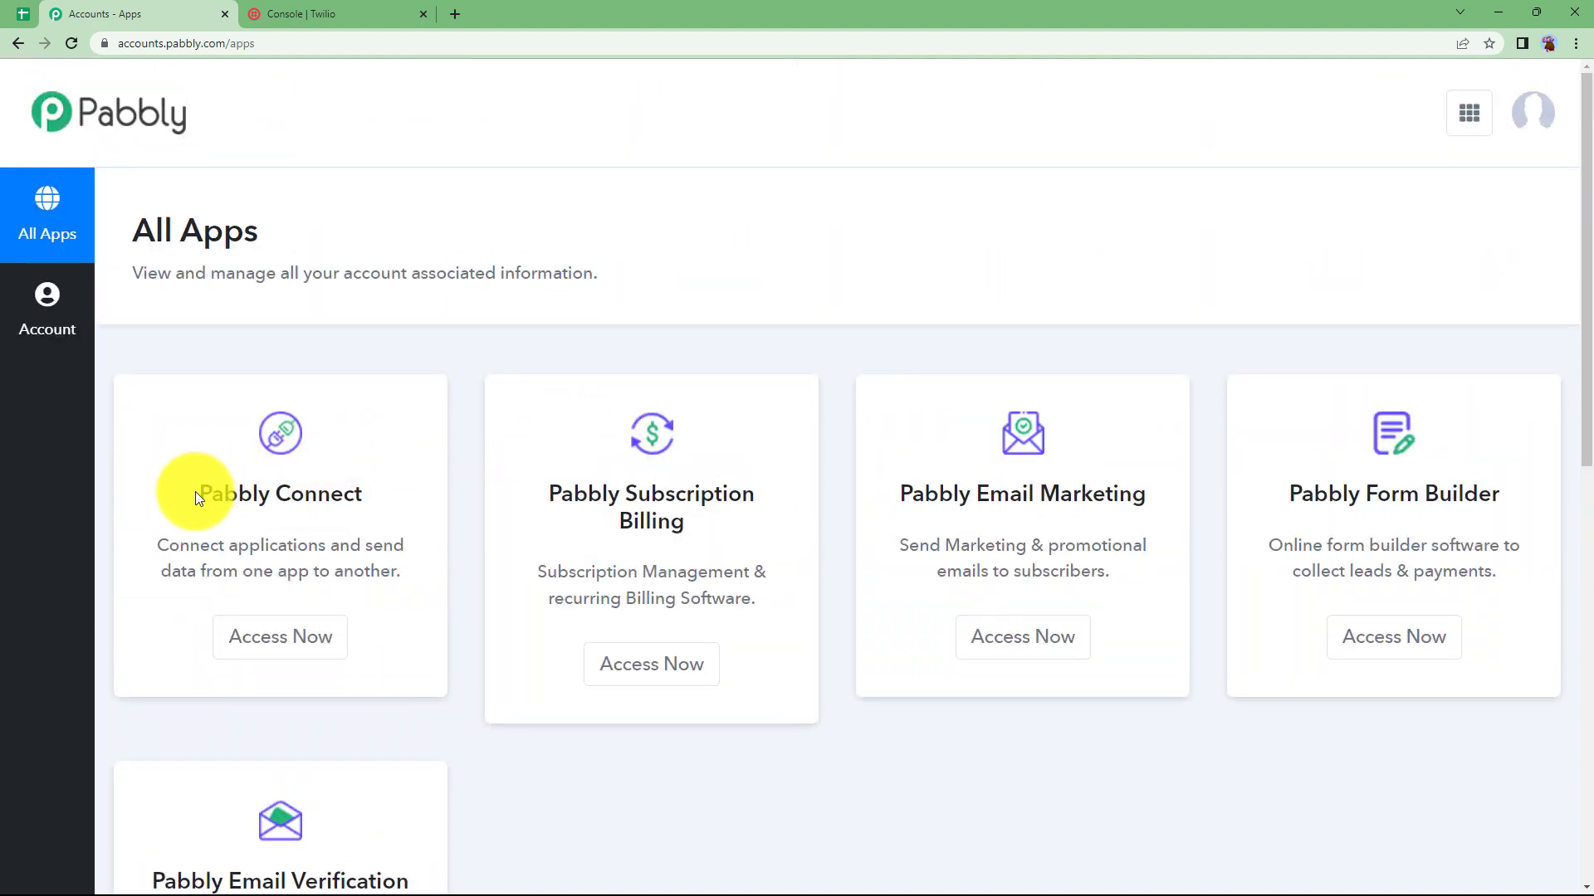
pyautogui.moveTo(196, 491); pyautogui.dragTo(387, 492)
pyautogui.click(404, 494)
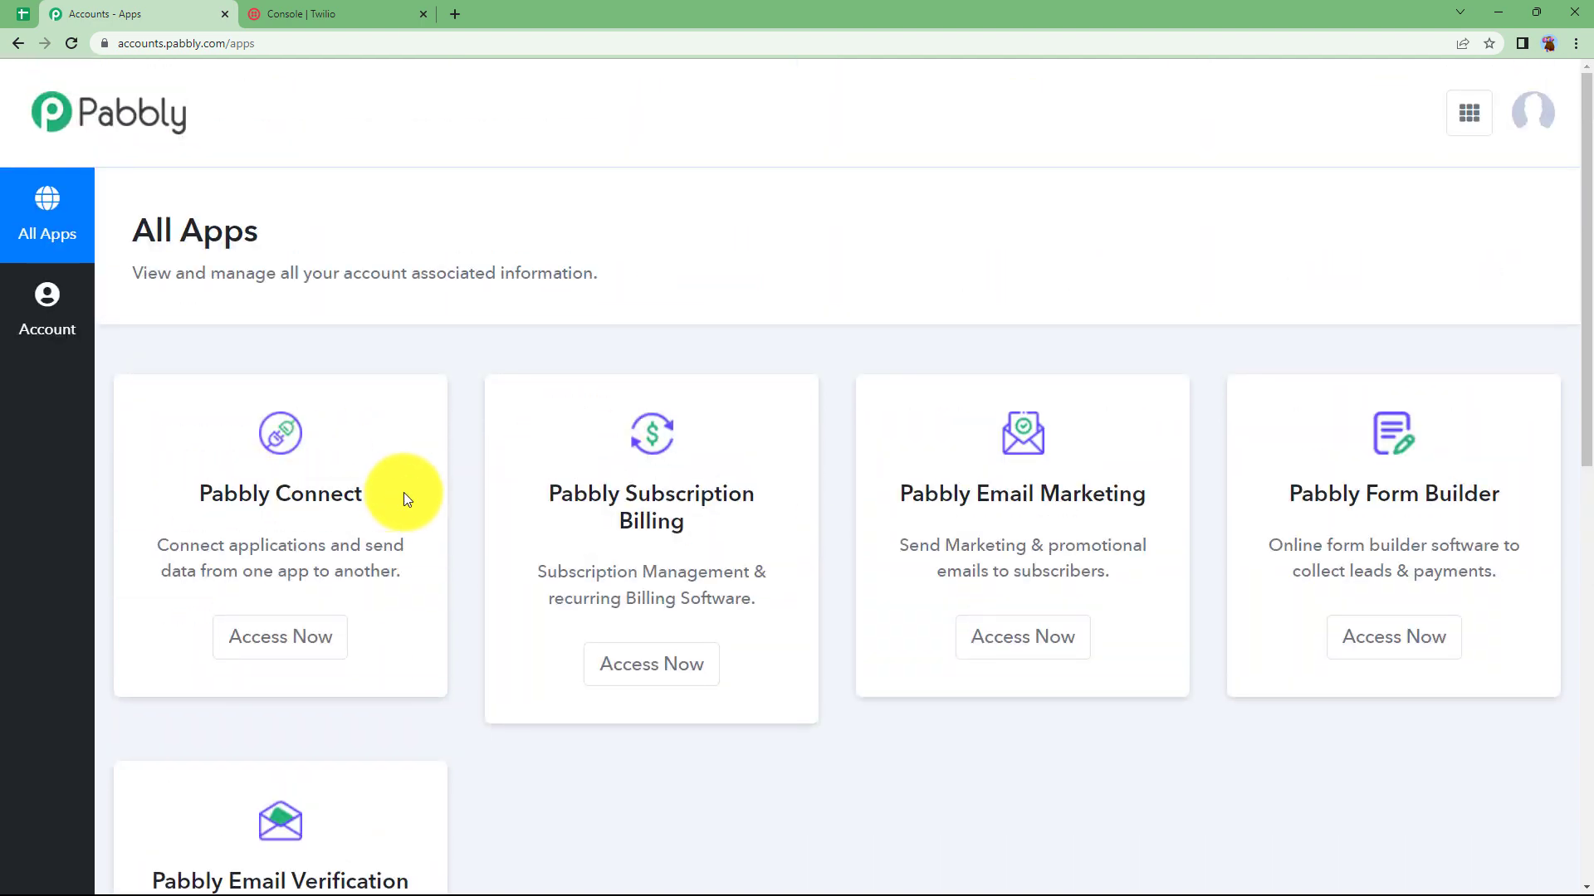
# Open Pabbly Connect and create a workflow named 'Get data from Webhook URL Everyday'
pyautogui.click(320, 637)
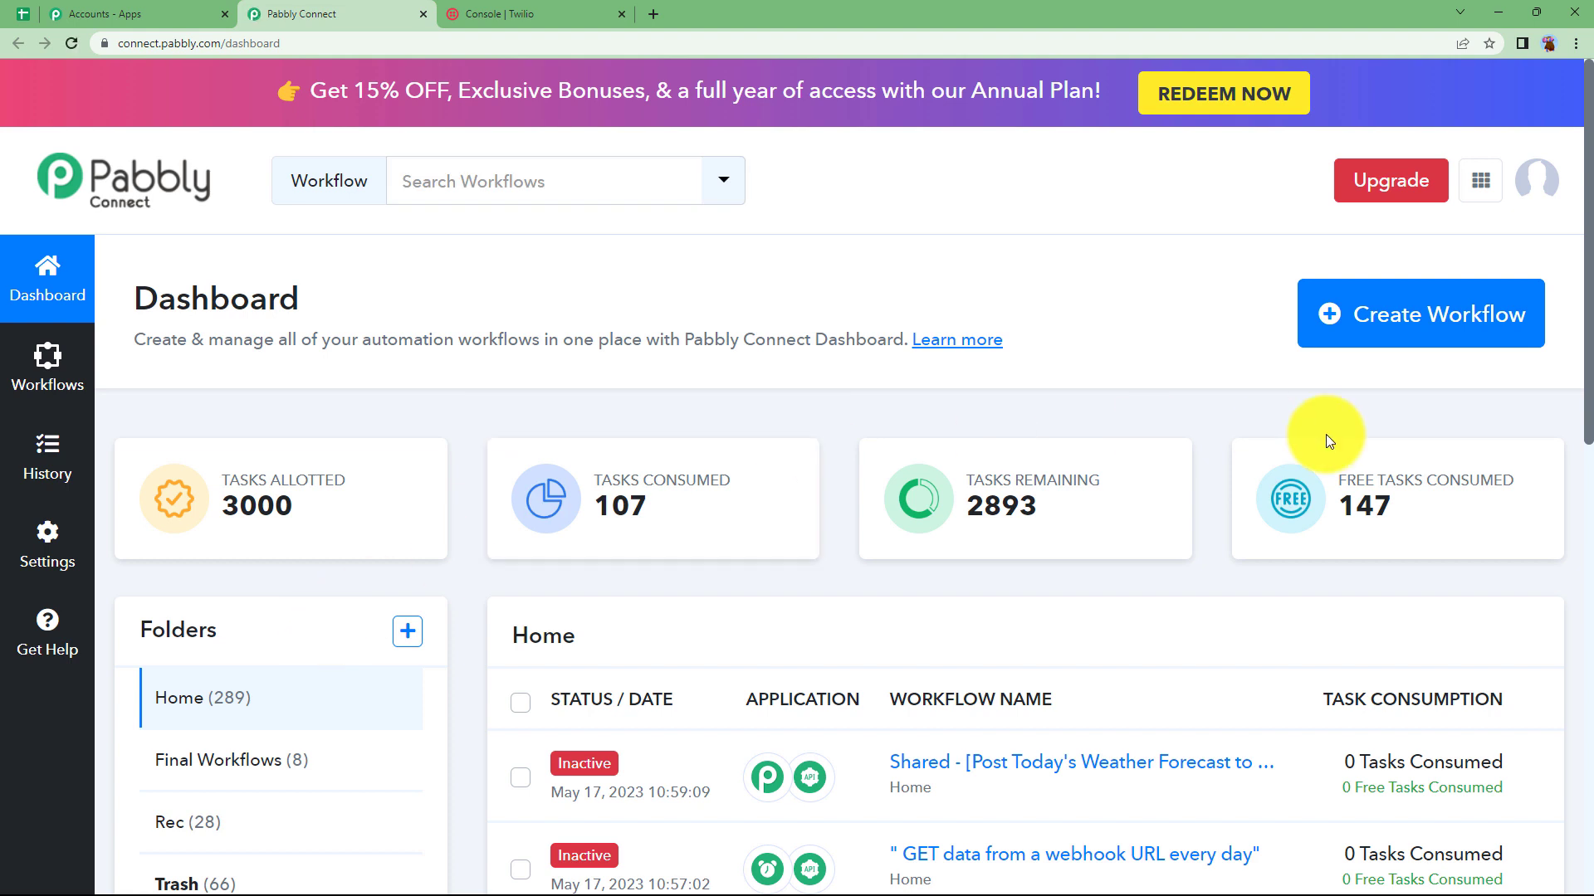
pyautogui.click(1419, 338)
pyautogui.click(837, 492)
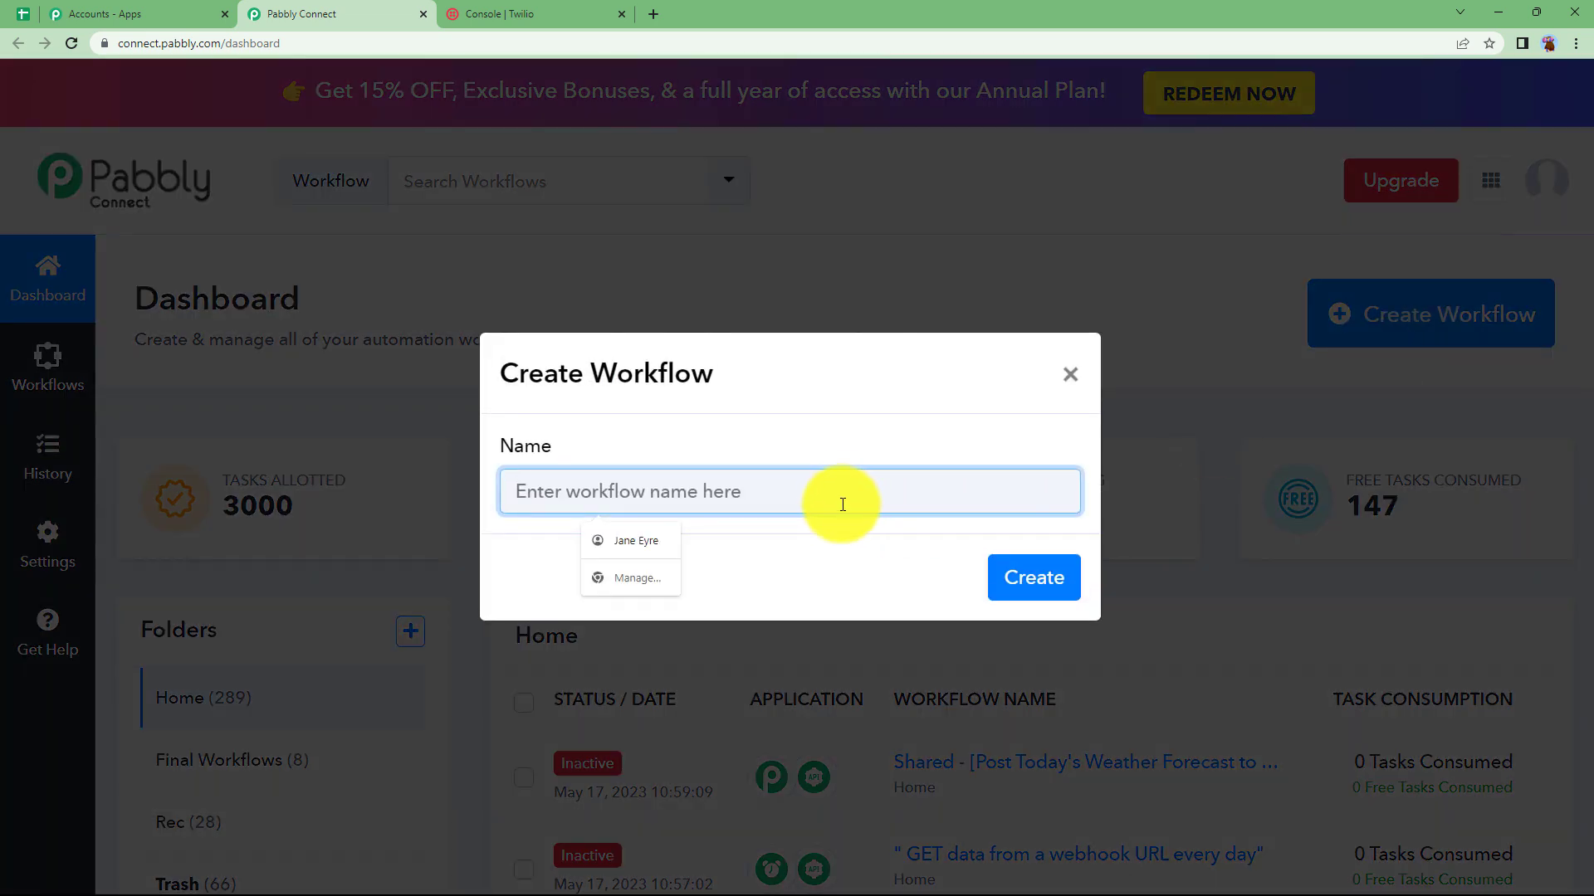
pyautogui.write('Ge')
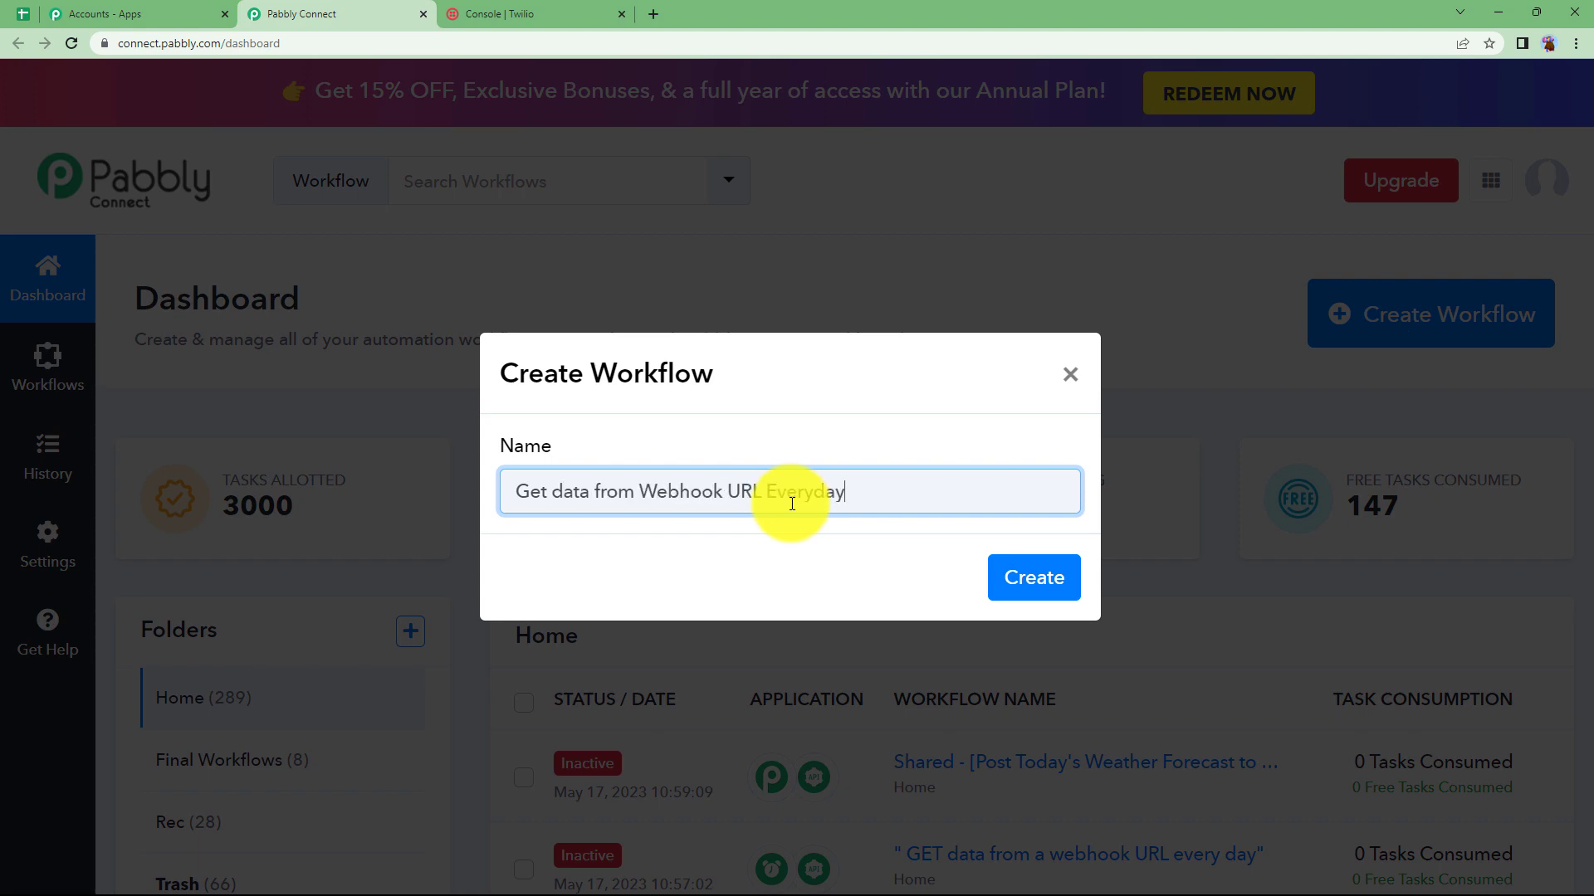
pyautogui.click(1047, 579)
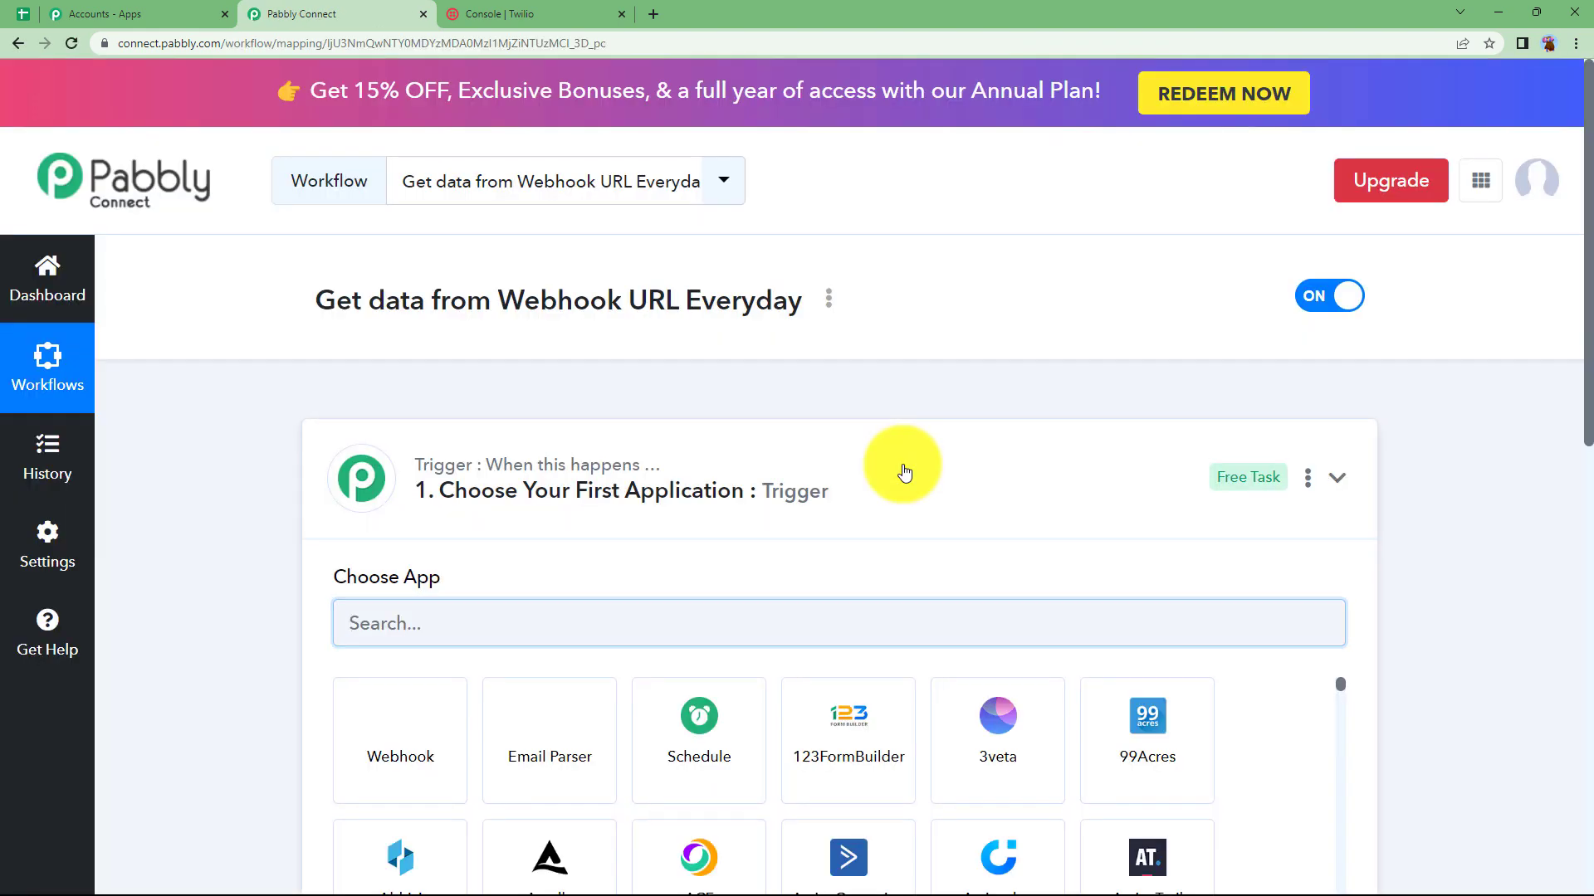
pyautogui.click(872, 477)
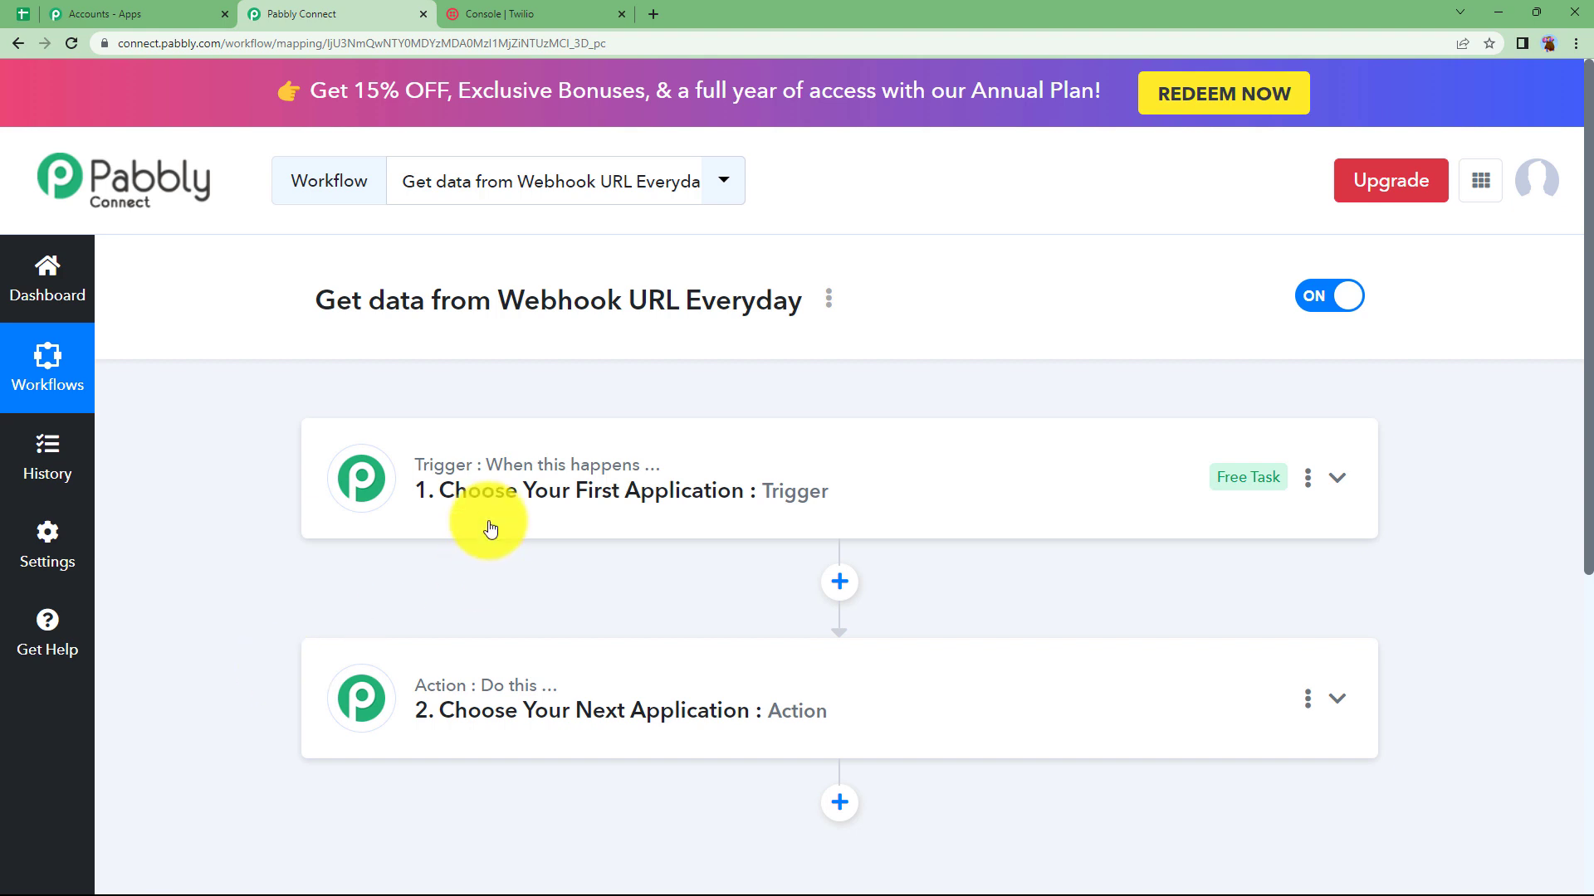
pyautogui.moveTo(521, 480)
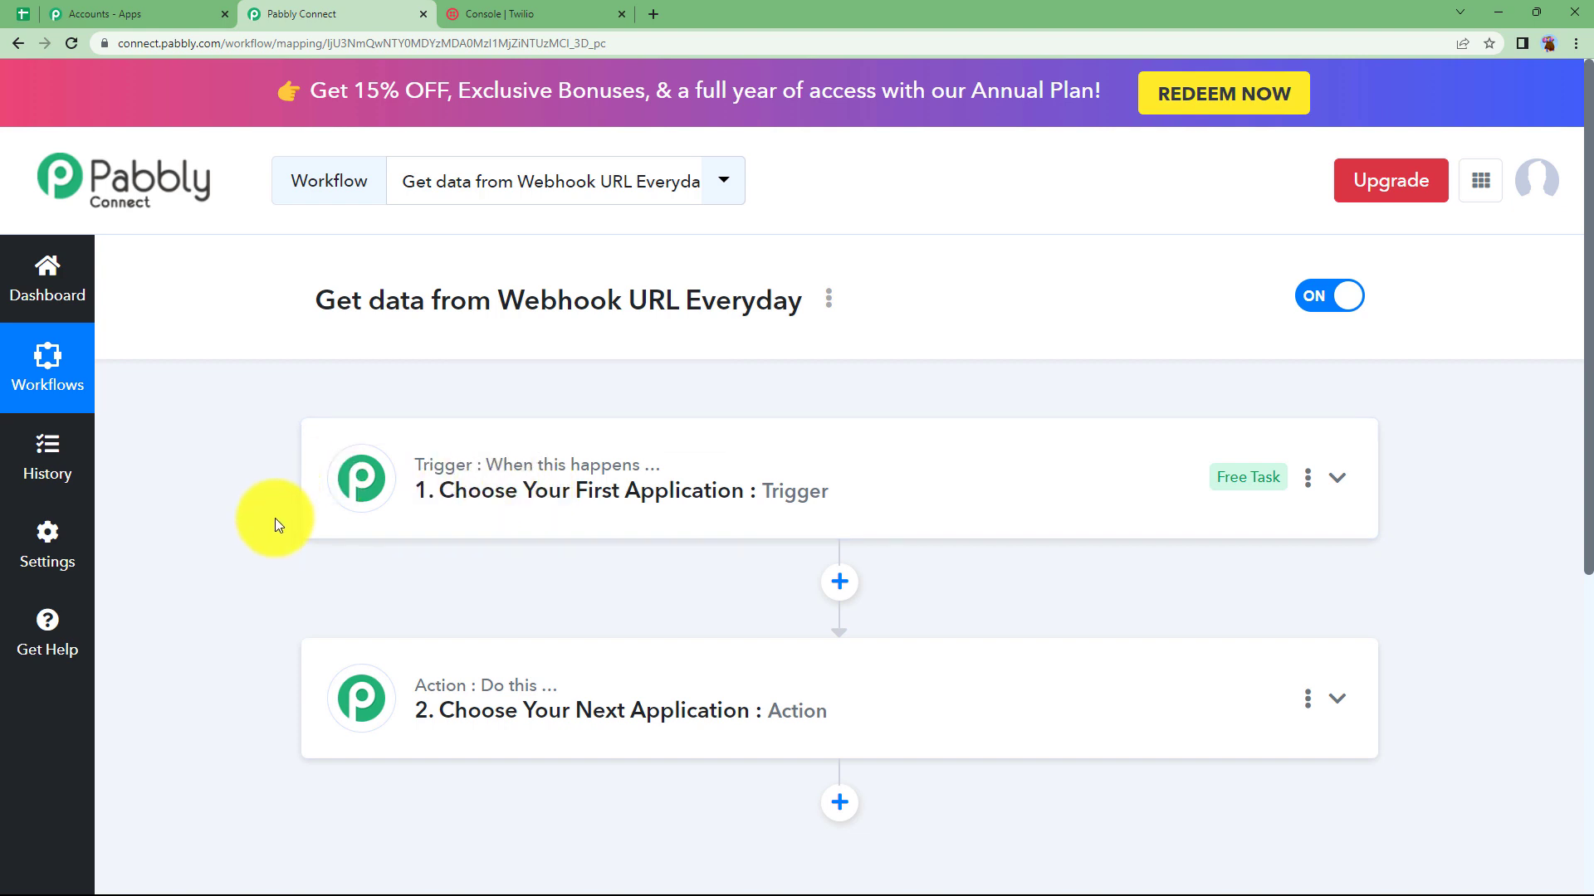
pyautogui.moveTo(463, 703)
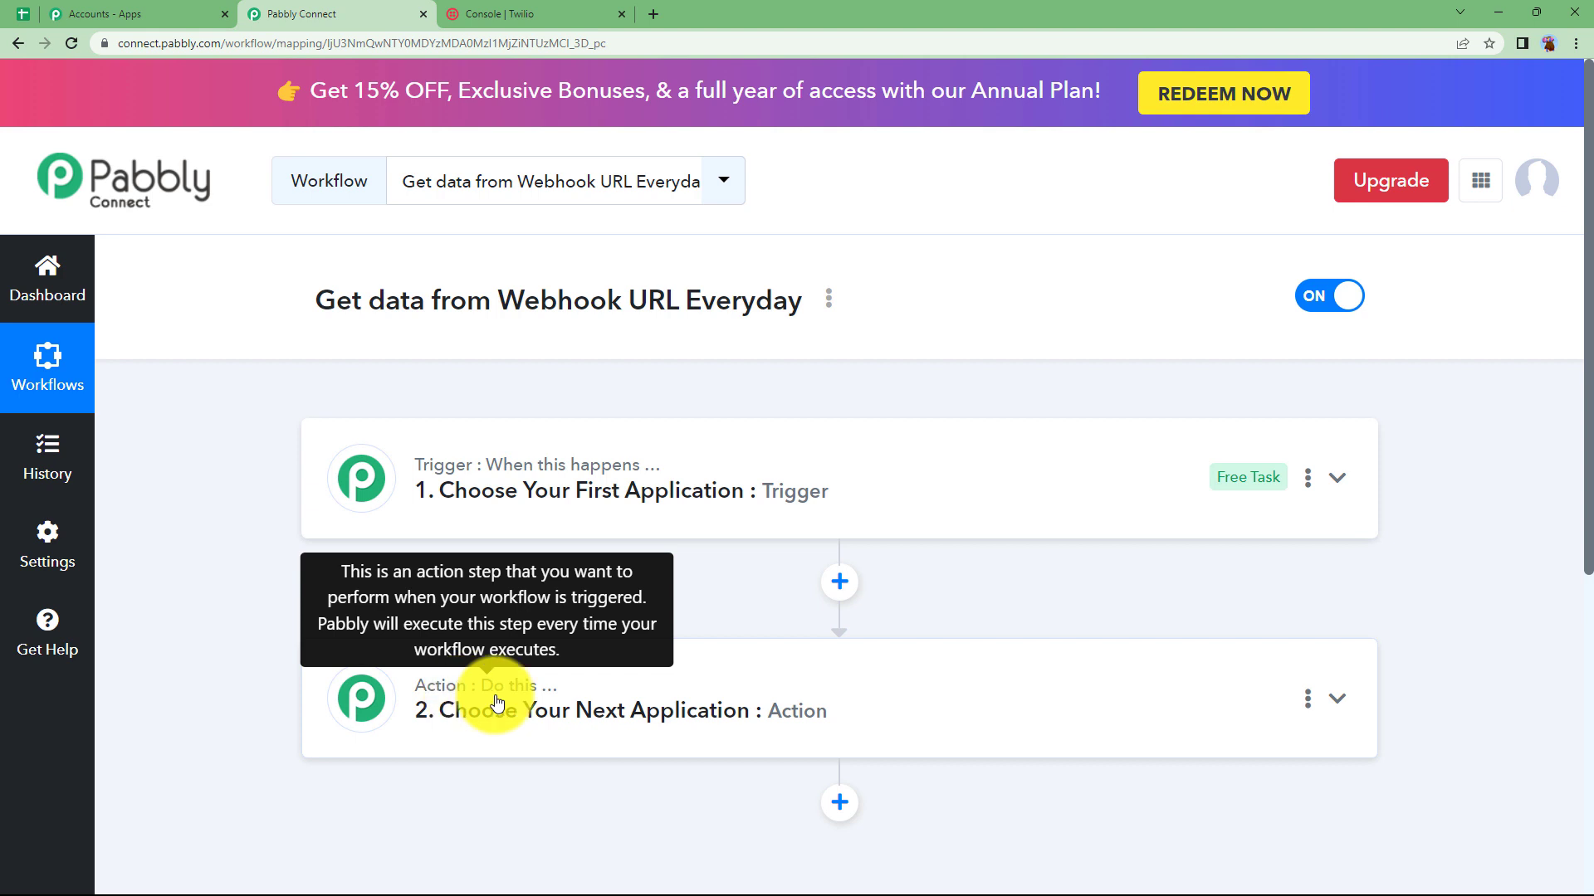
pyautogui.click(553, 482)
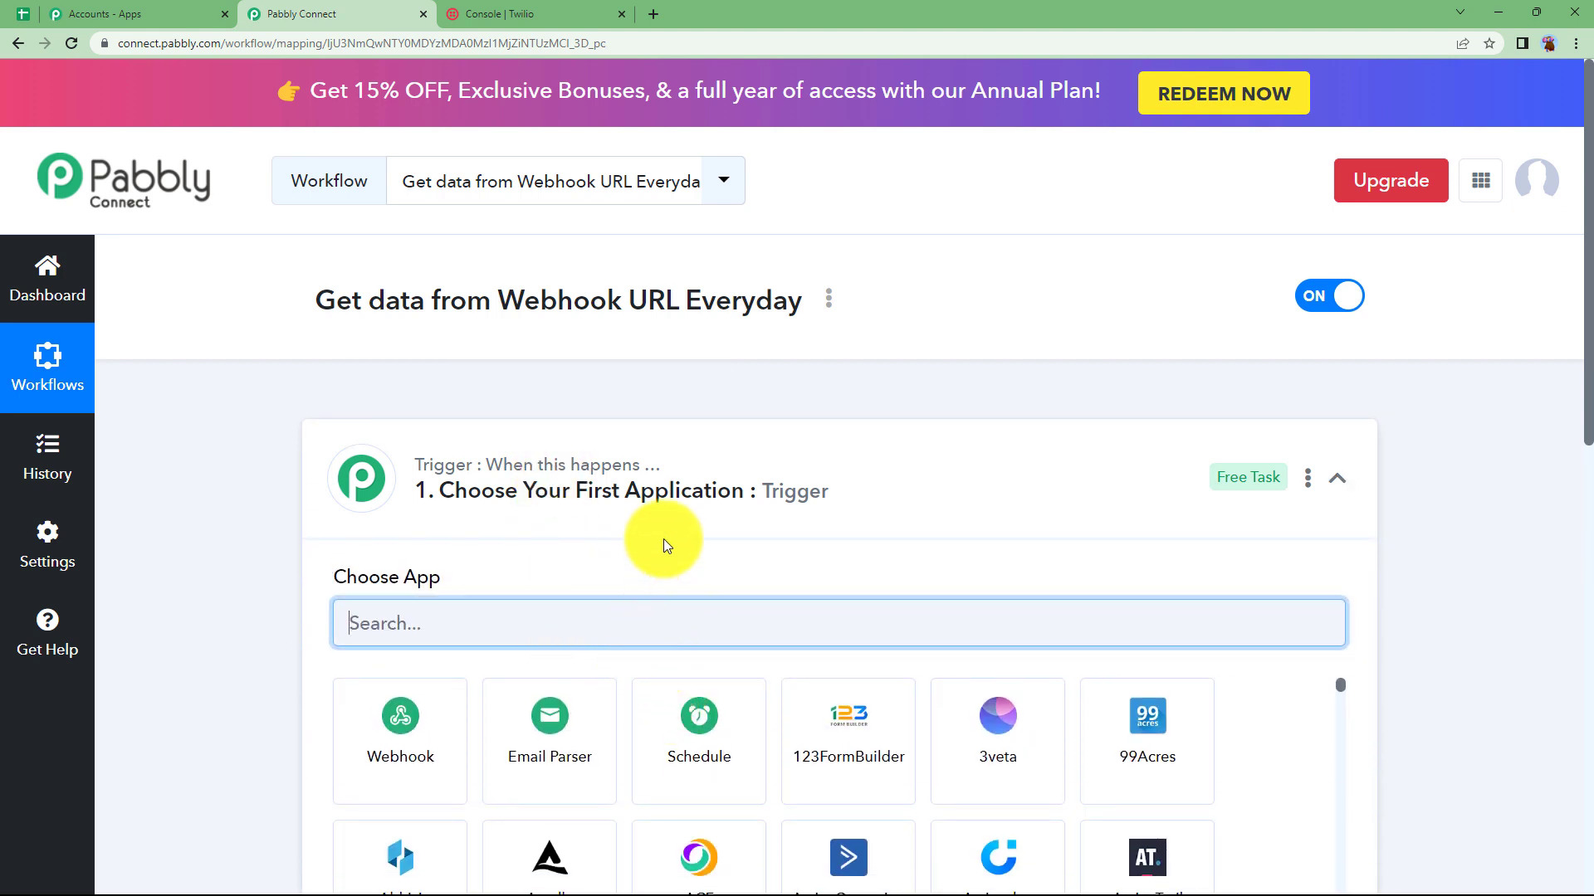
pyautogui.click(676, 467)
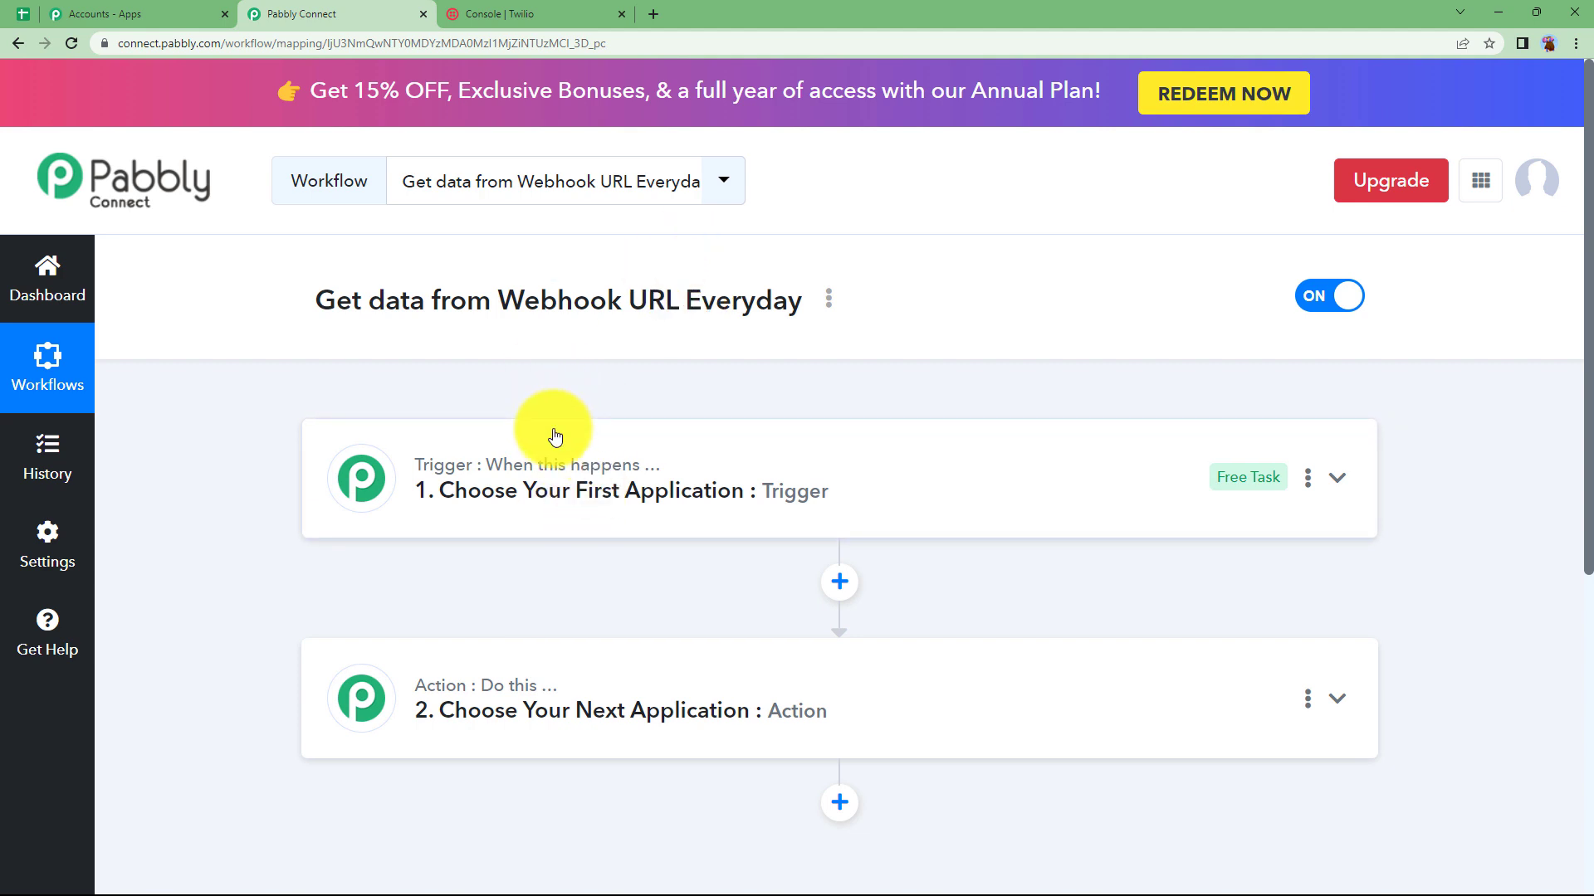
pyautogui.click(514, 14)
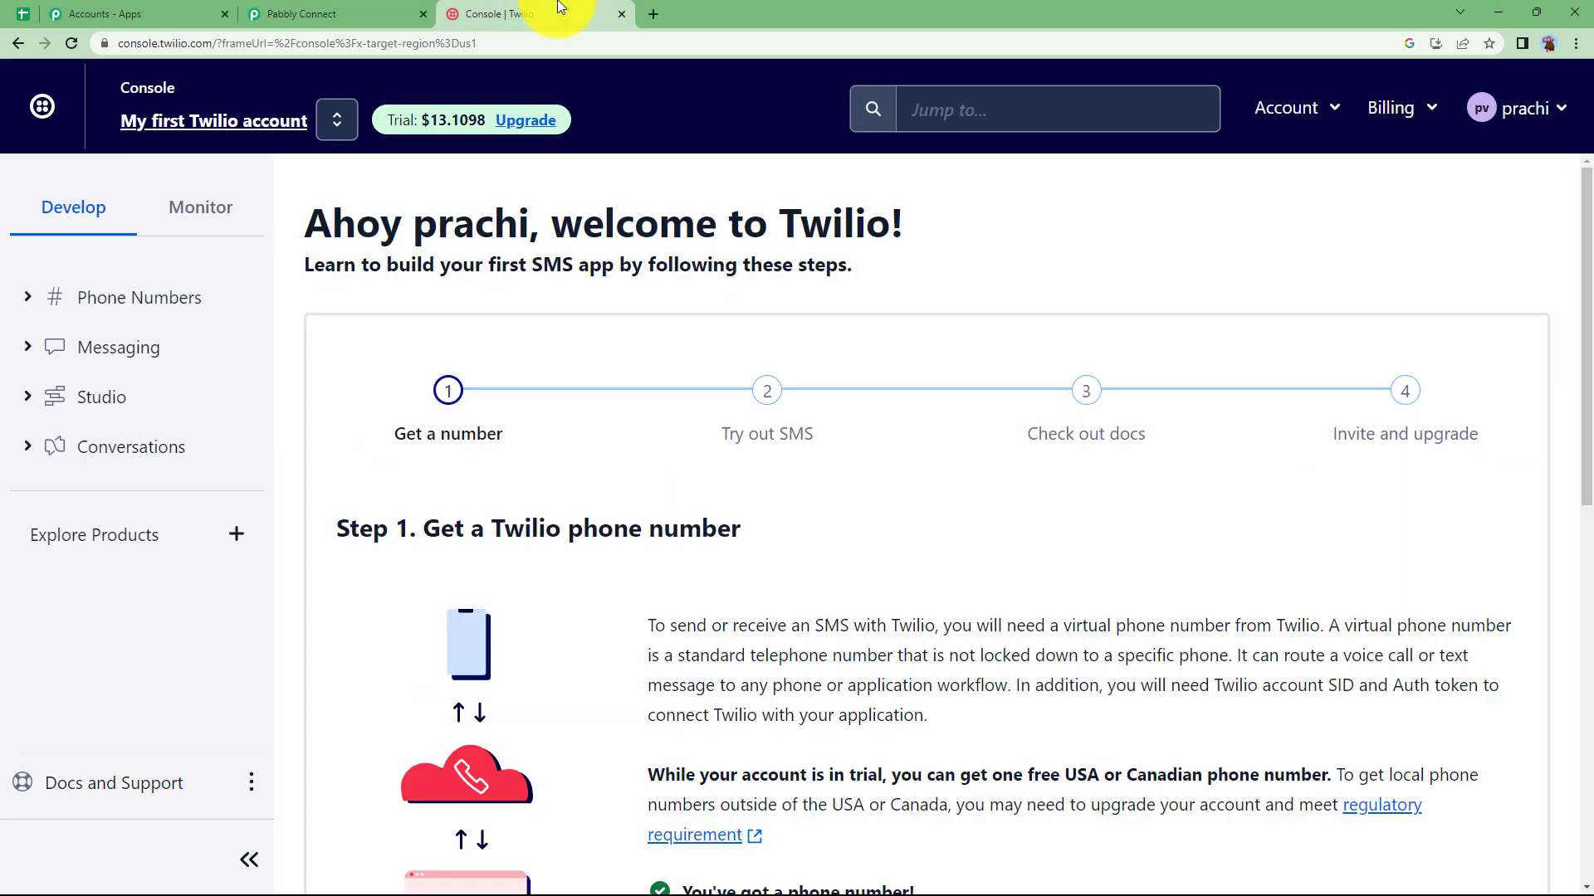
pyautogui.click(357, 13)
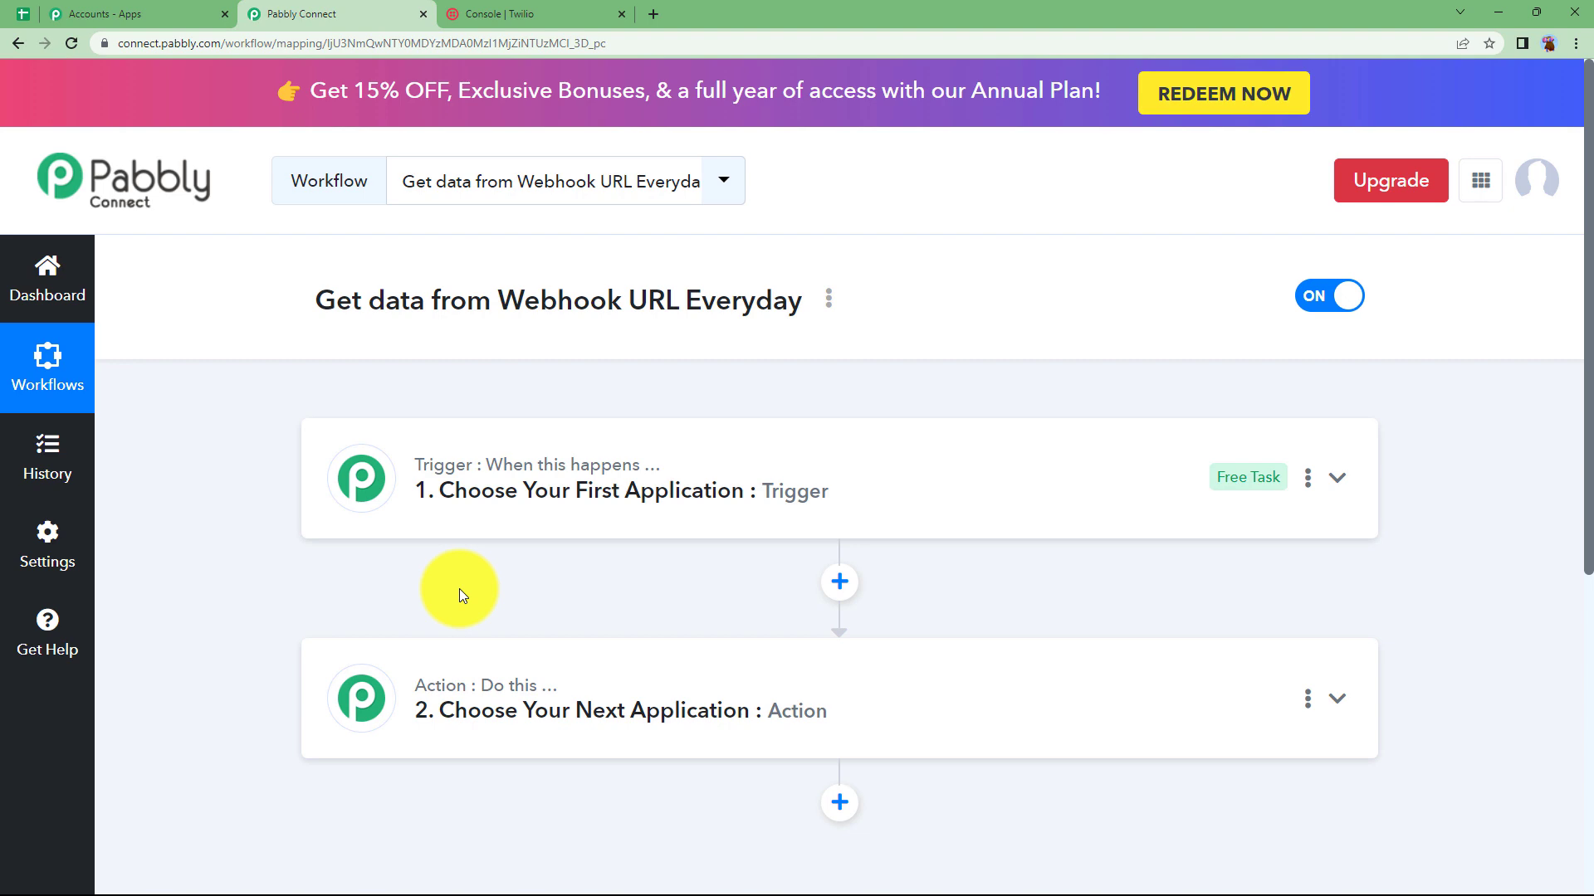
# Choose Schedule by Pabbly as the trigger, set to run every day
pyautogui.click(509, 496)
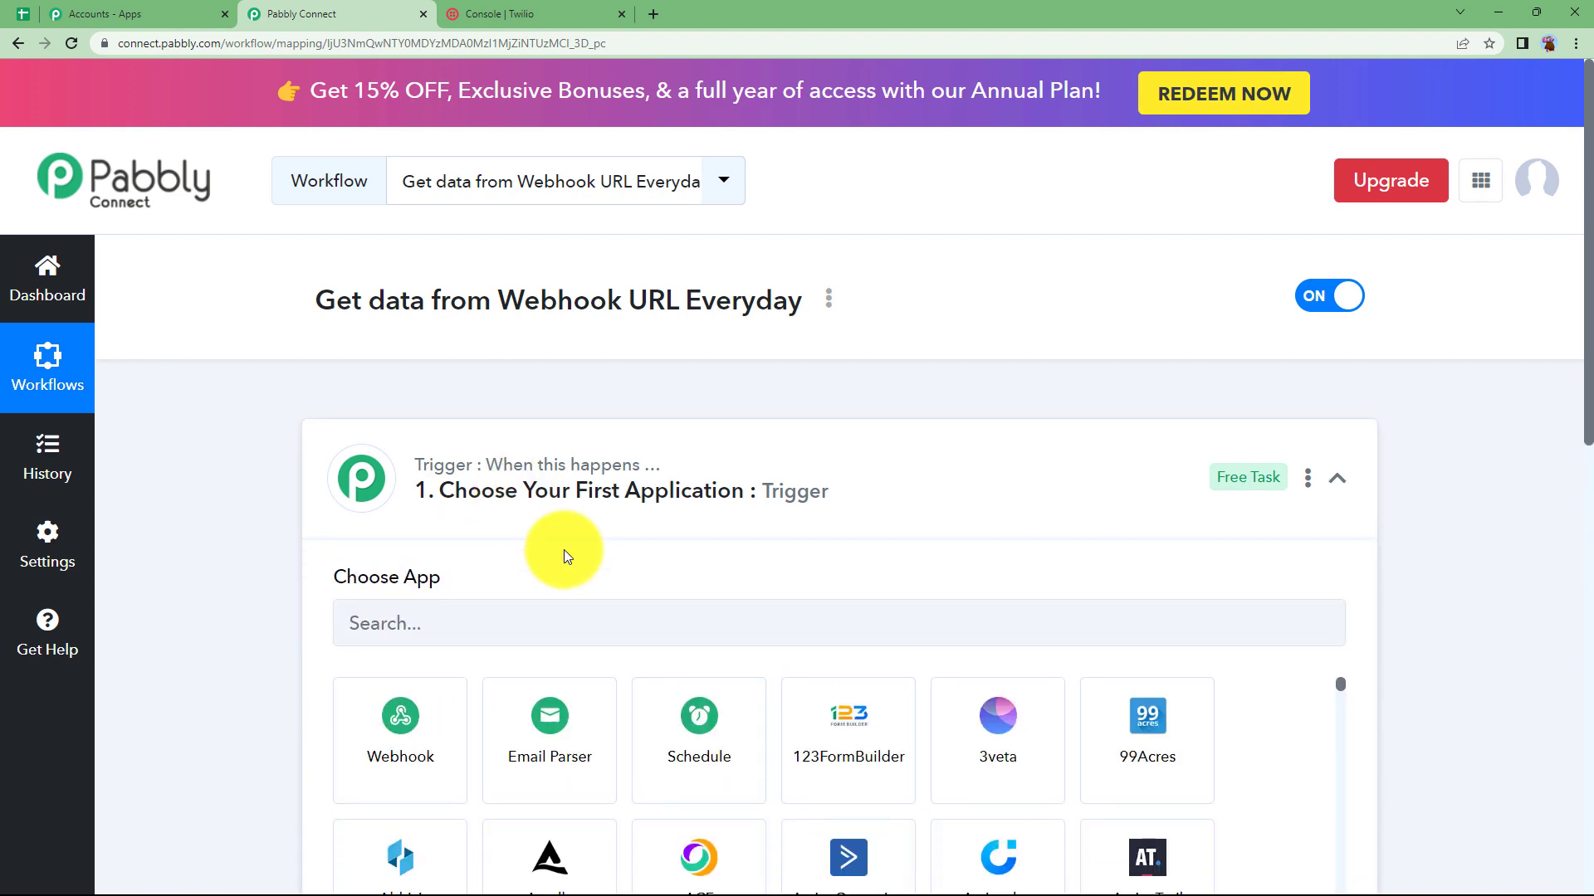
pyautogui.click(697, 717)
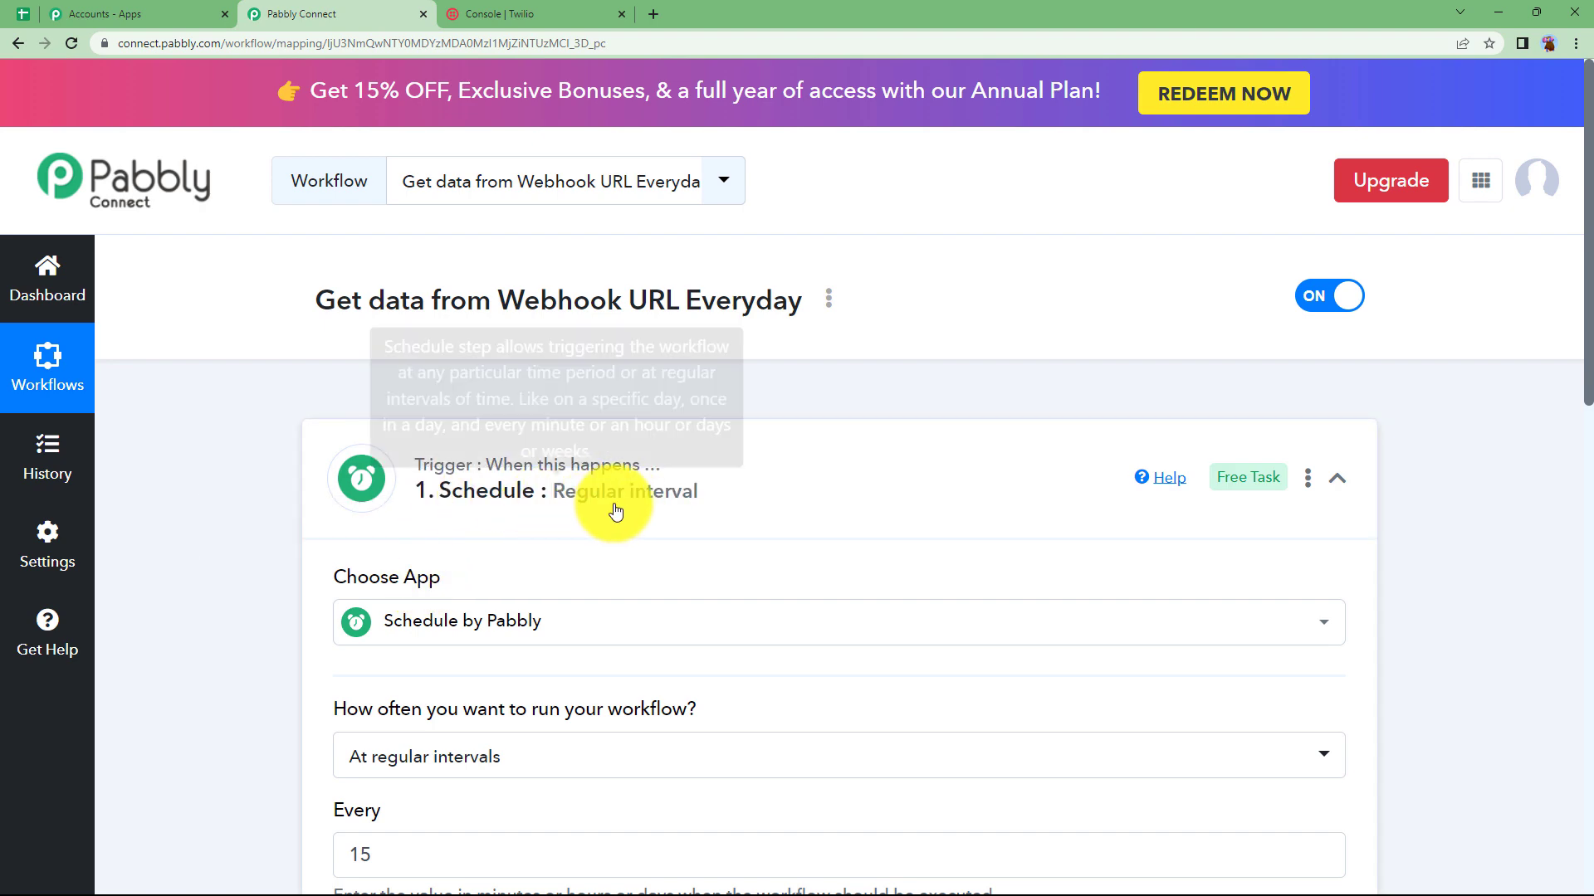
pyautogui.scroll(-2, 311, 535)
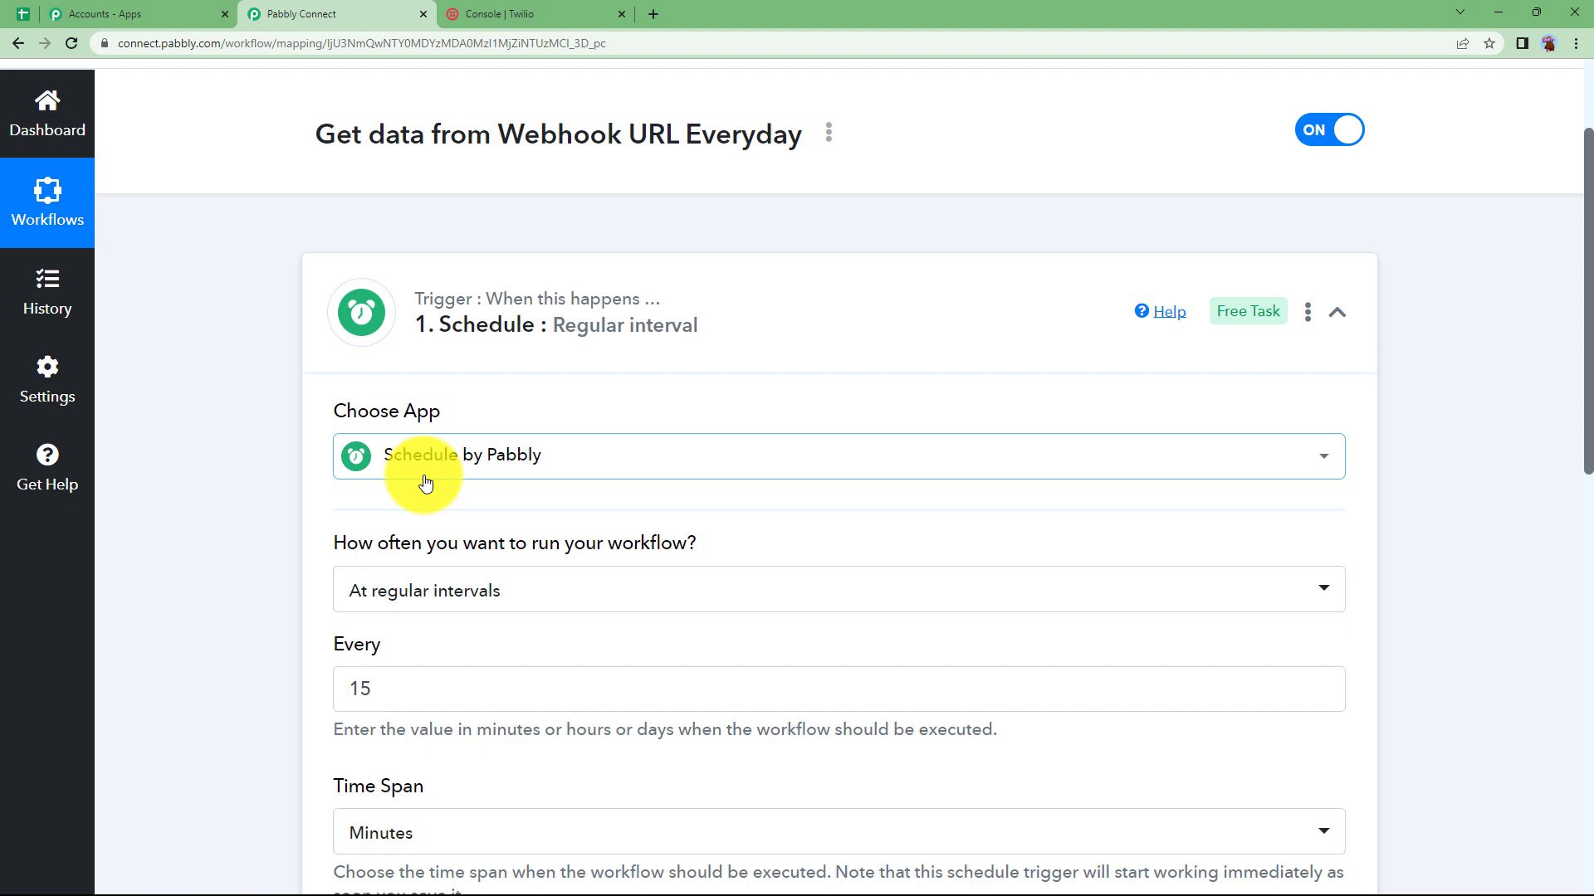
pyautogui.click(451, 606)
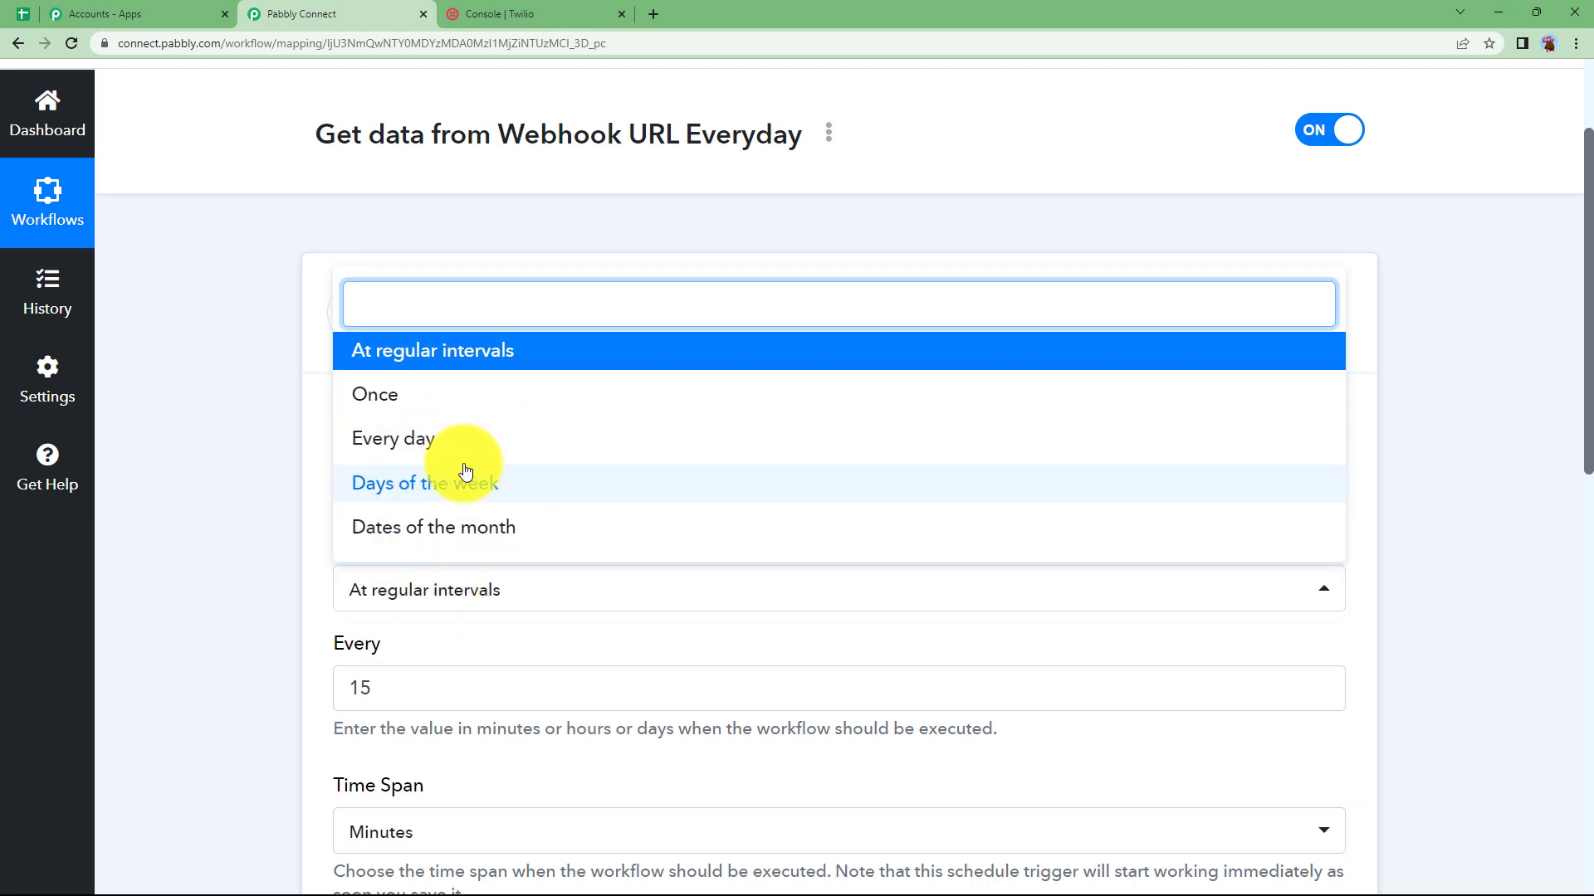
pyautogui.click(415, 453)
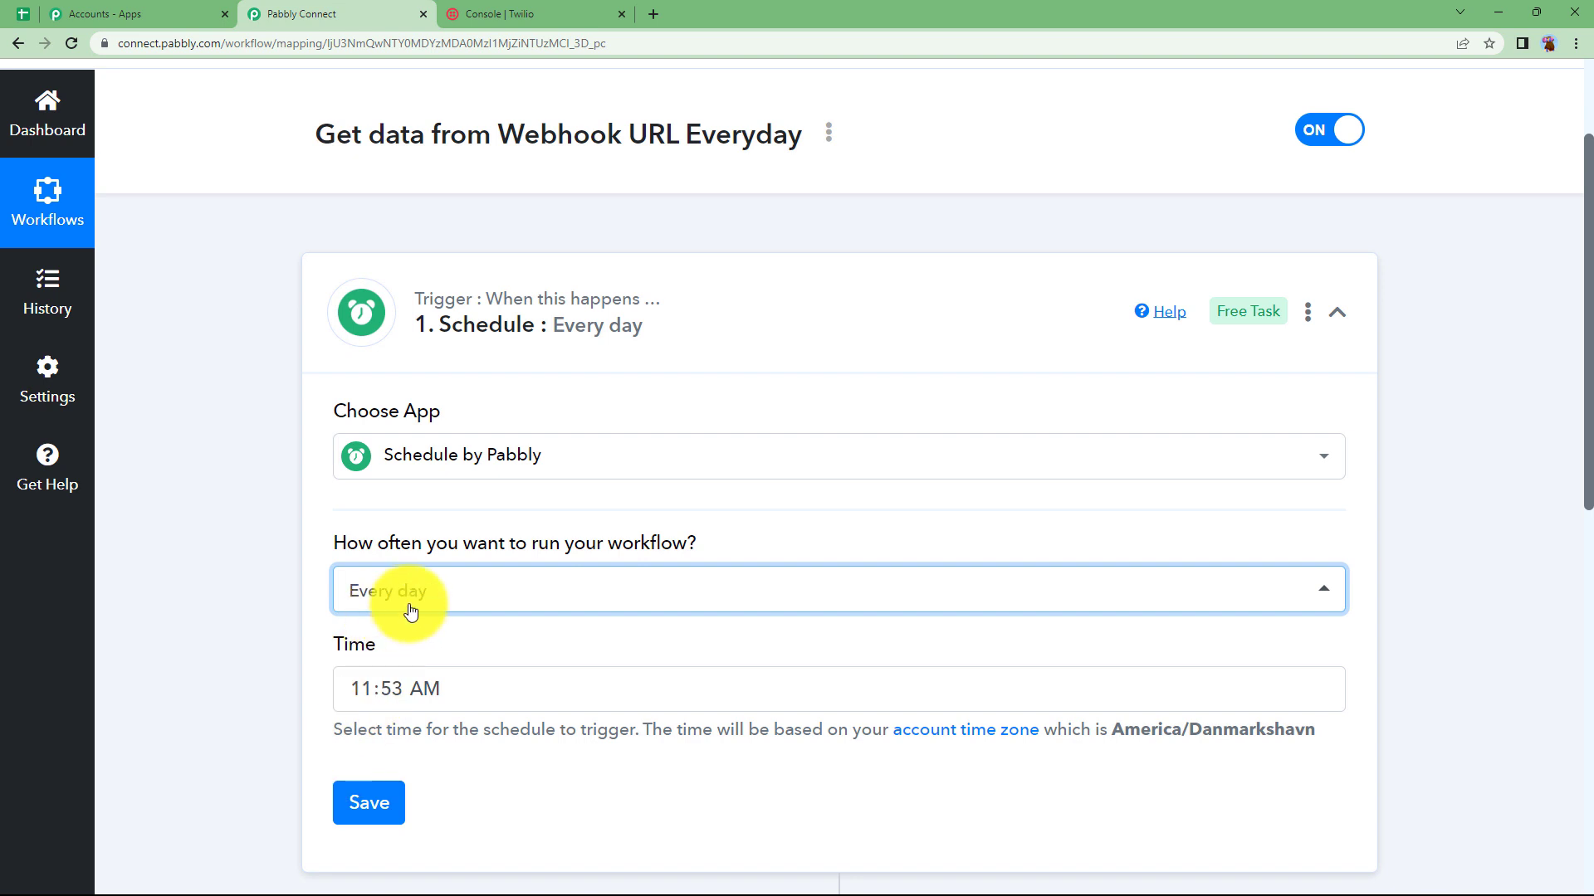
# Set the daily run time to 12:01 AM, save the trigger and collapse it
pyautogui.click(438, 702)
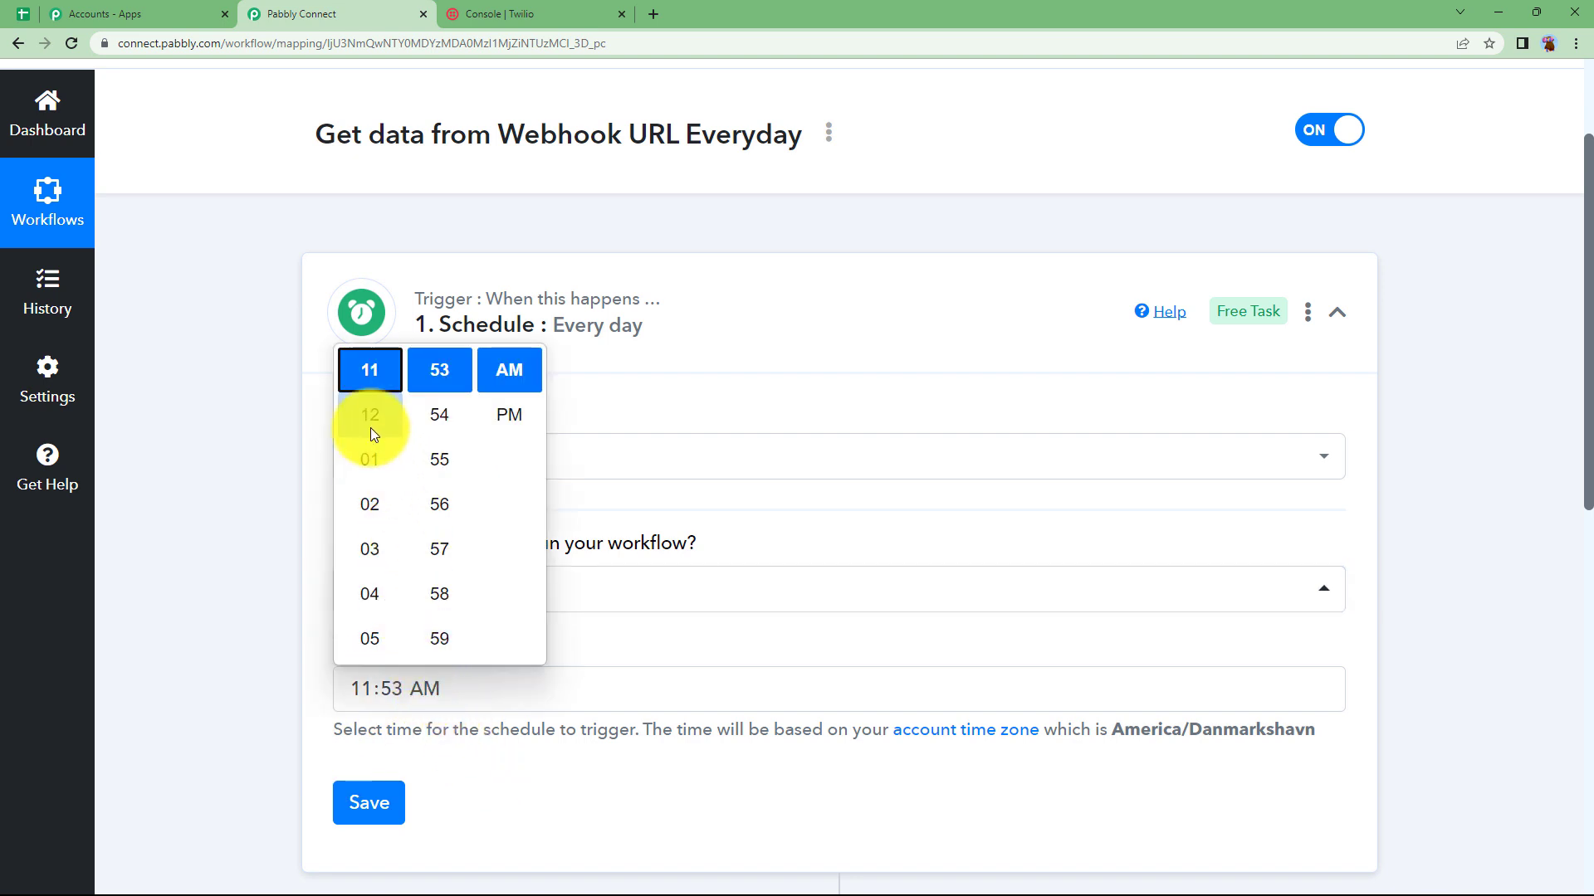
pyautogui.scroll(-5, 370, 432)
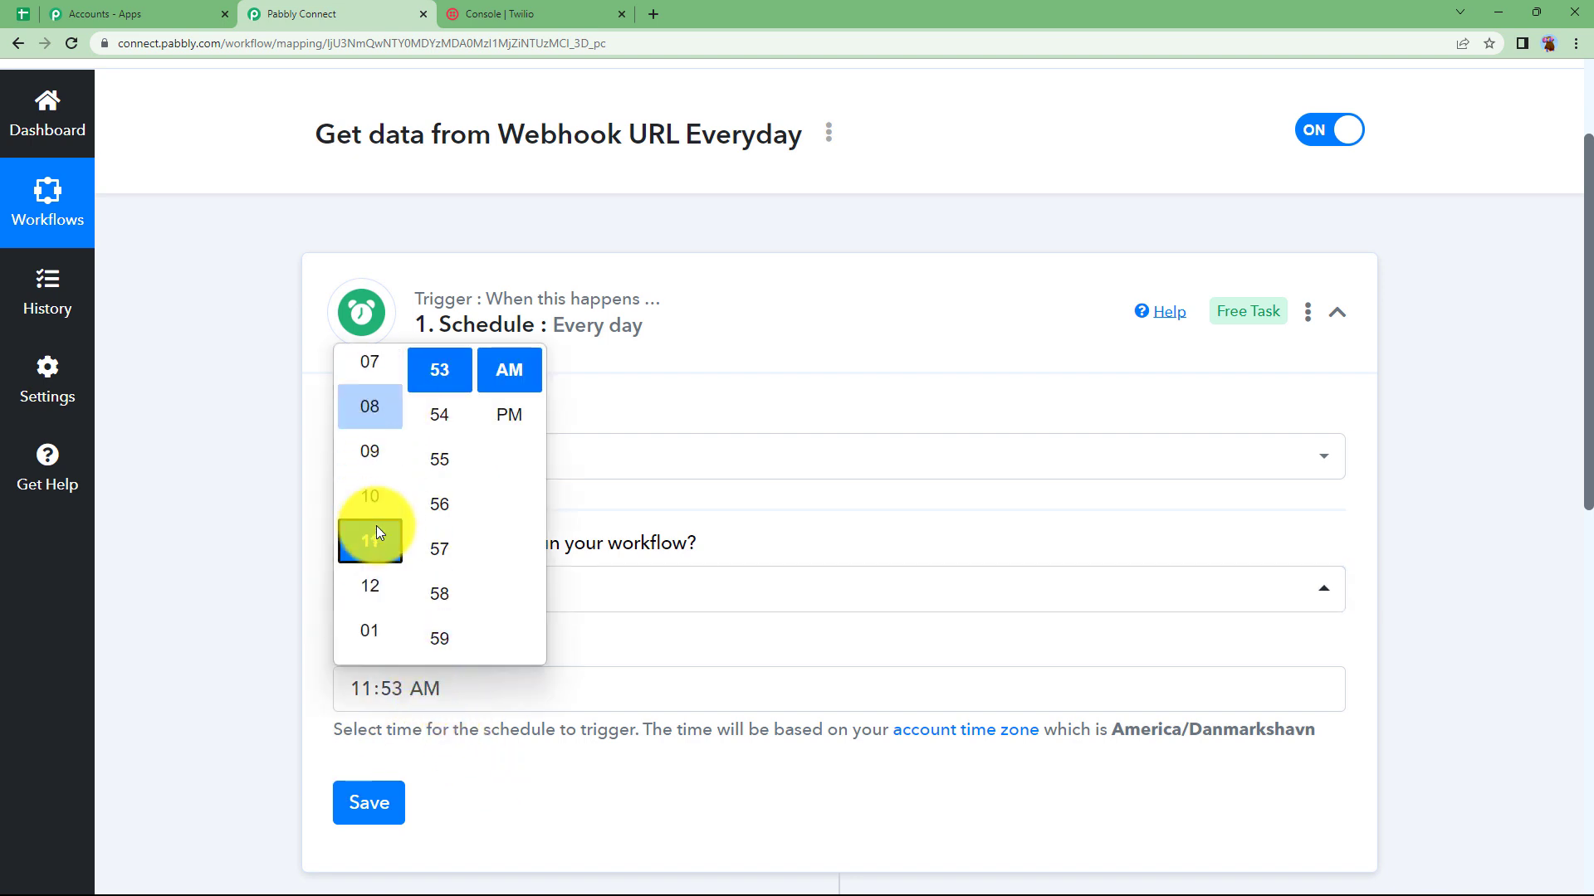
pyautogui.click(375, 551)
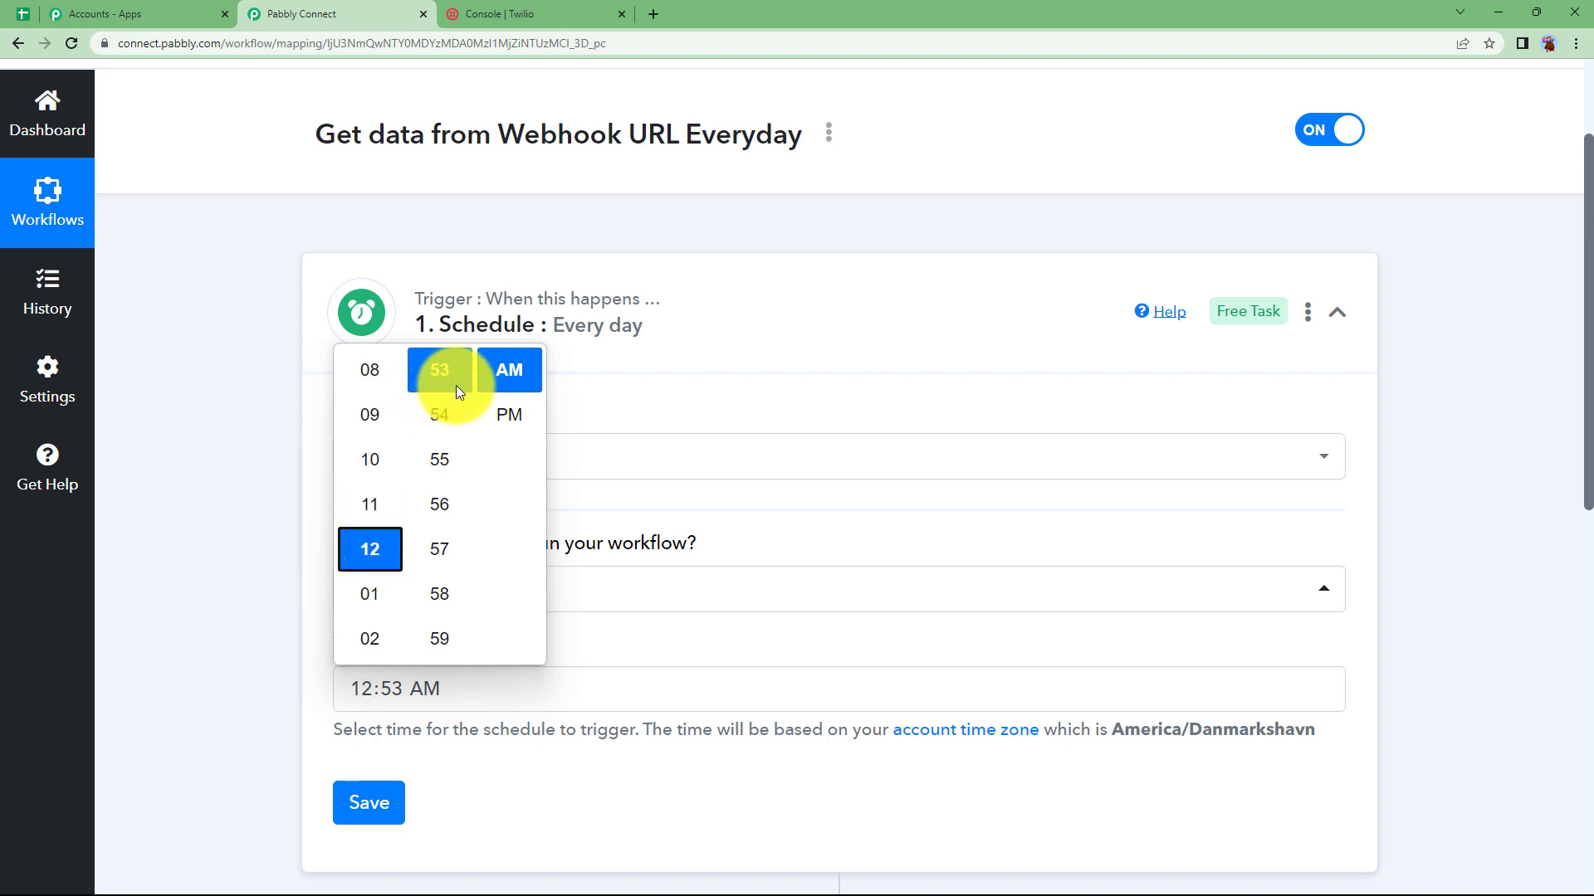
pyautogui.scroll(10, 440, 498)
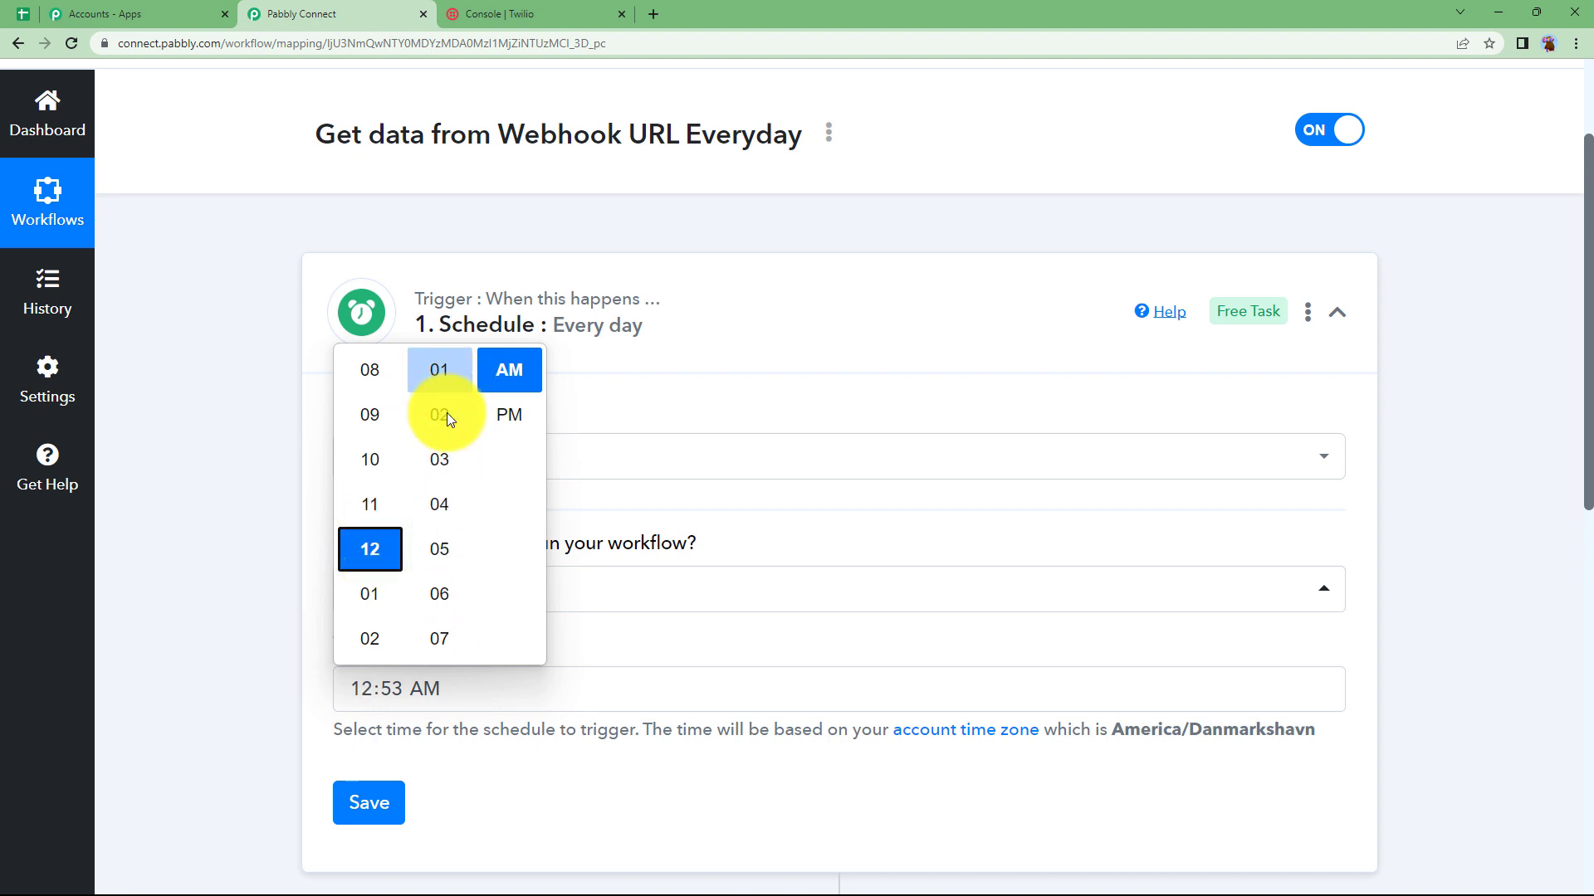
pyautogui.click(458, 384)
pyautogui.click(272, 526)
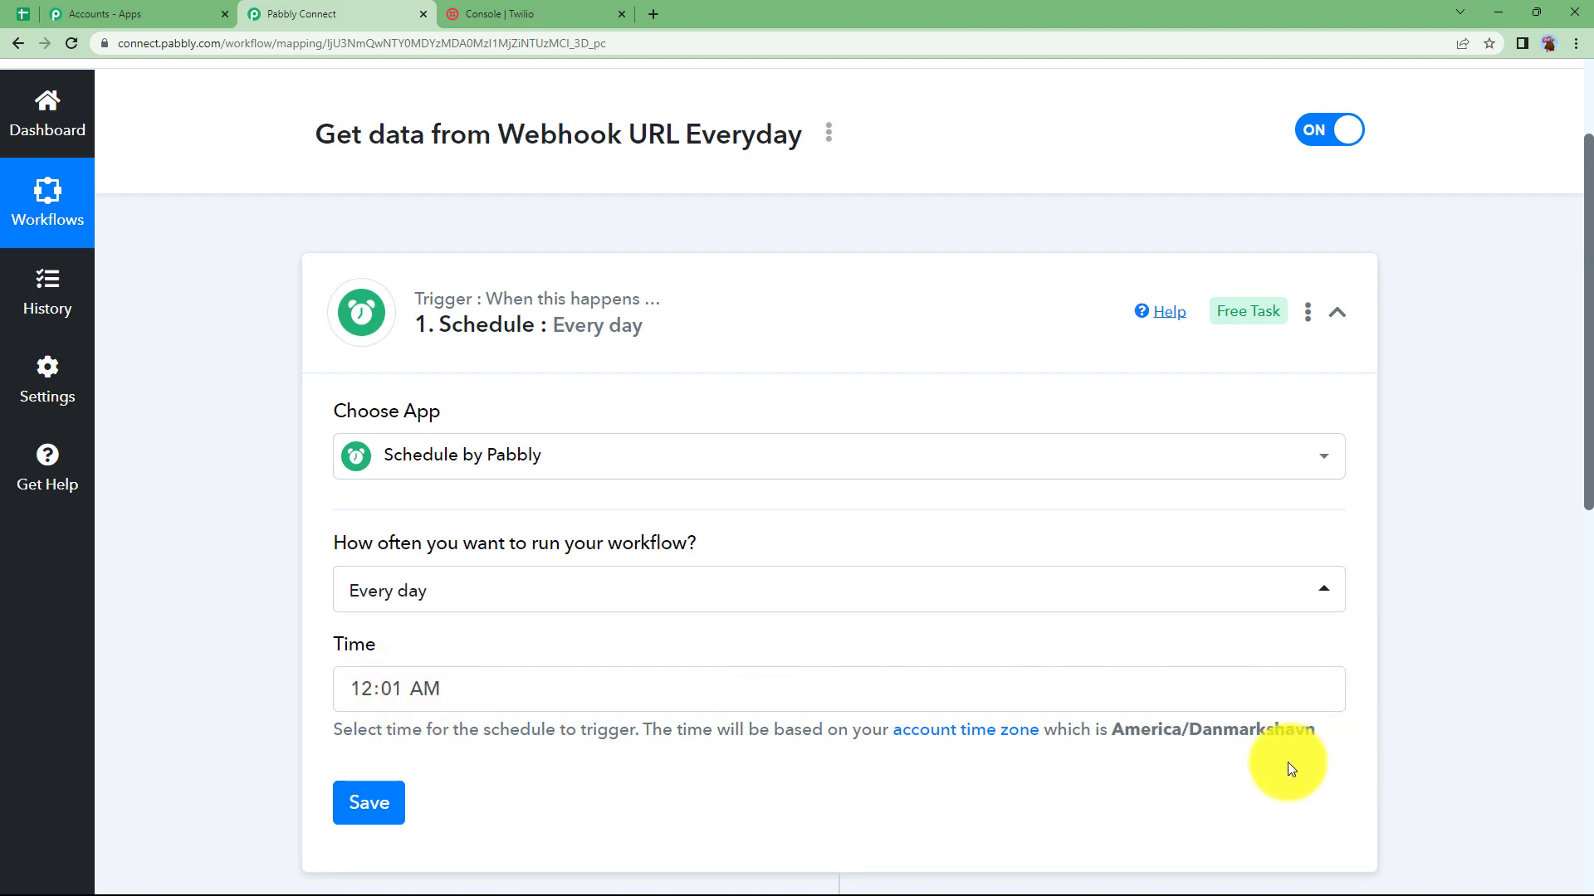
pyautogui.click(370, 802)
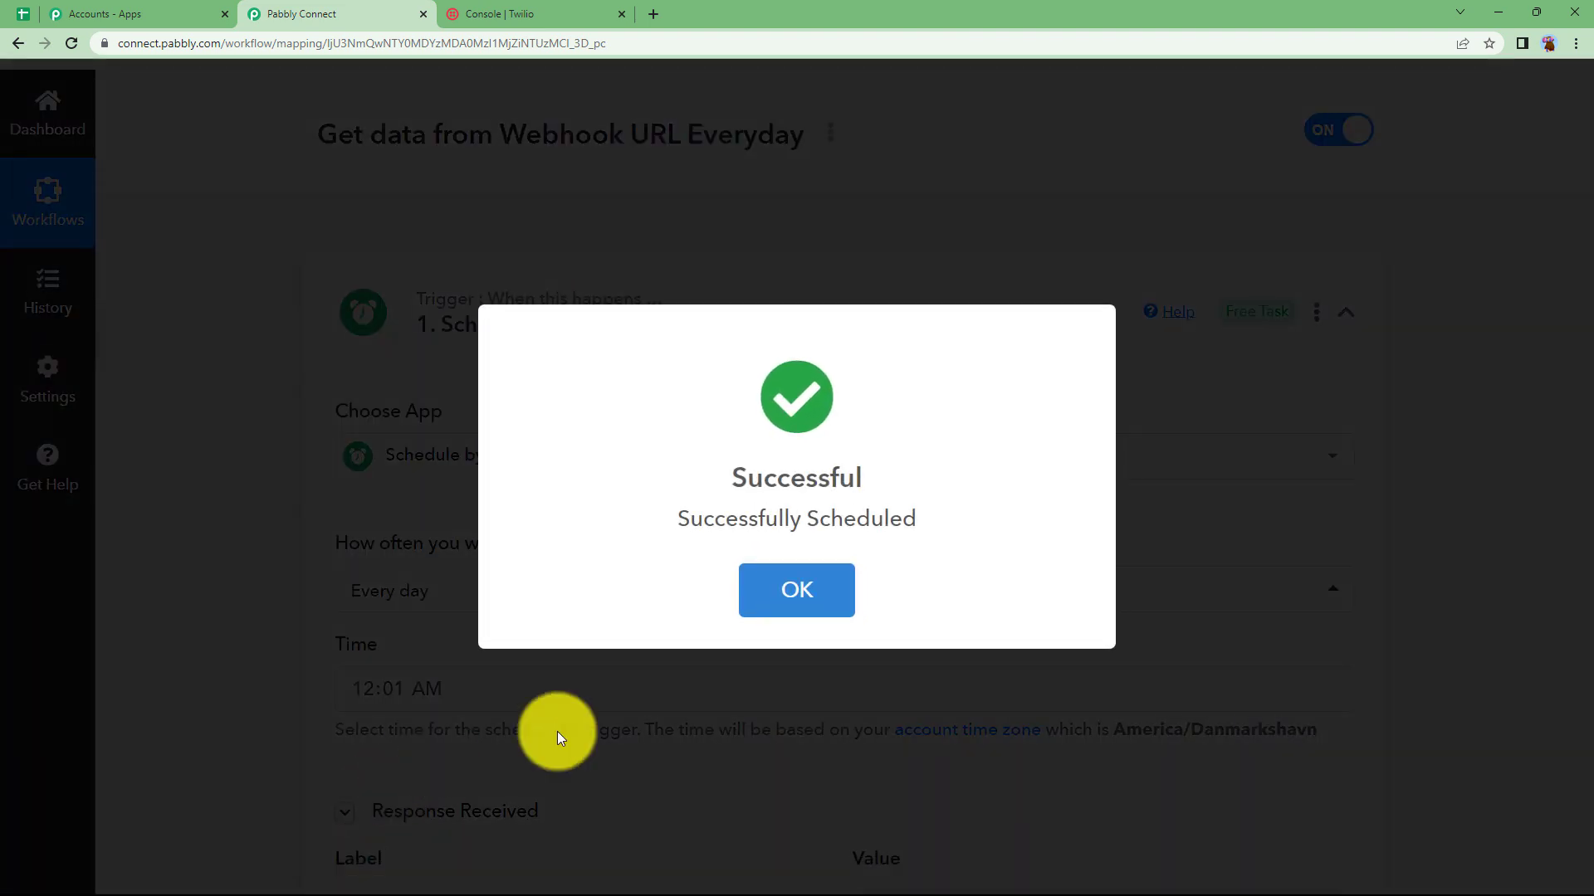
pyautogui.click(798, 593)
pyautogui.scroll(-3, 344, 635)
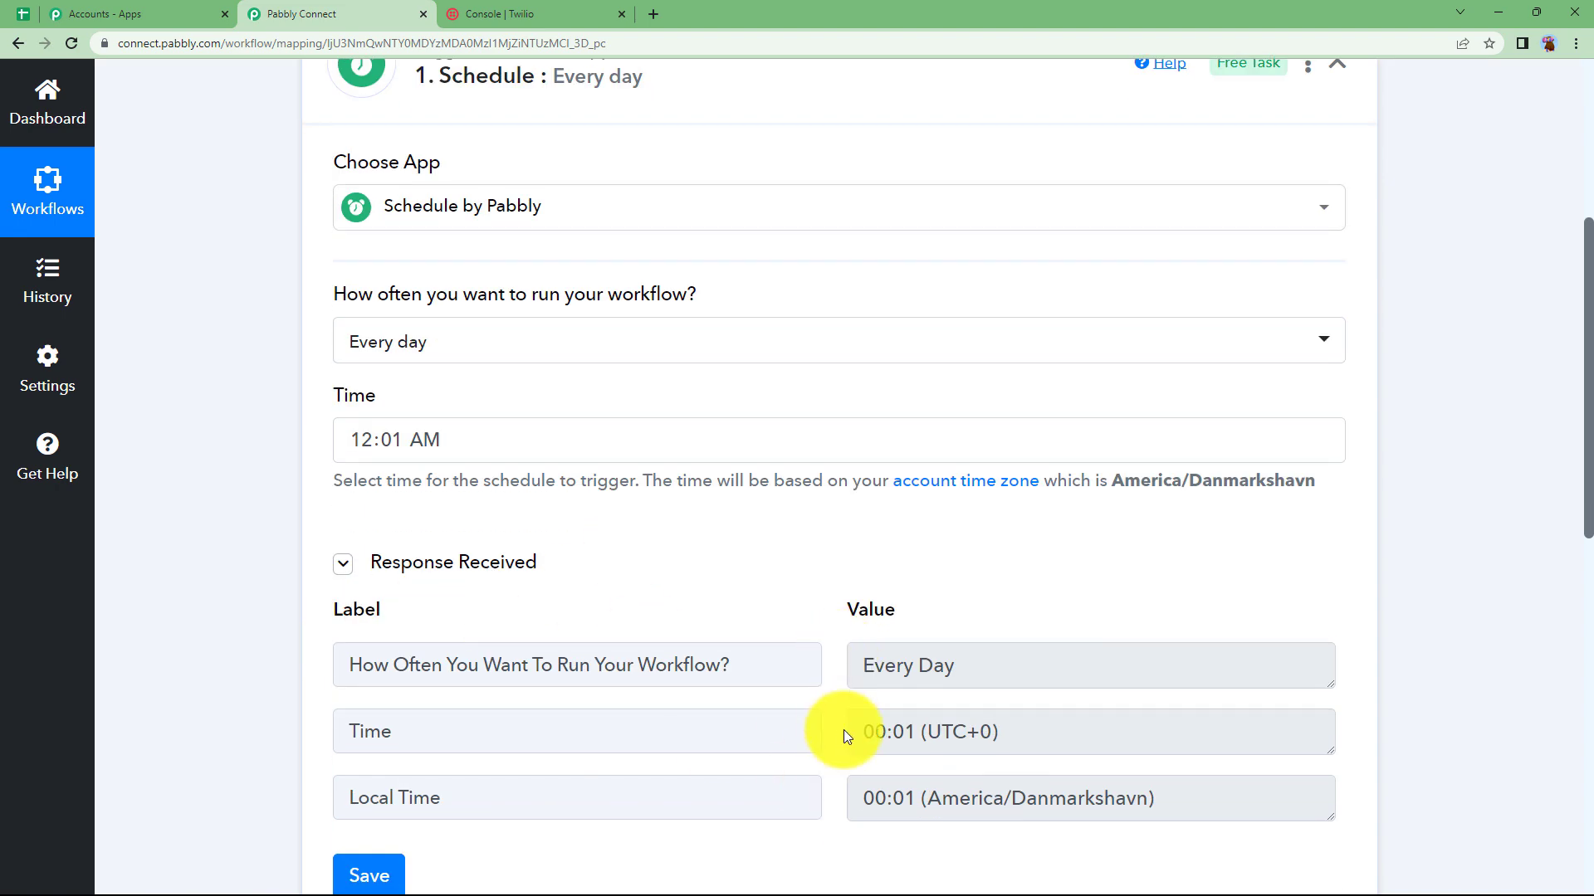
pyautogui.scroll(3, 438, 452)
pyautogui.click(587, 342)
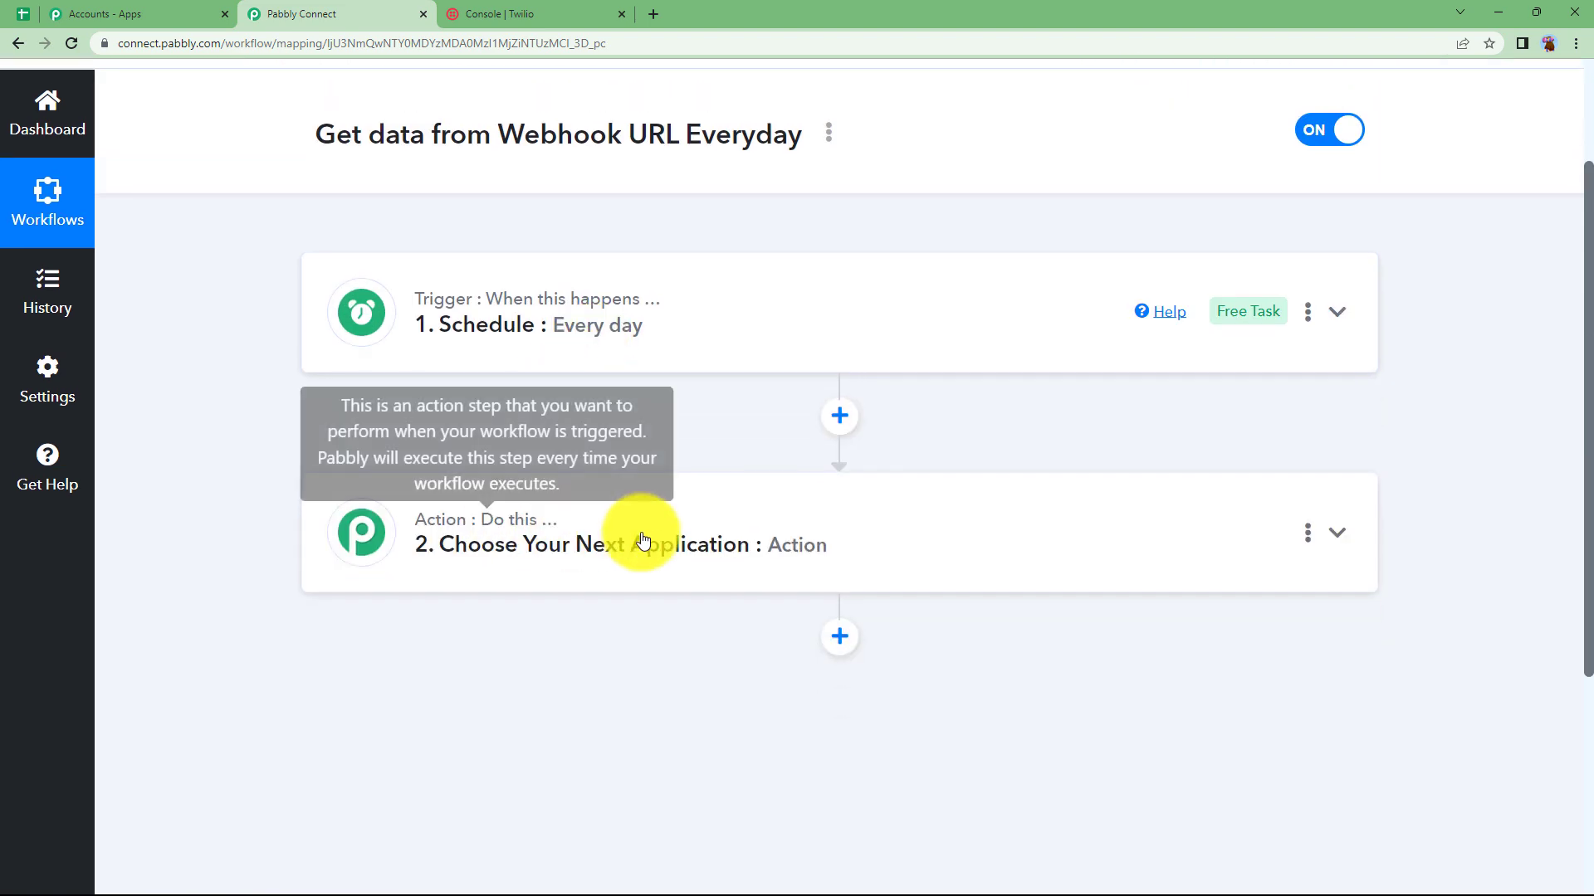
# Choose API by Pabbly for the action step, keeping the GET action event
pyautogui.click(642, 539)
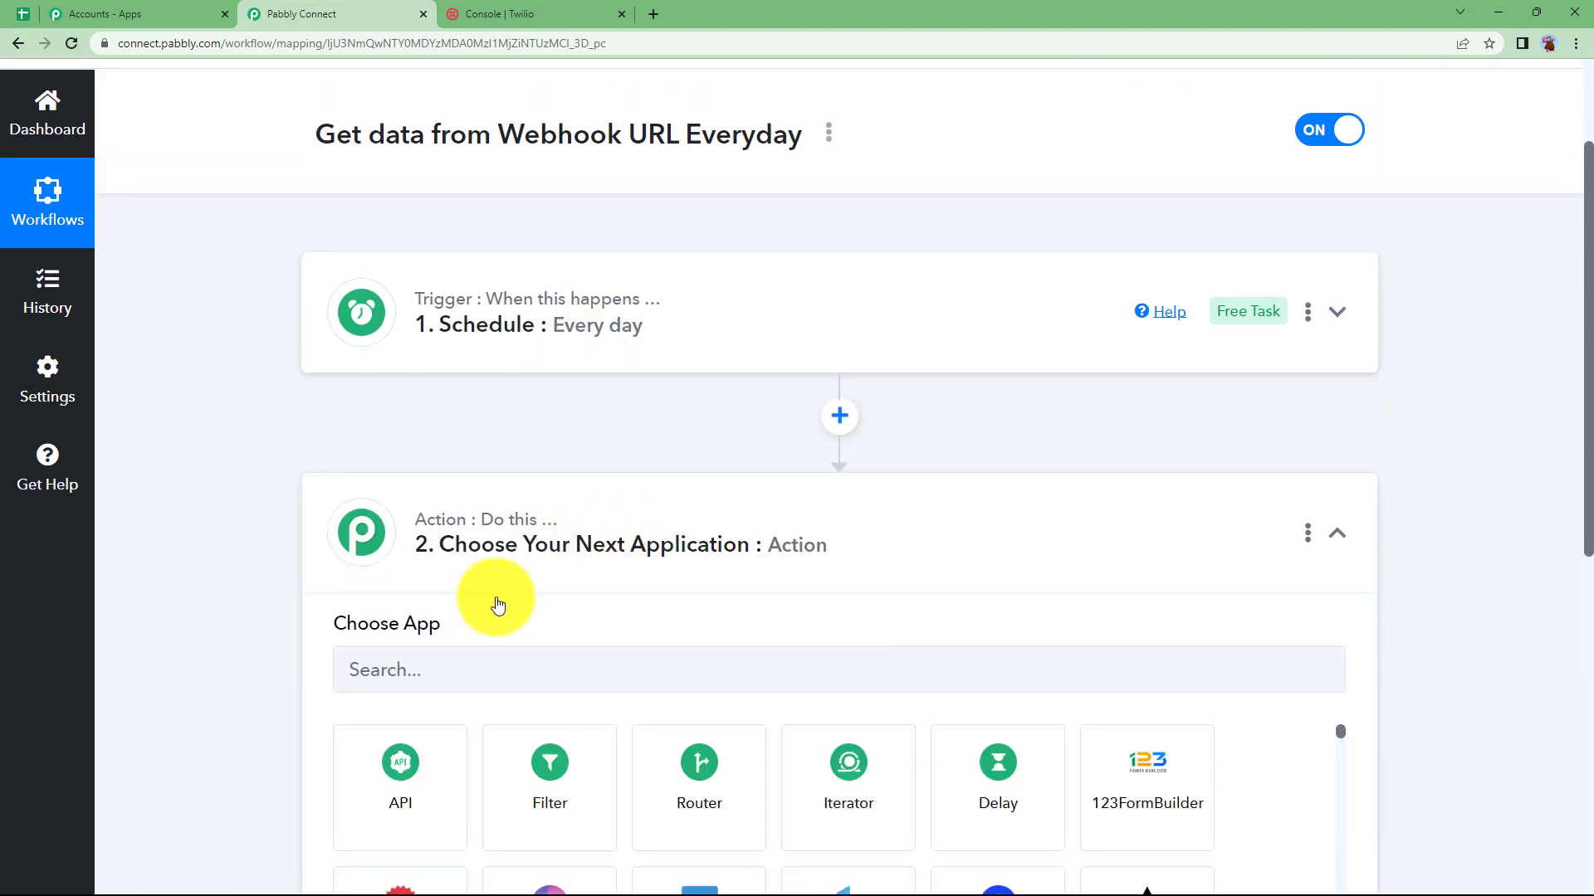
pyautogui.click(396, 773)
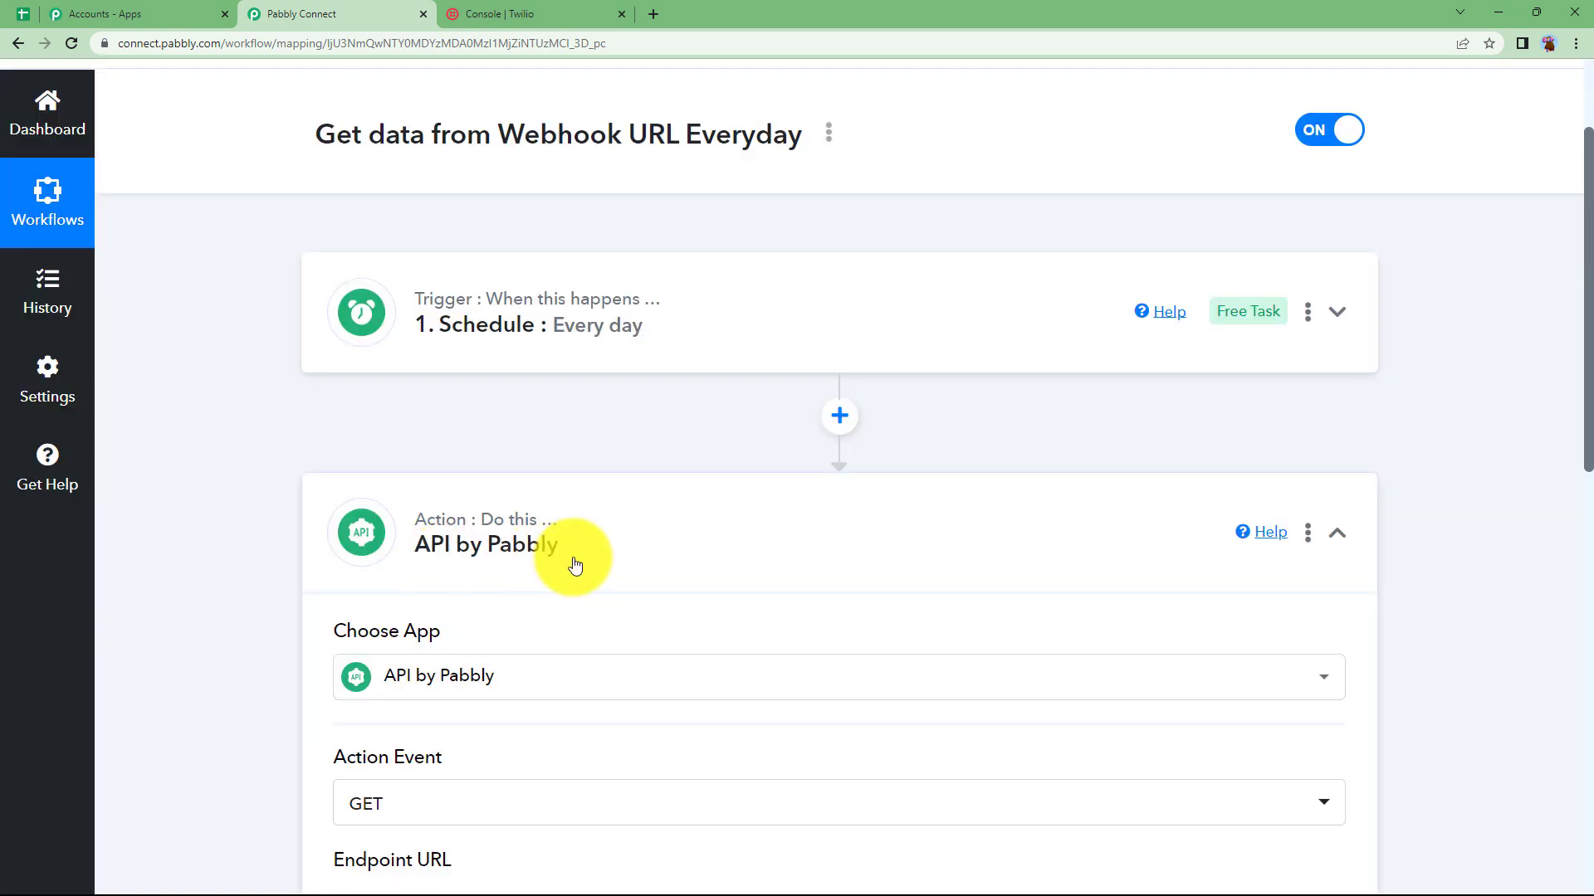
pyautogui.scroll(-2, 306, 644)
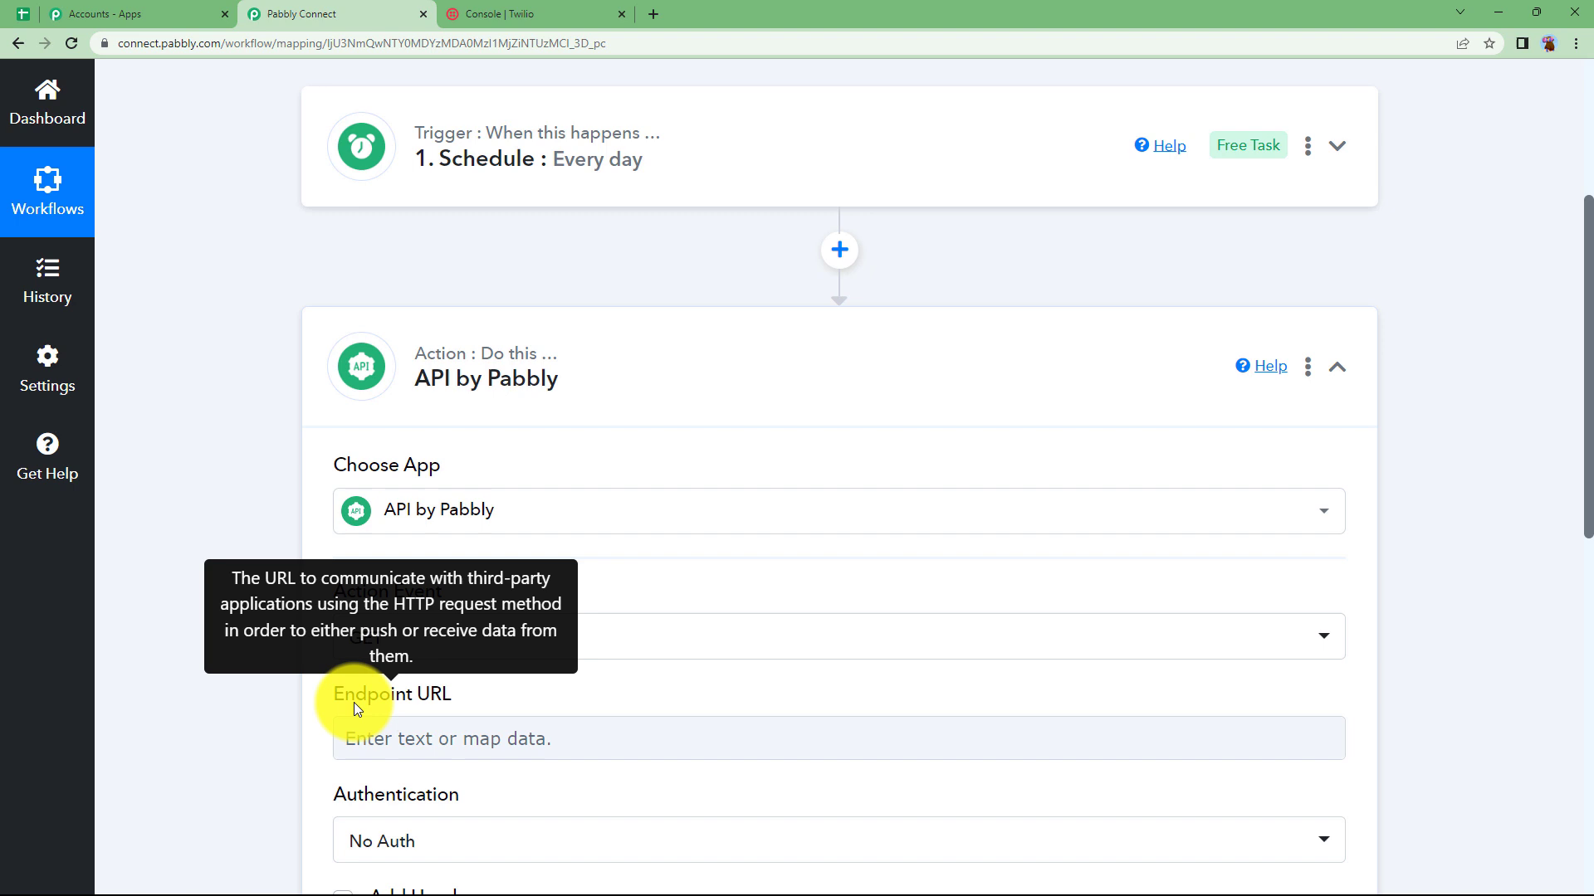
pyautogui.scroll(-1, 253, 705)
pyautogui.scroll(-3, 252, 704)
# Paste the weatherapi.com forecast URL for Bhopal into the Endpoint URL field
pyautogui.click(438, 488)
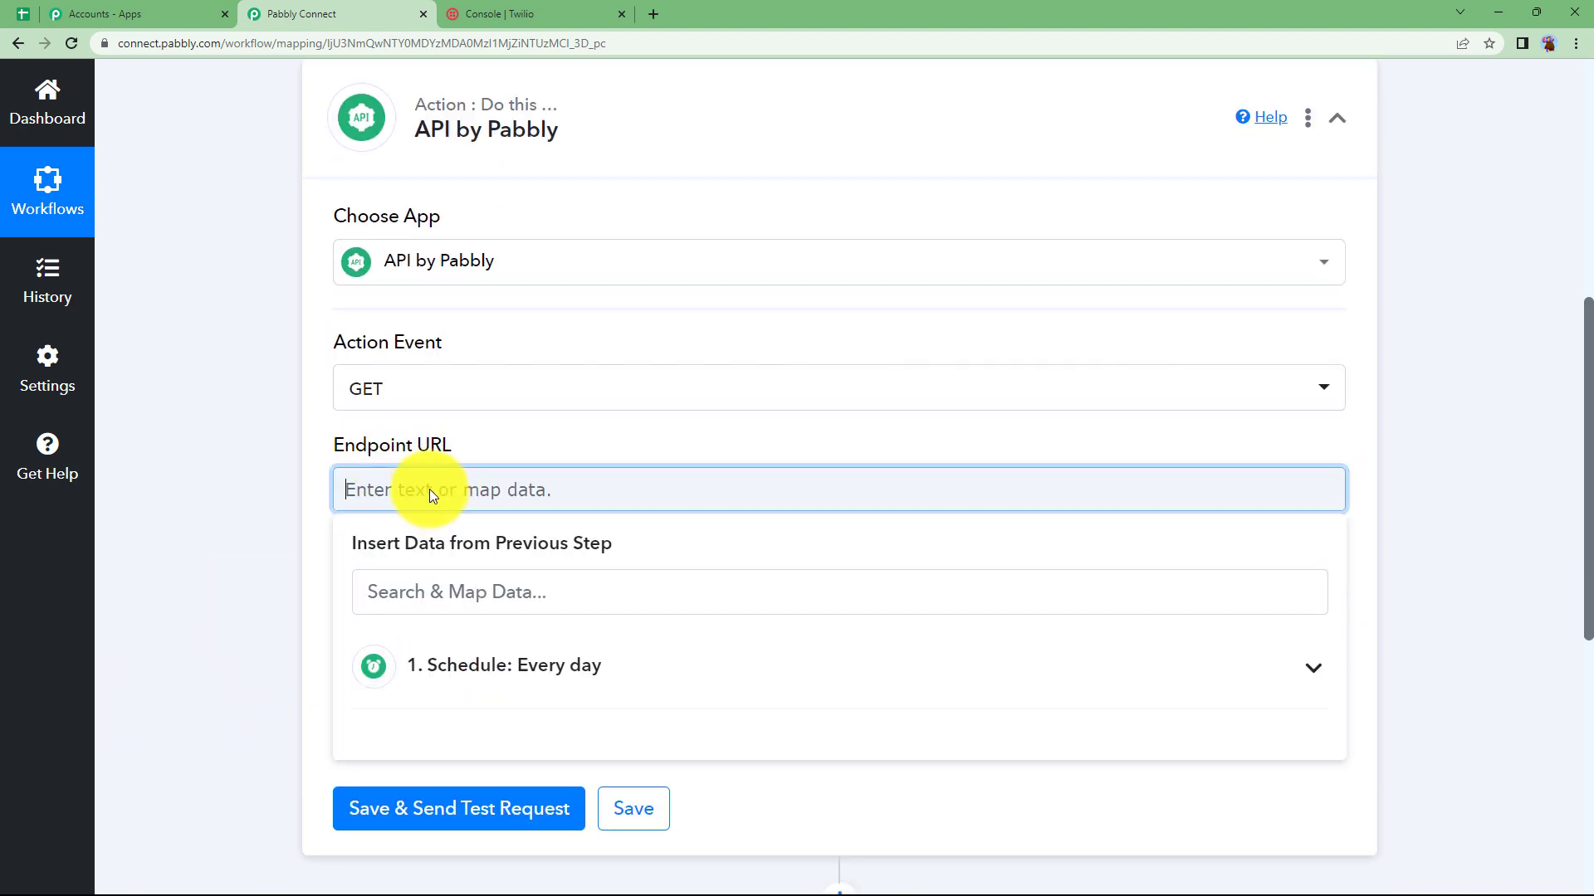
pyautogui.click(316, 518)
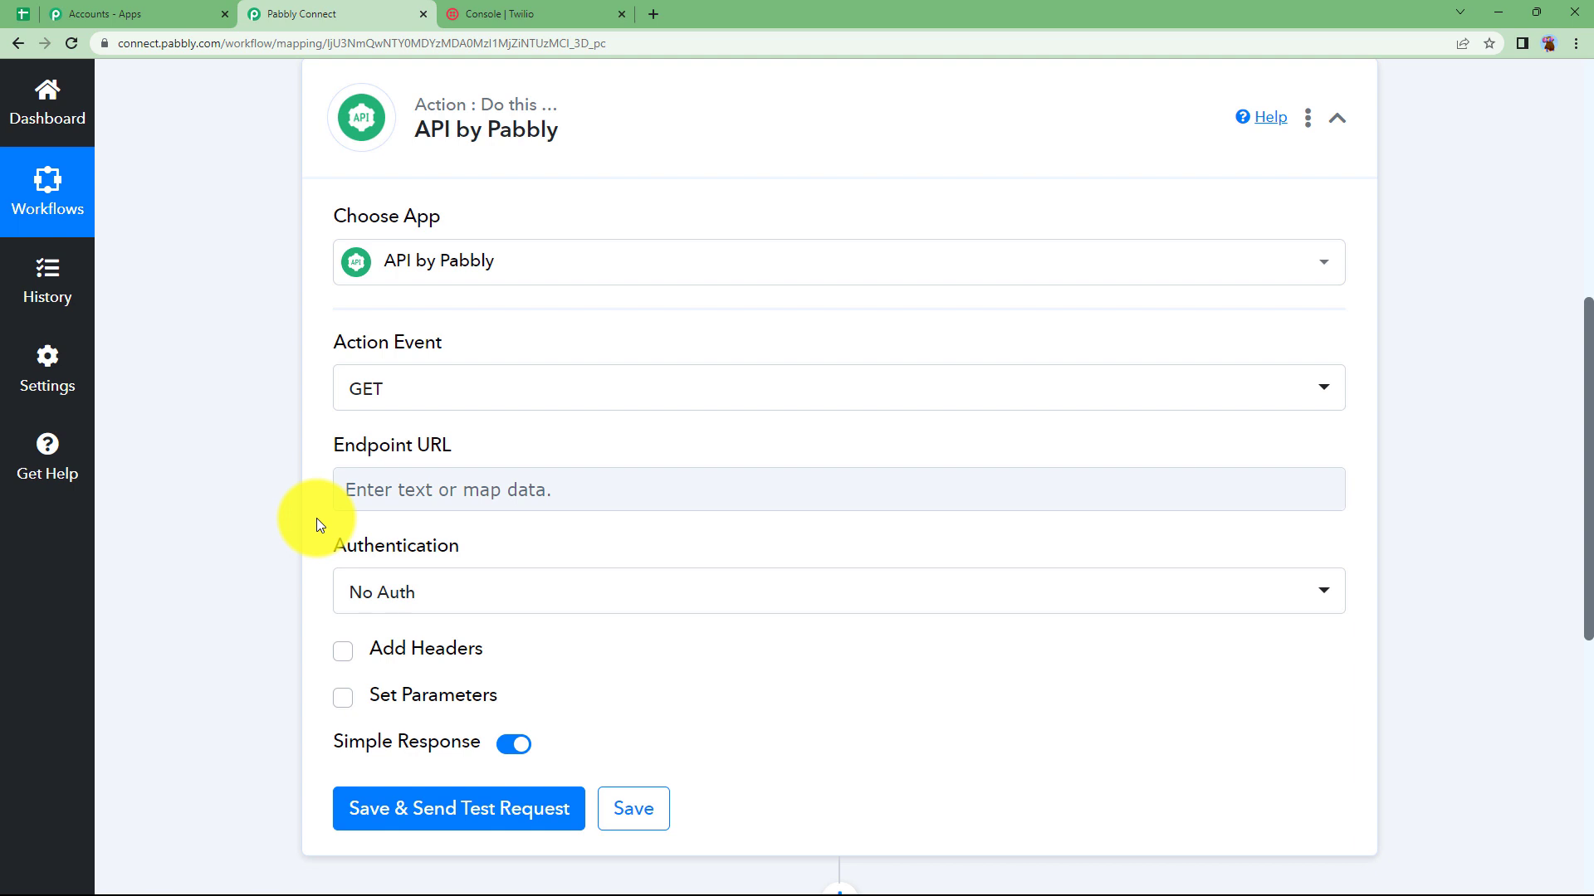
pyautogui.click(365, 494)
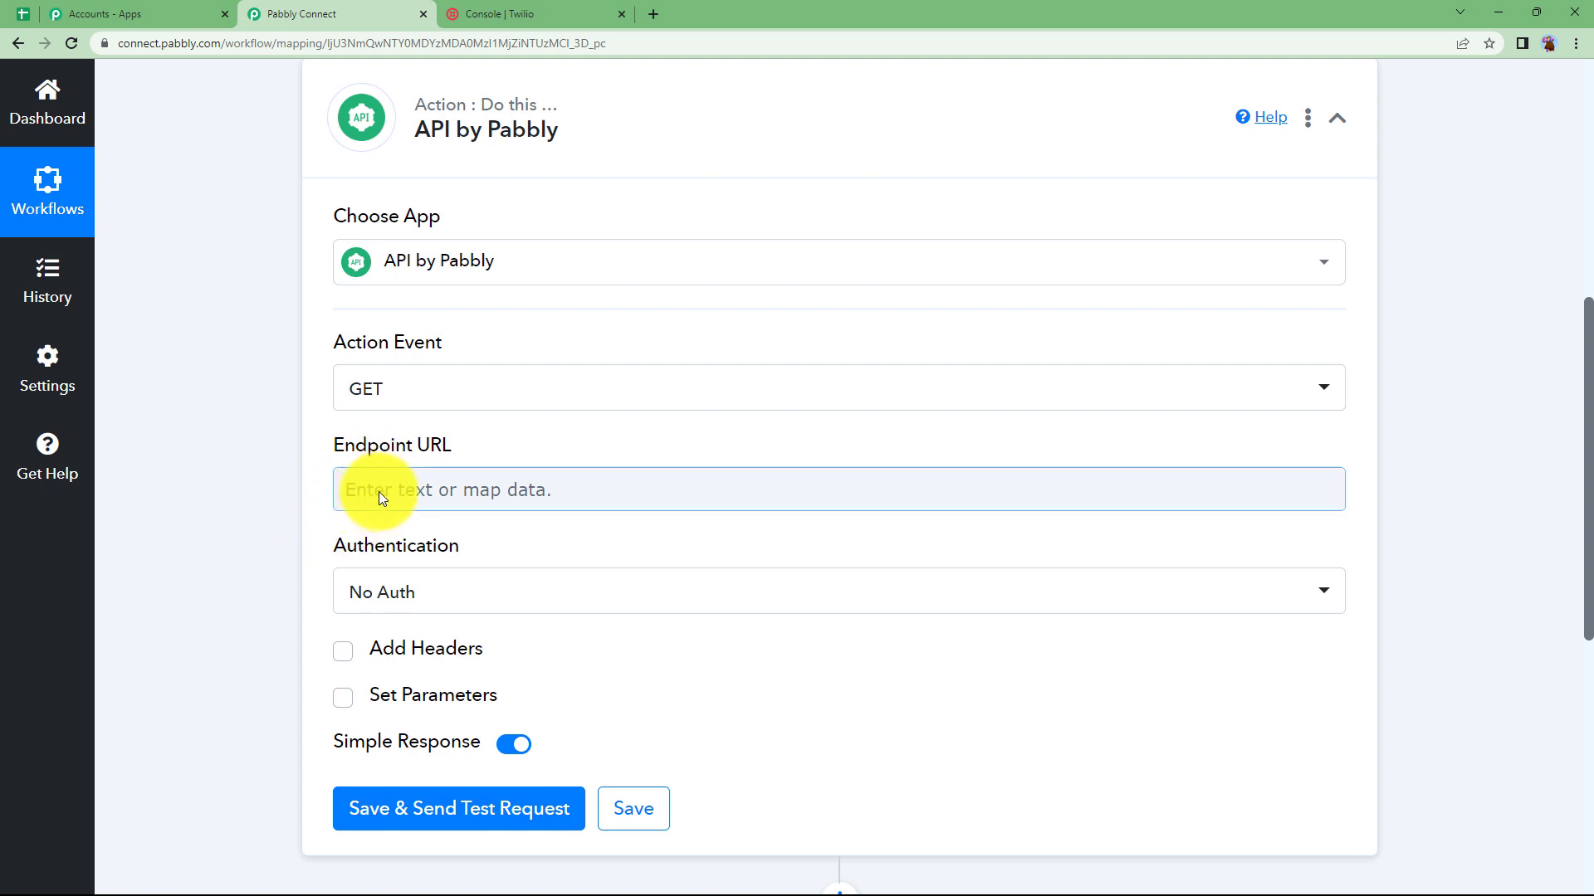
pyautogui.click(378, 492)
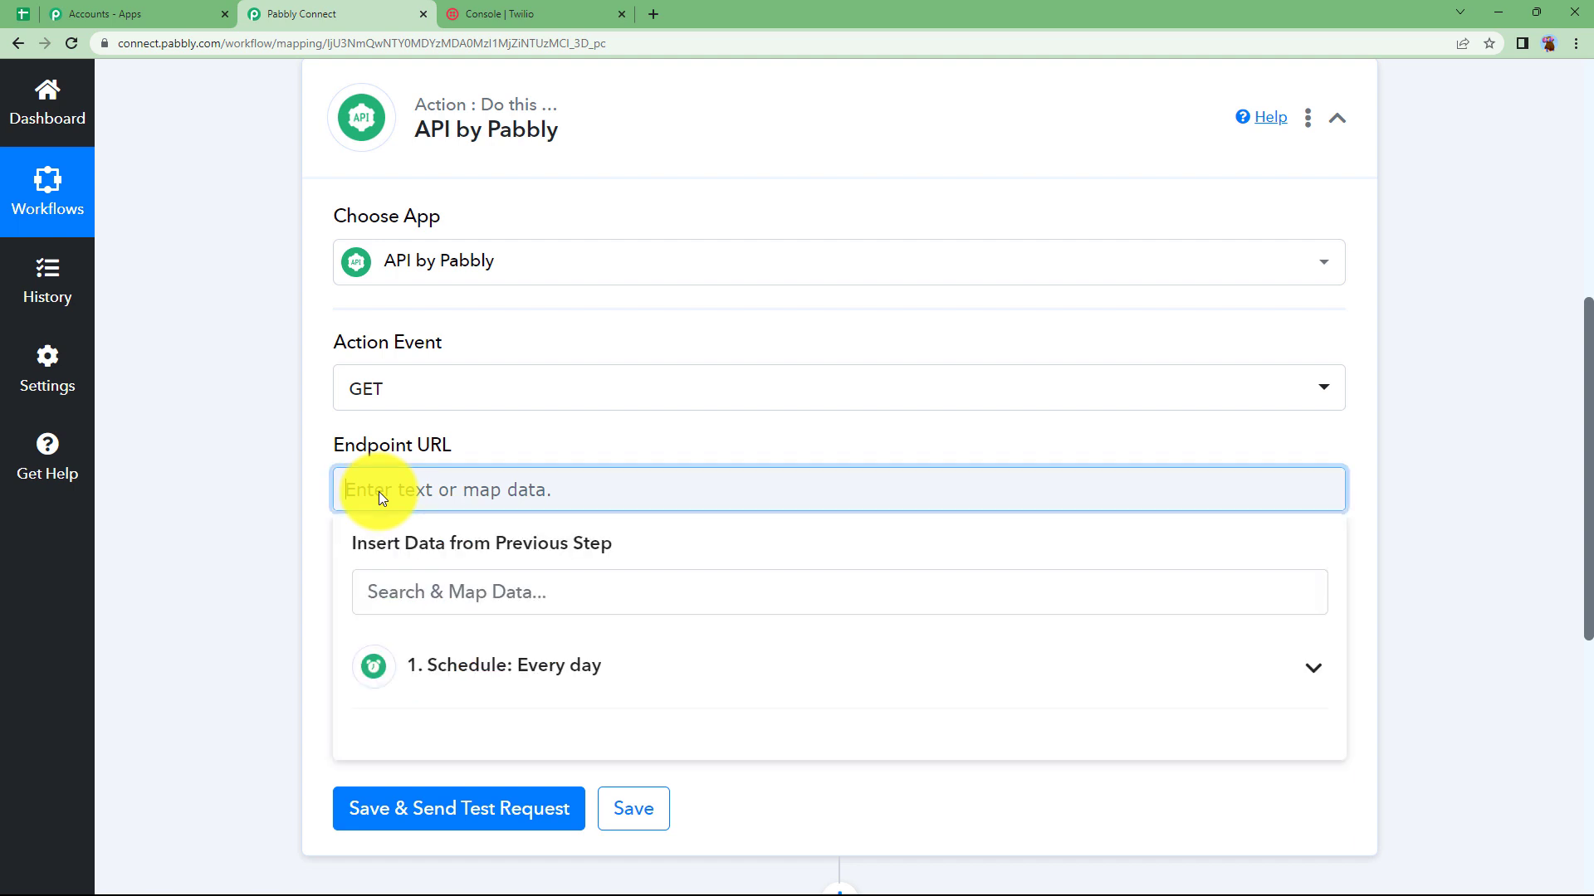
pyautogui.rightClick(379, 492)
pyautogui.click(475, 621)
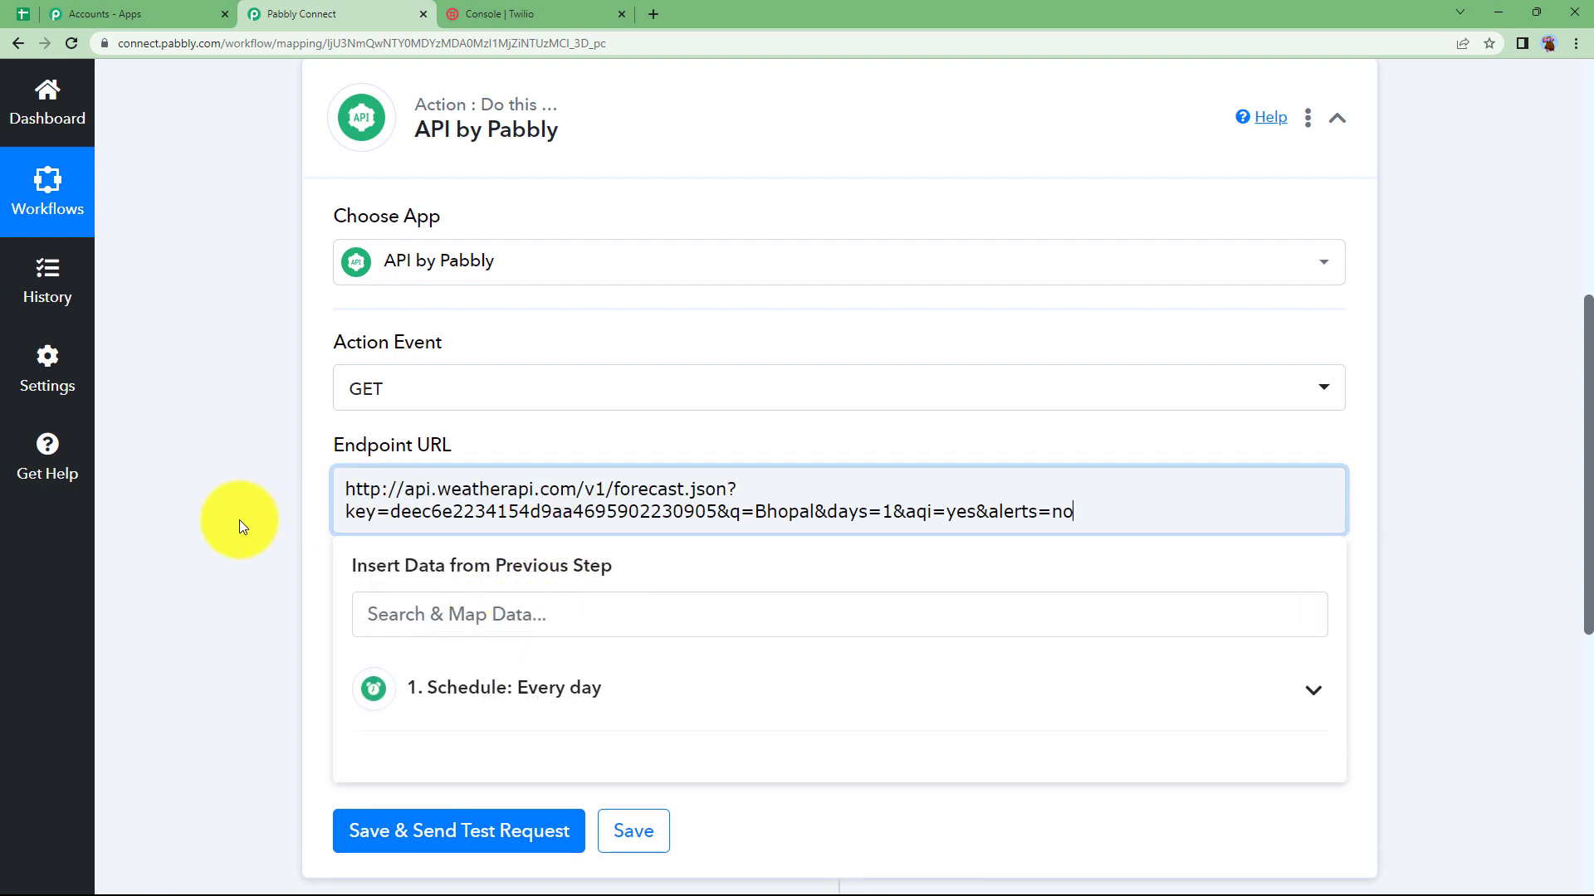
pyautogui.click(239, 522)
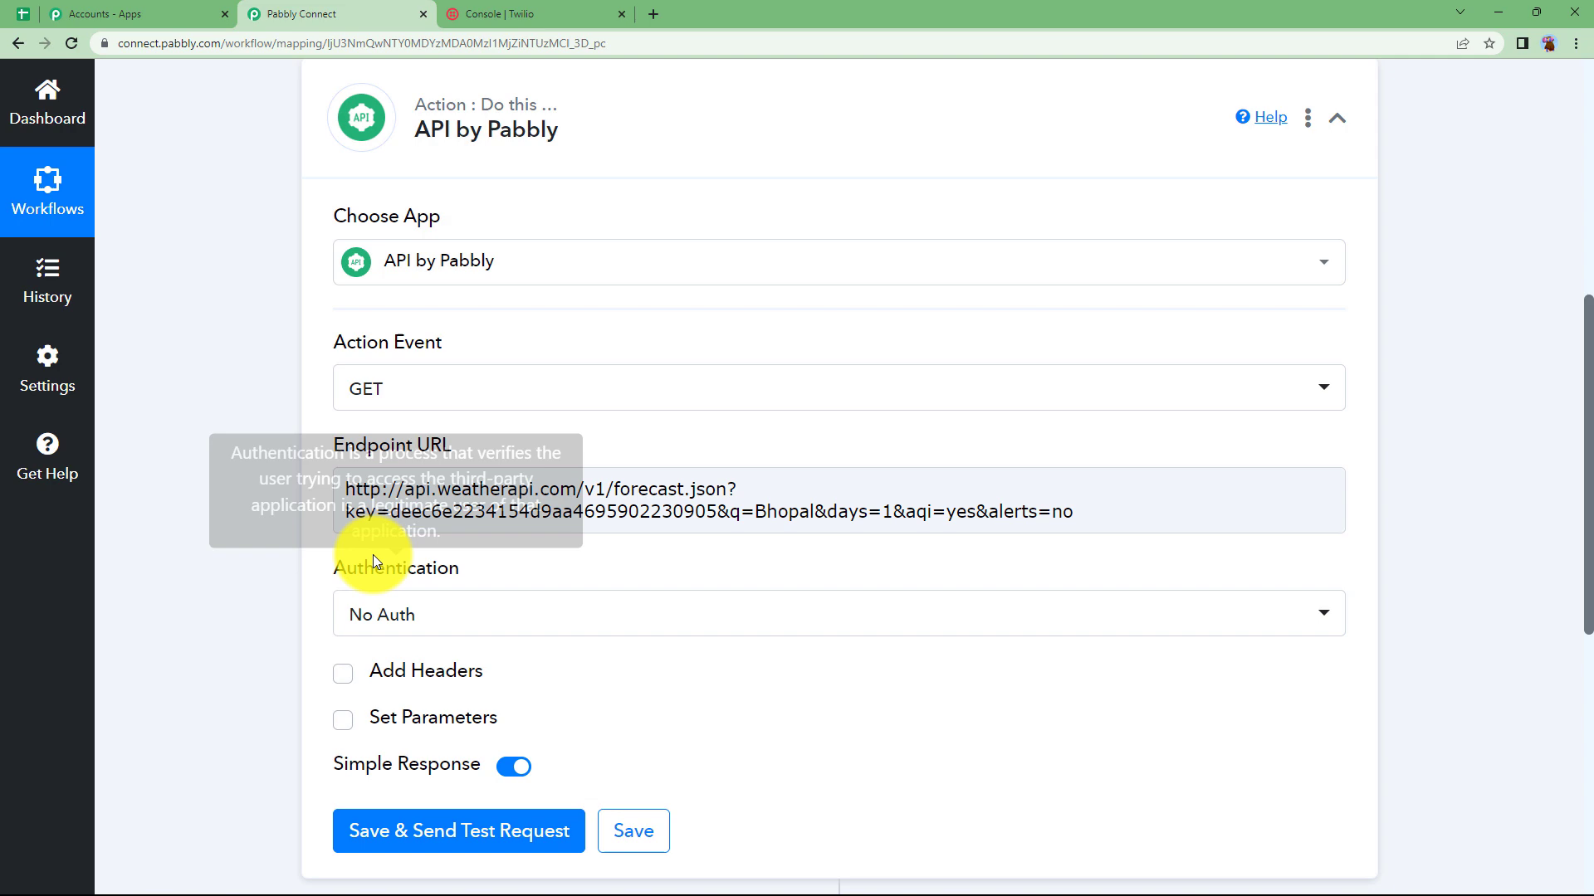
pyautogui.scroll(-1, 293, 571)
# Send the API test request and review Bhopal's weather: 33 °C, patchy light rain with thunder
pyautogui.scroll(-3, 292, 572)
pyautogui.click(387, 581)
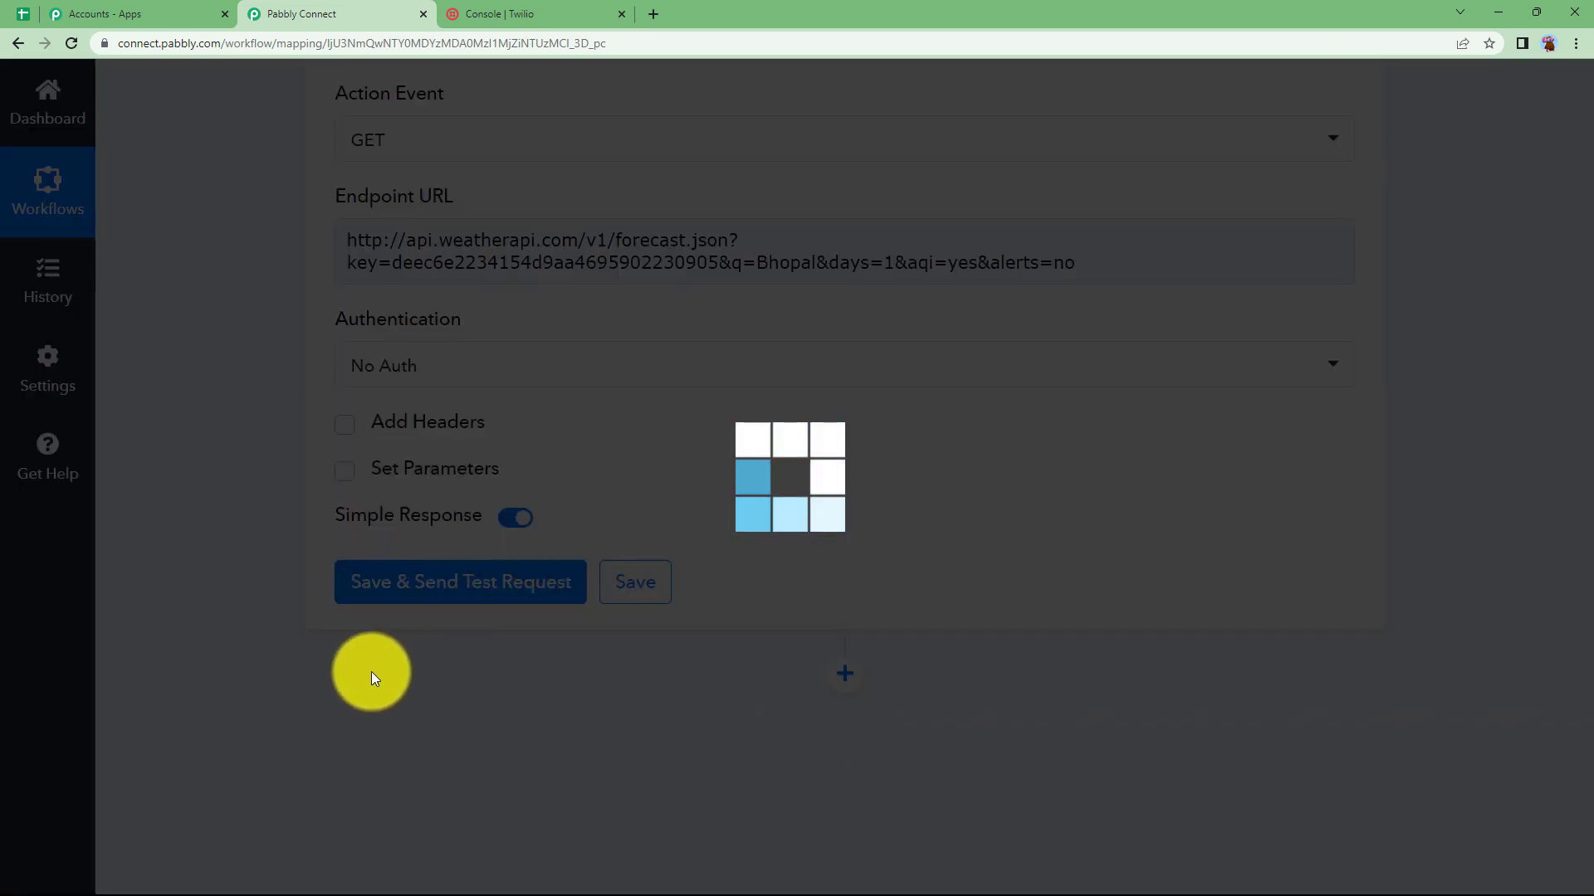
pyautogui.scroll(-3, 653, 574)
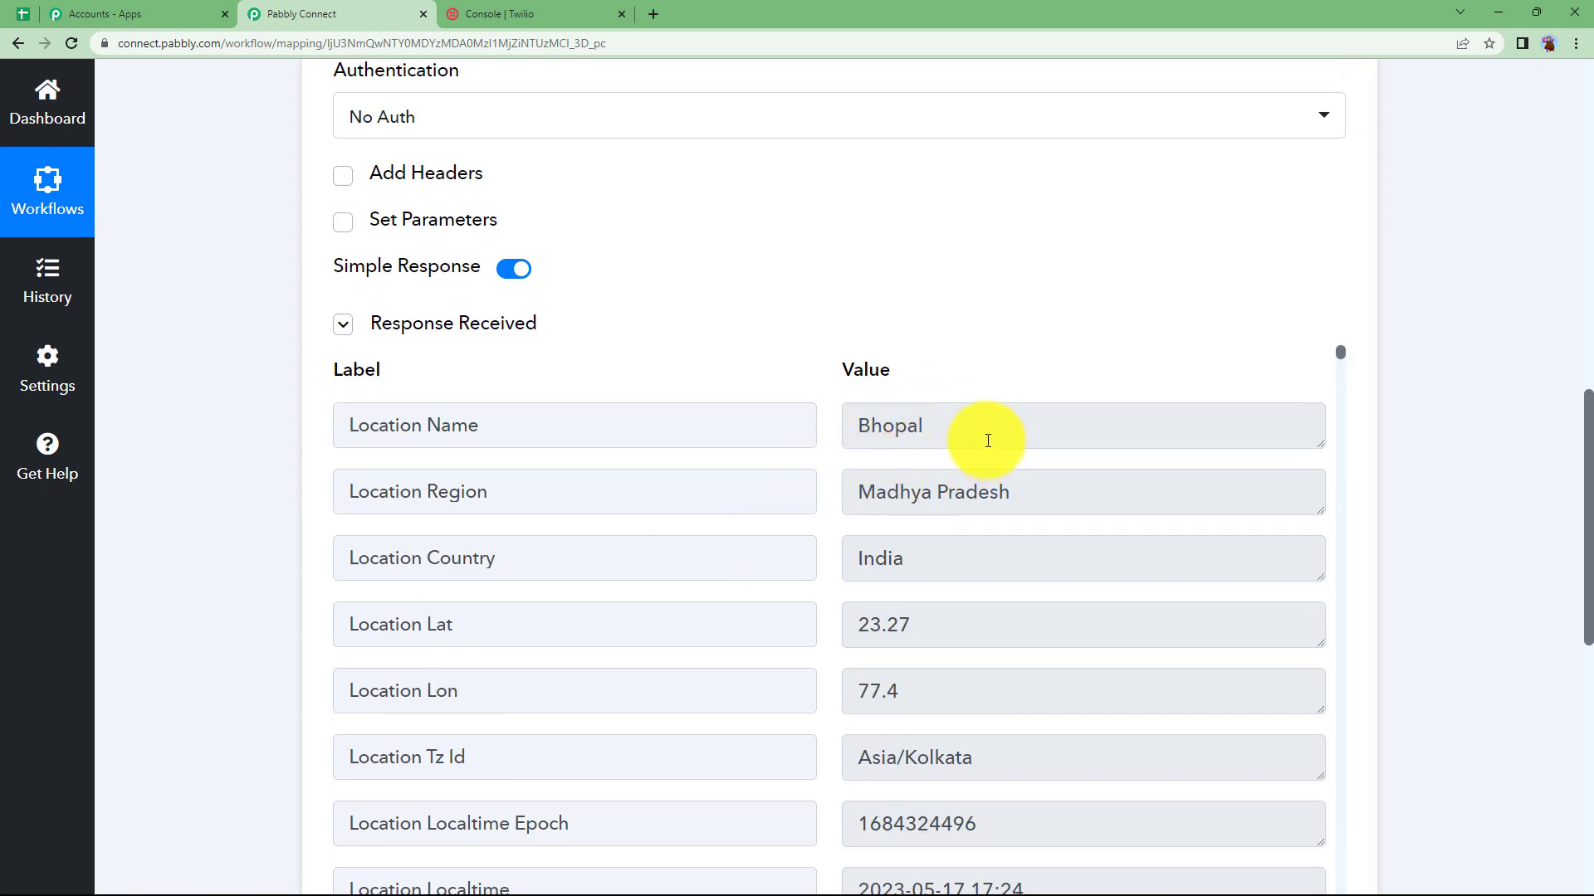
pyautogui.scroll(-10, 976, 564)
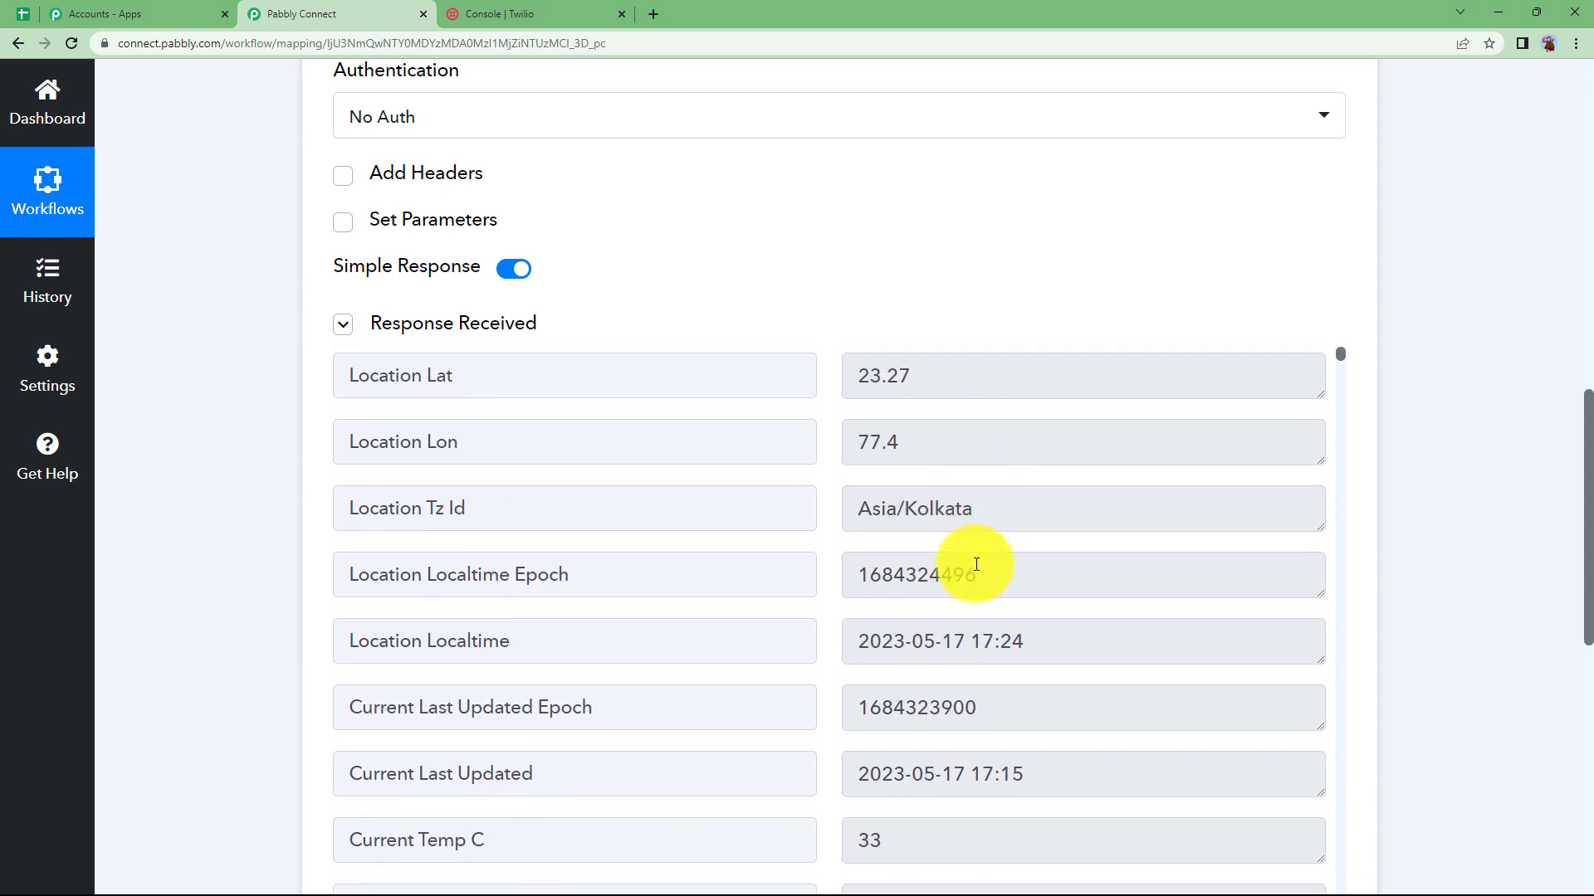
pyautogui.scroll(3, 971, 562)
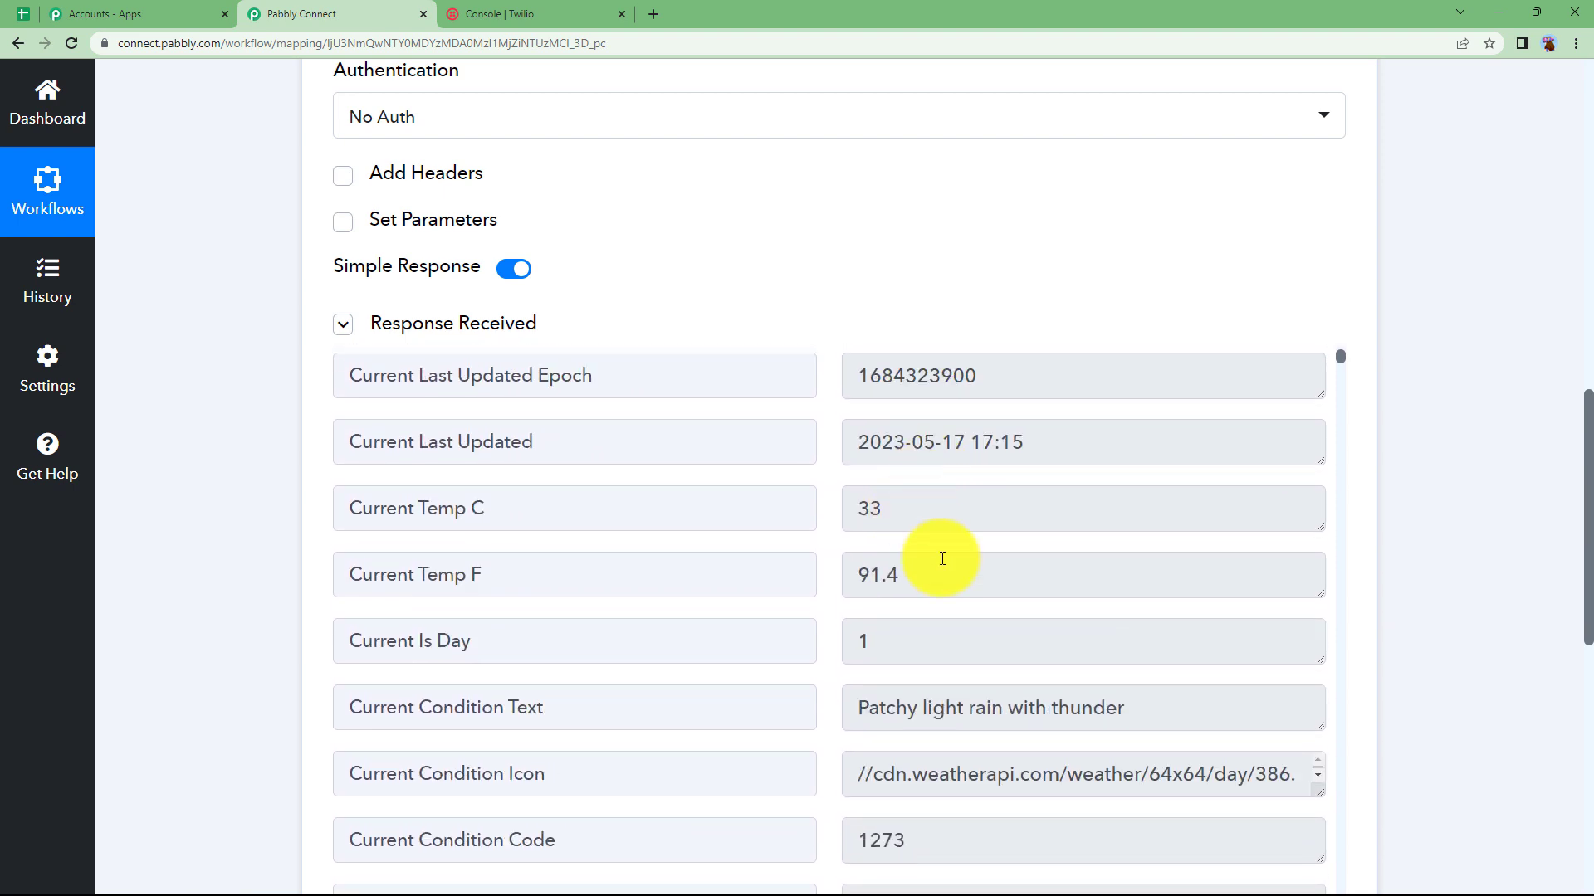
pyautogui.scroll(-2, 939, 551)
pyautogui.moveTo(1127, 549); pyautogui.dragTo(885, 563)
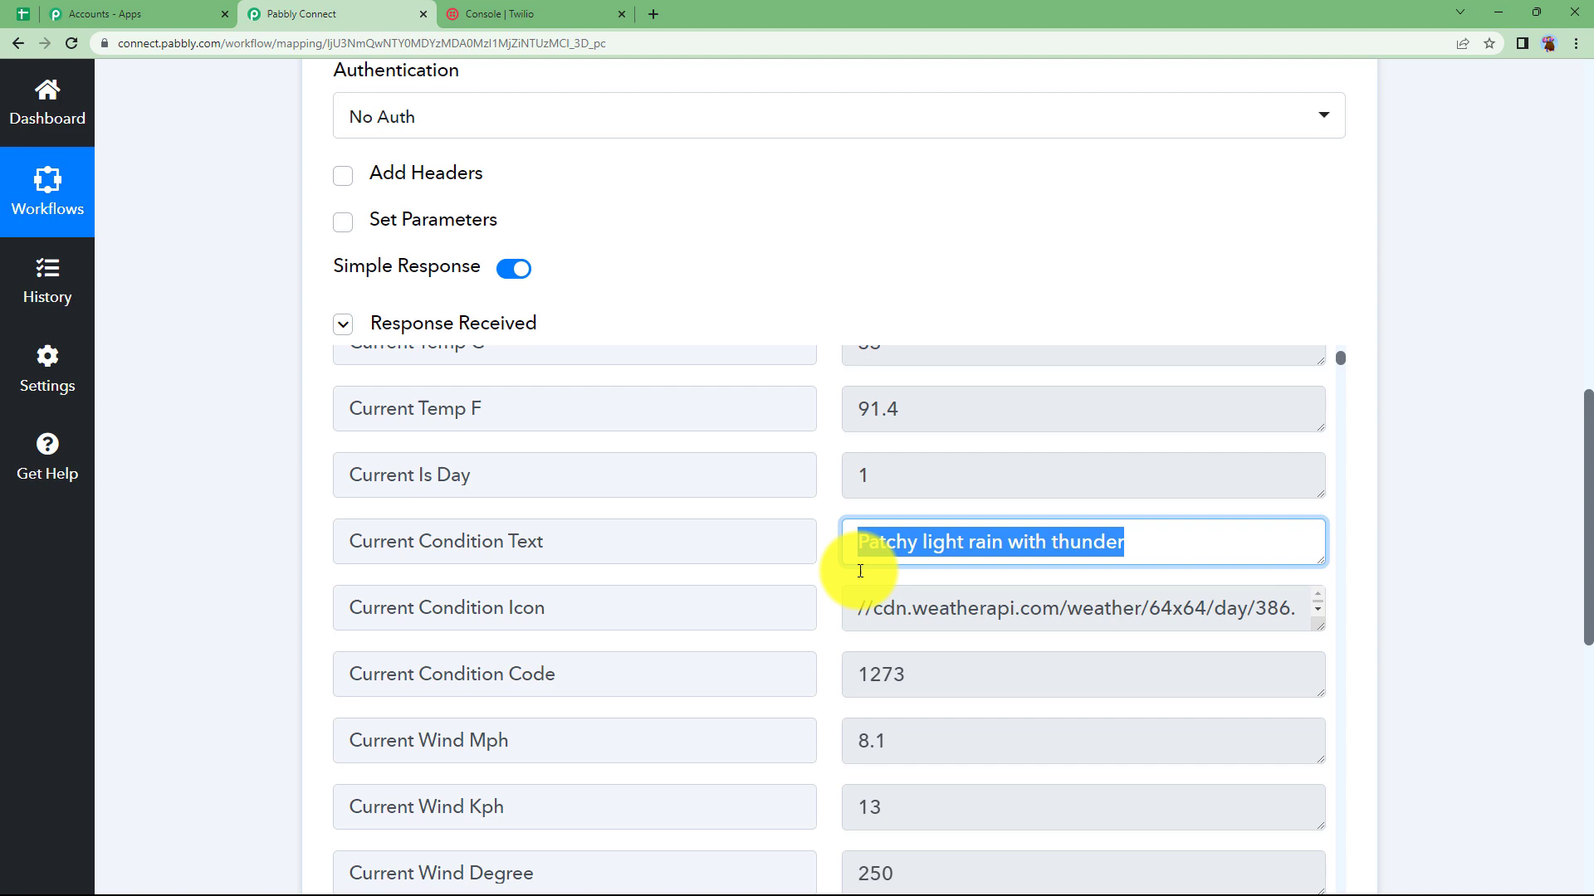
pyautogui.click(852, 557)
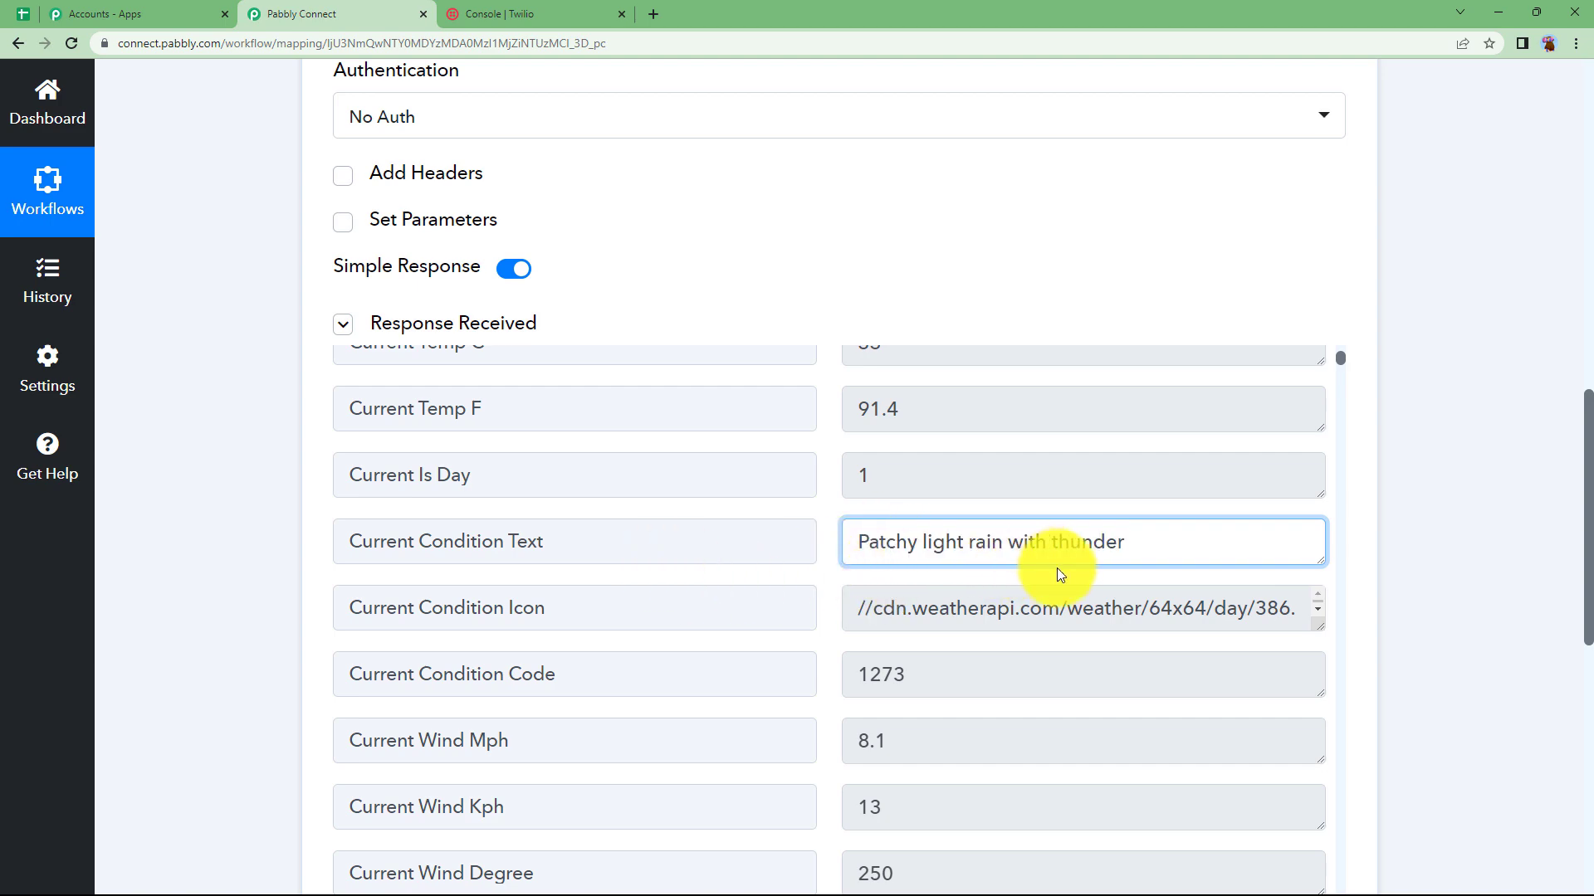
pyautogui.scroll(-4, 787, 591)
pyautogui.scroll(-4, 787, 591)
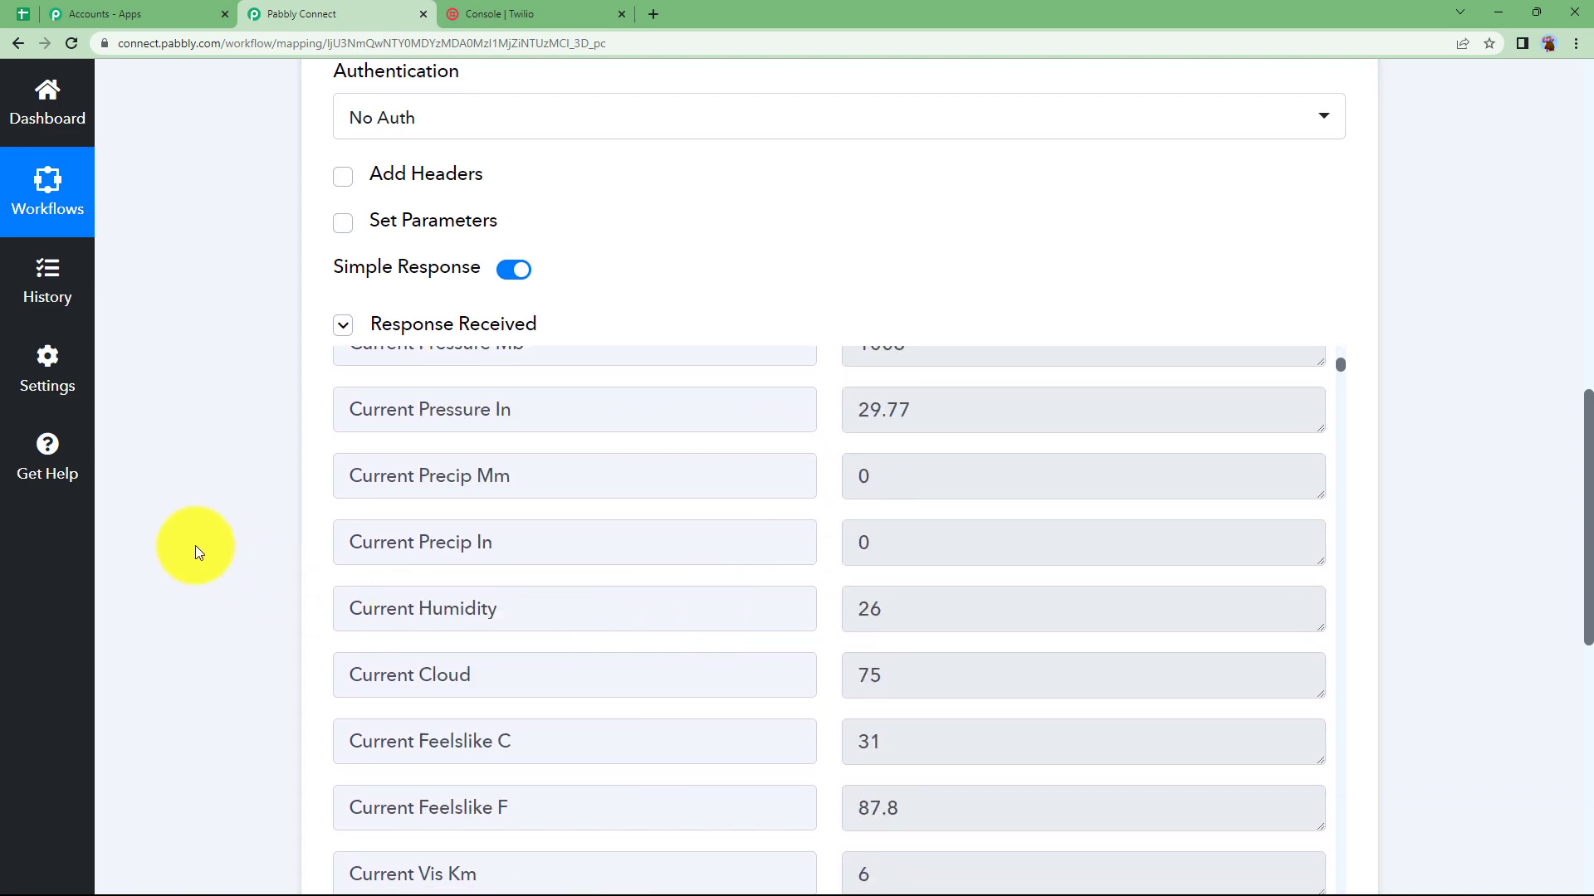
pyautogui.scroll(9, 200, 548)
# Add a third step using Twilio with the Send SMS Message action event
pyautogui.click(605, 456)
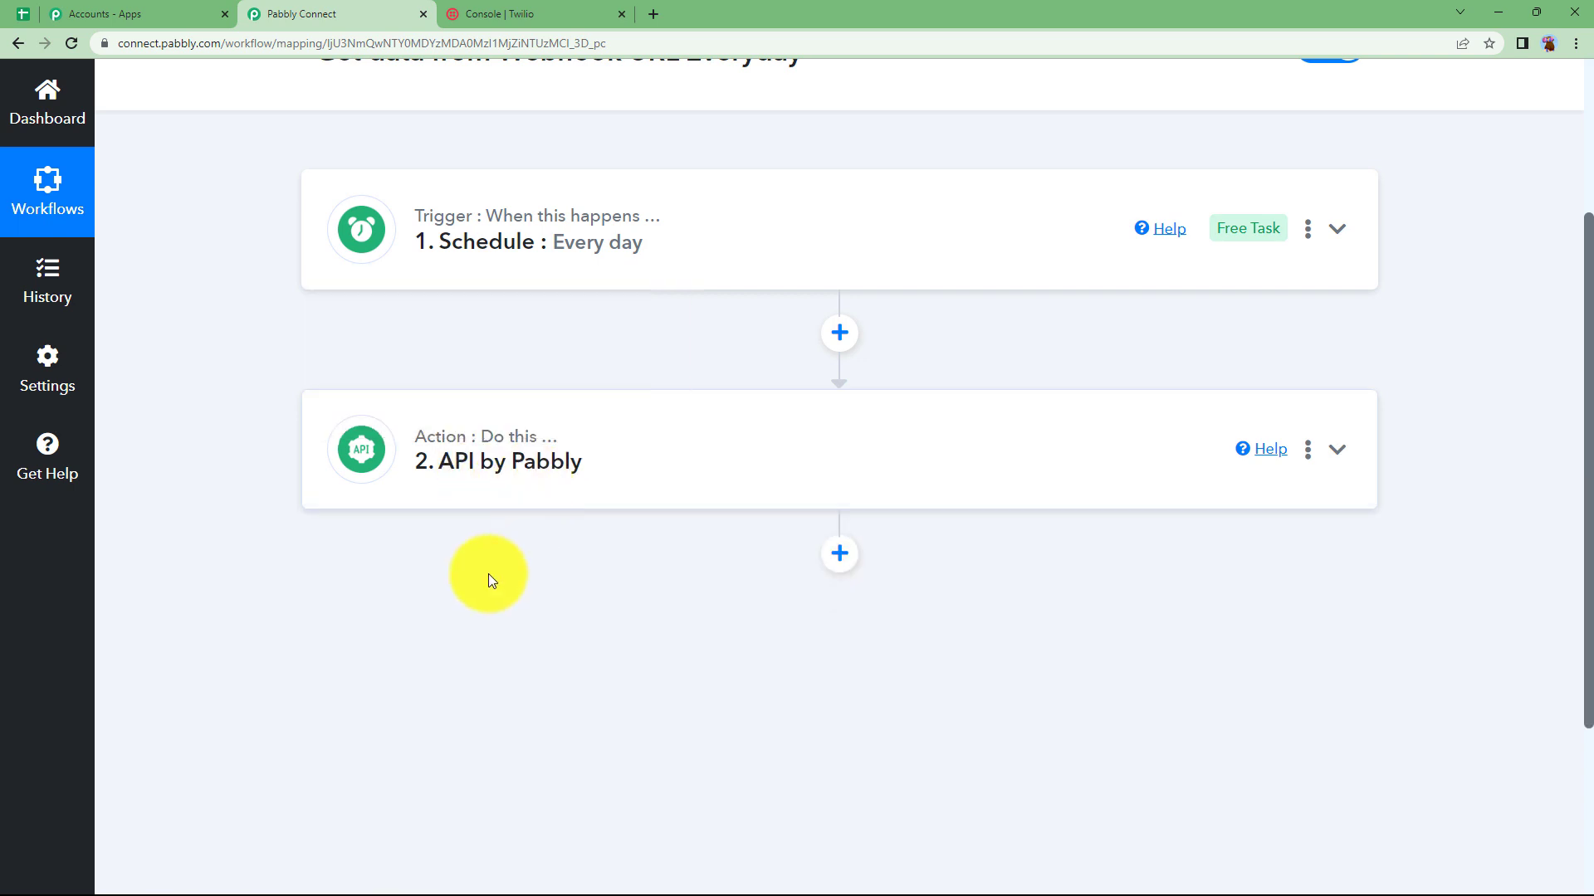
pyautogui.click(848, 565)
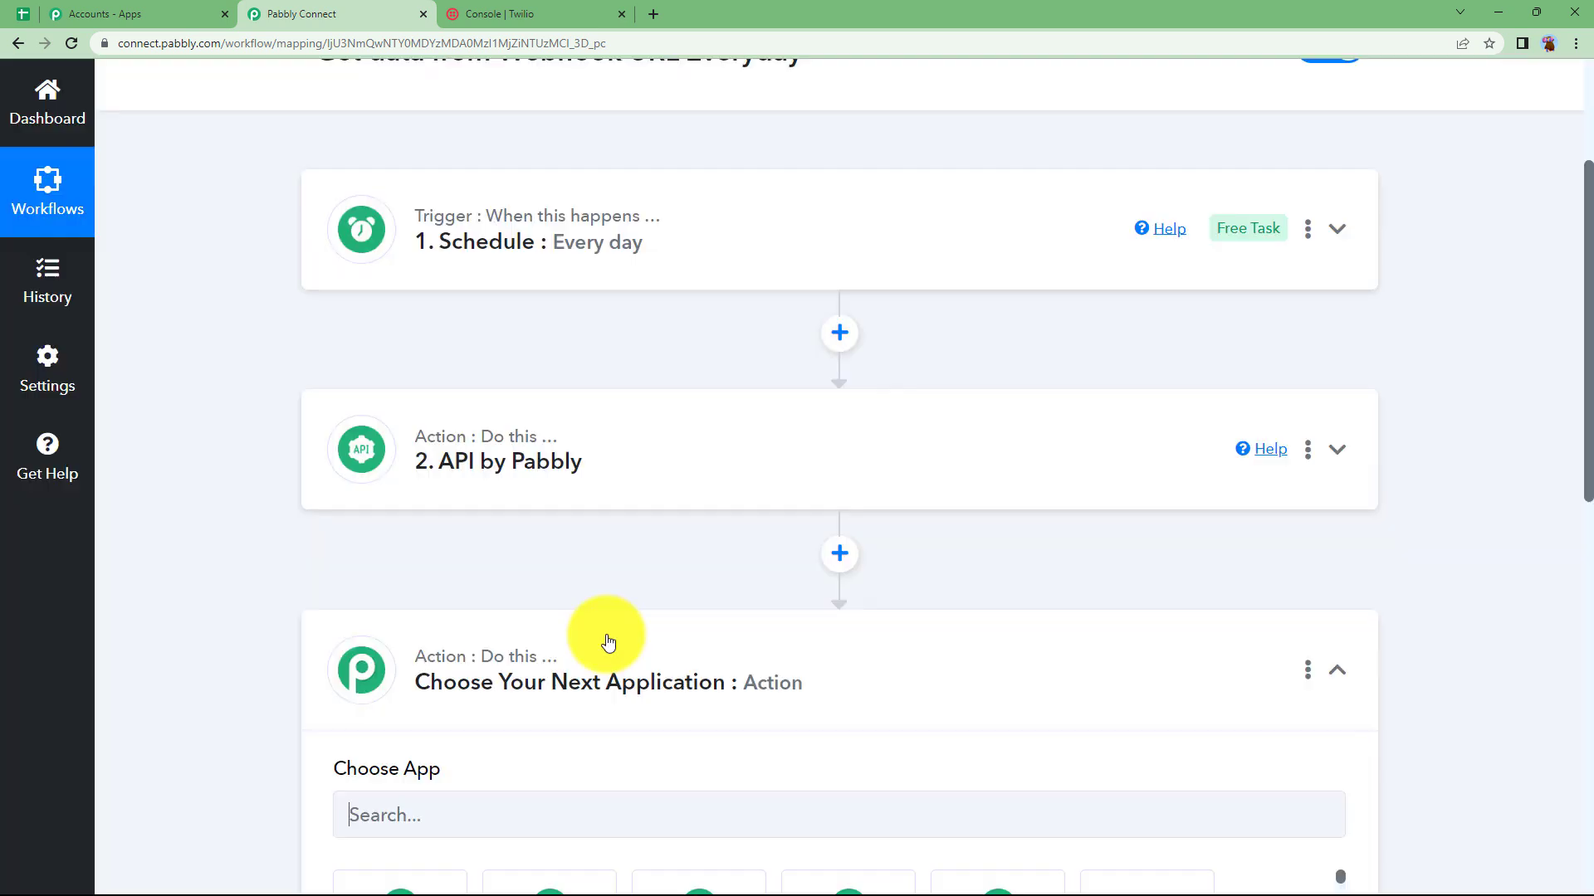
pyautogui.scroll(-3, 510, 575)
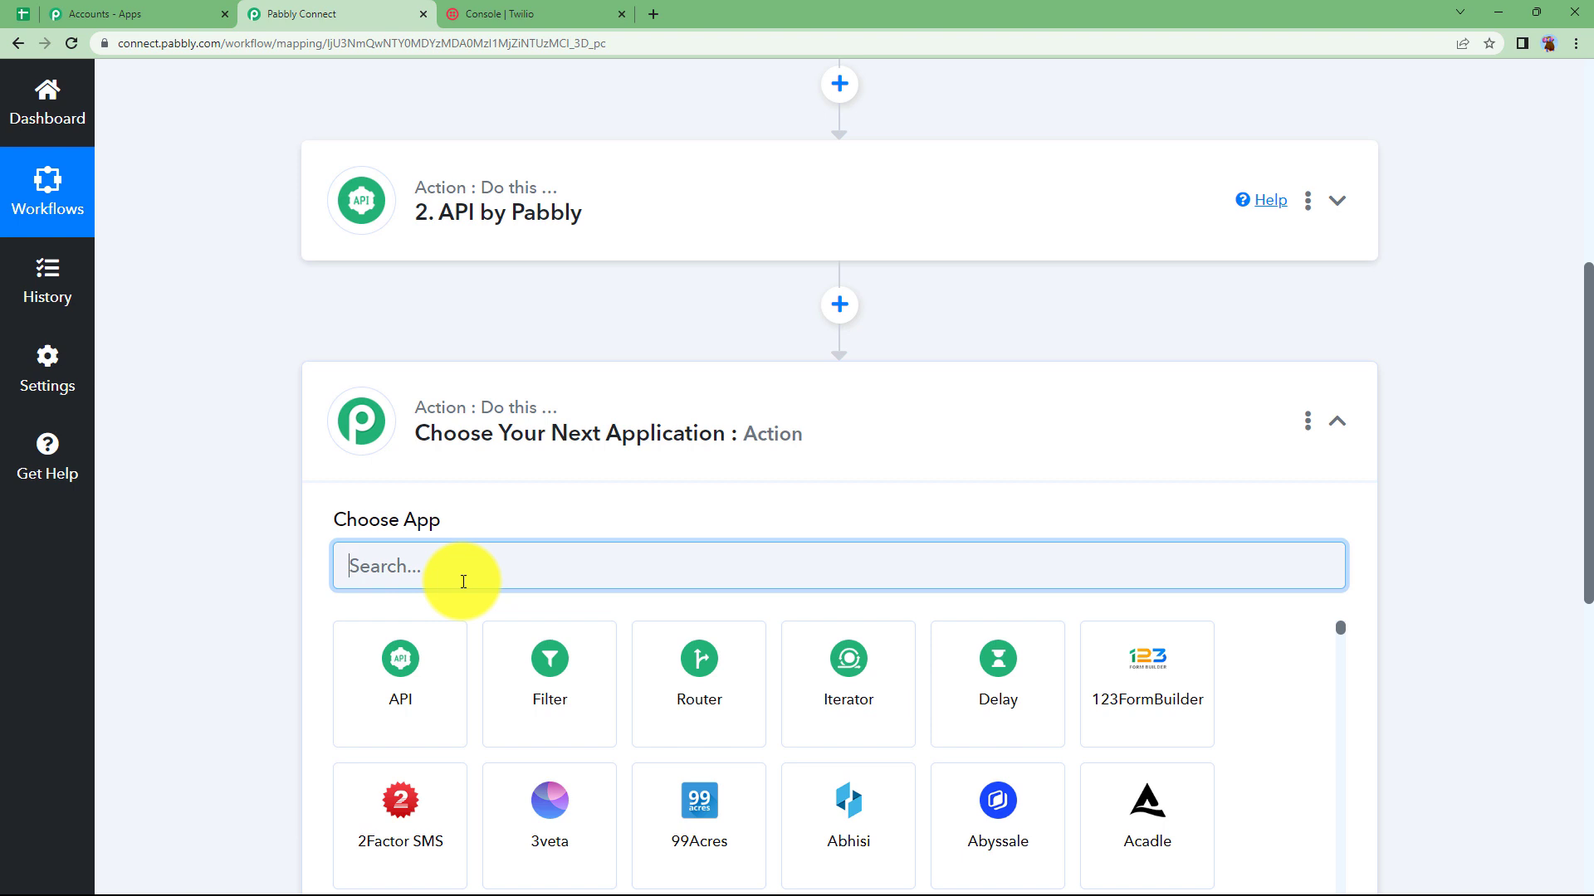
pyautogui.write('twili')
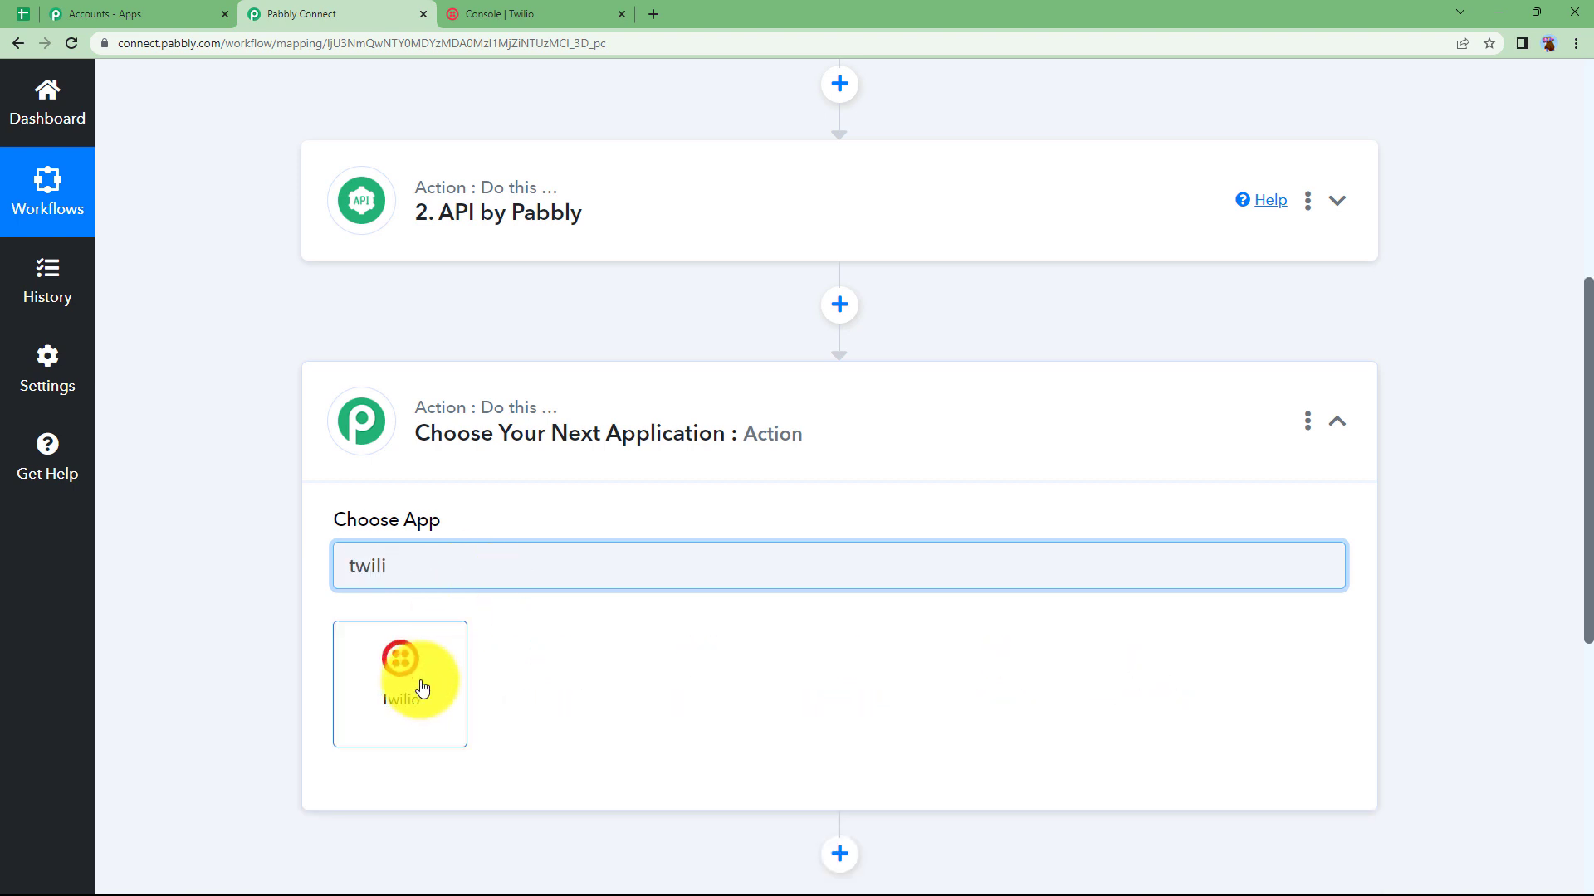
pyautogui.click(422, 687)
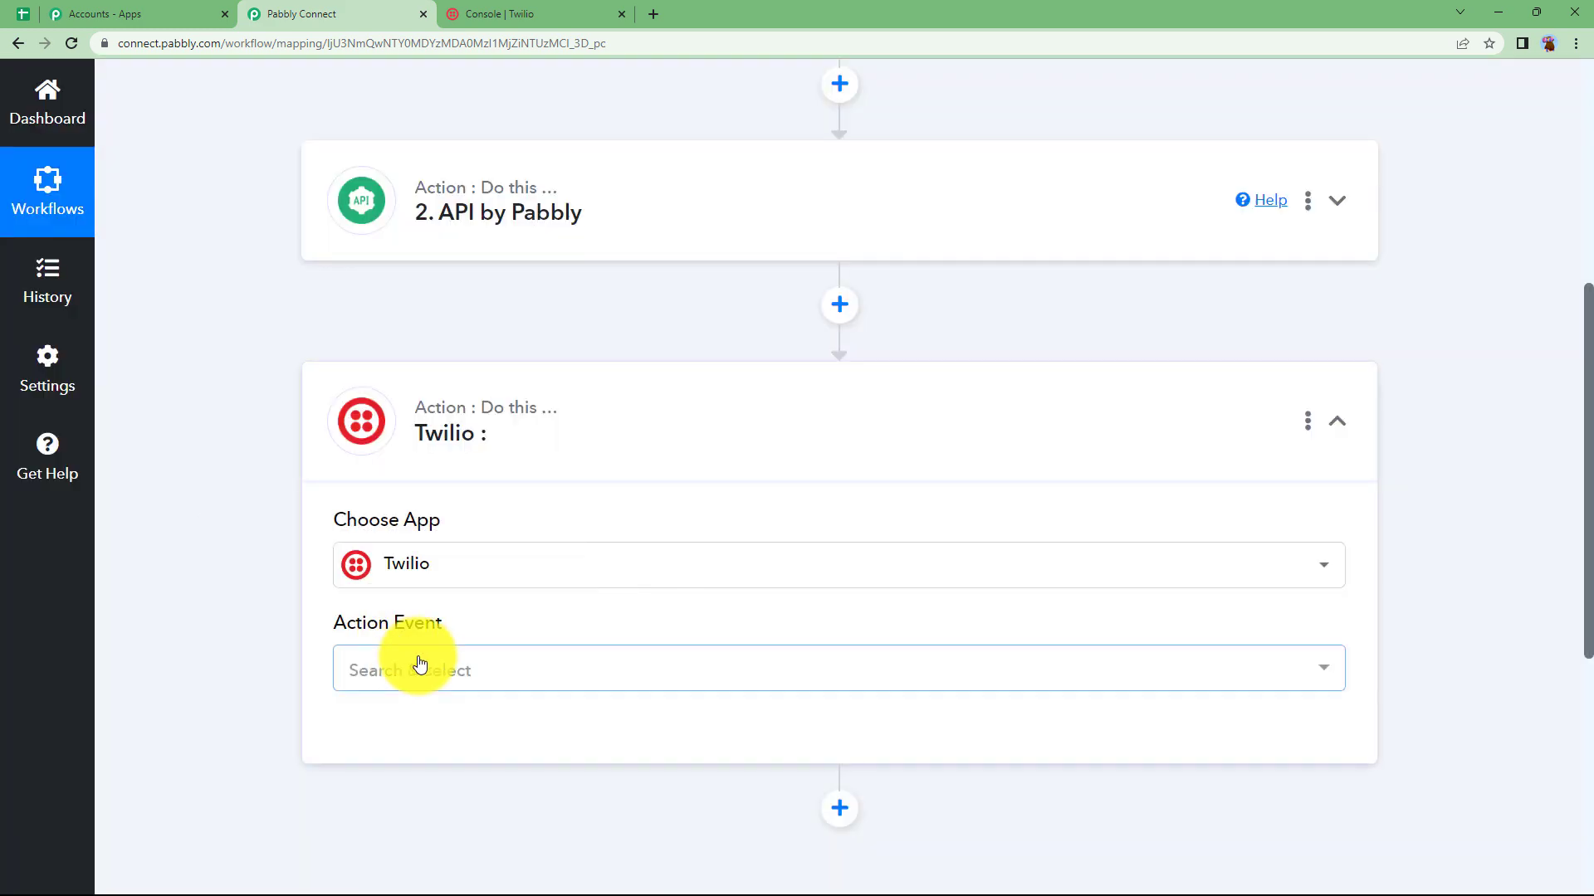
pyautogui.click(419, 664)
pyautogui.click(461, 283)
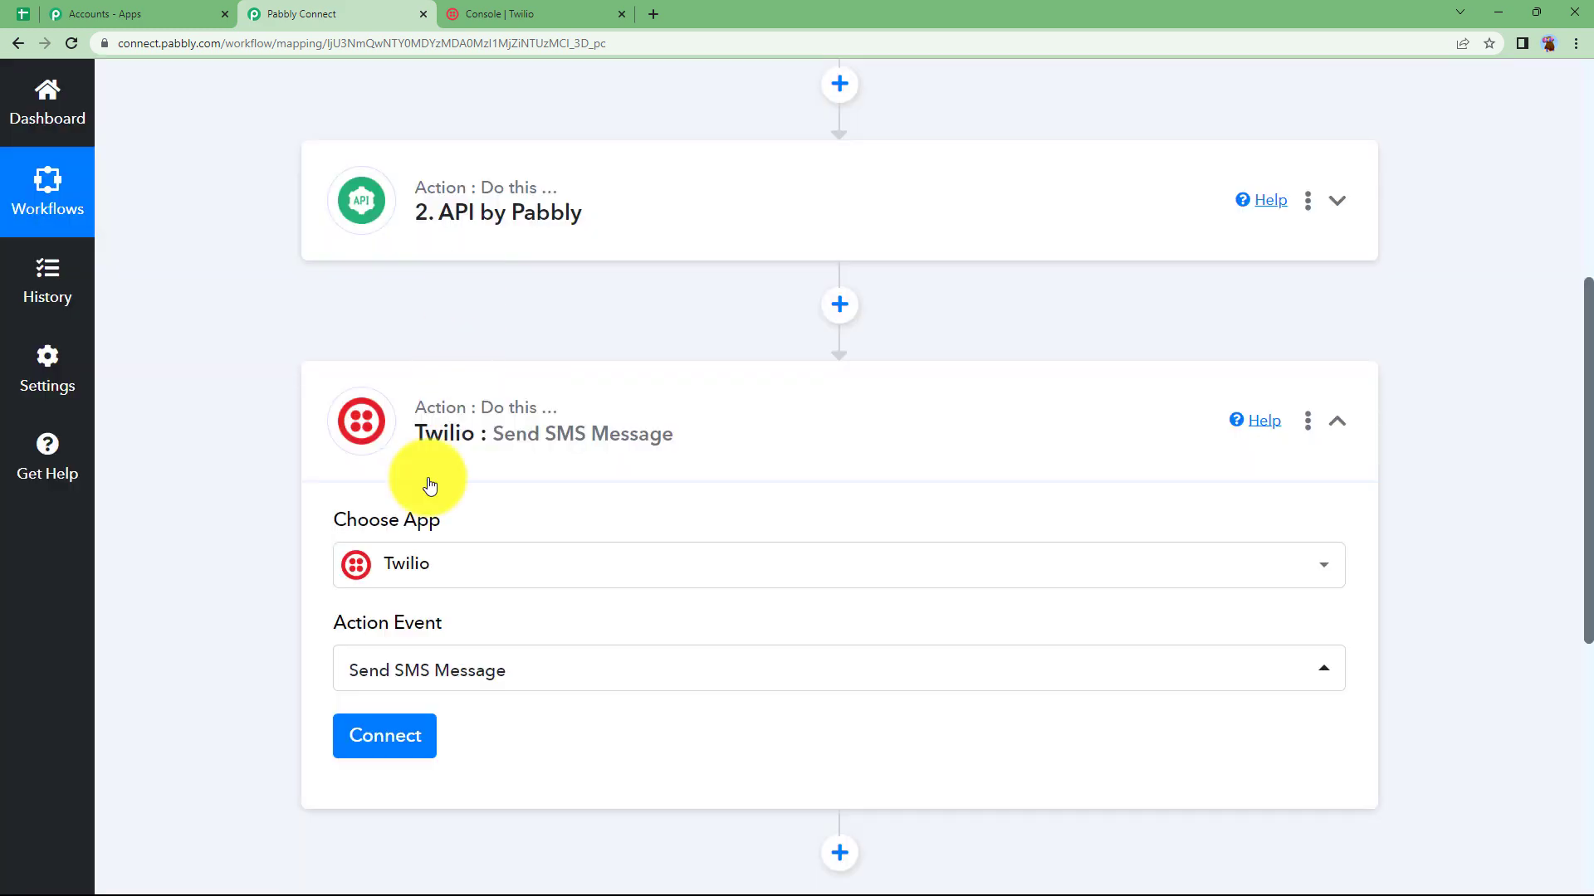
# Start adding a new Twilio connection for the SMS step
pyautogui.click(377, 739)
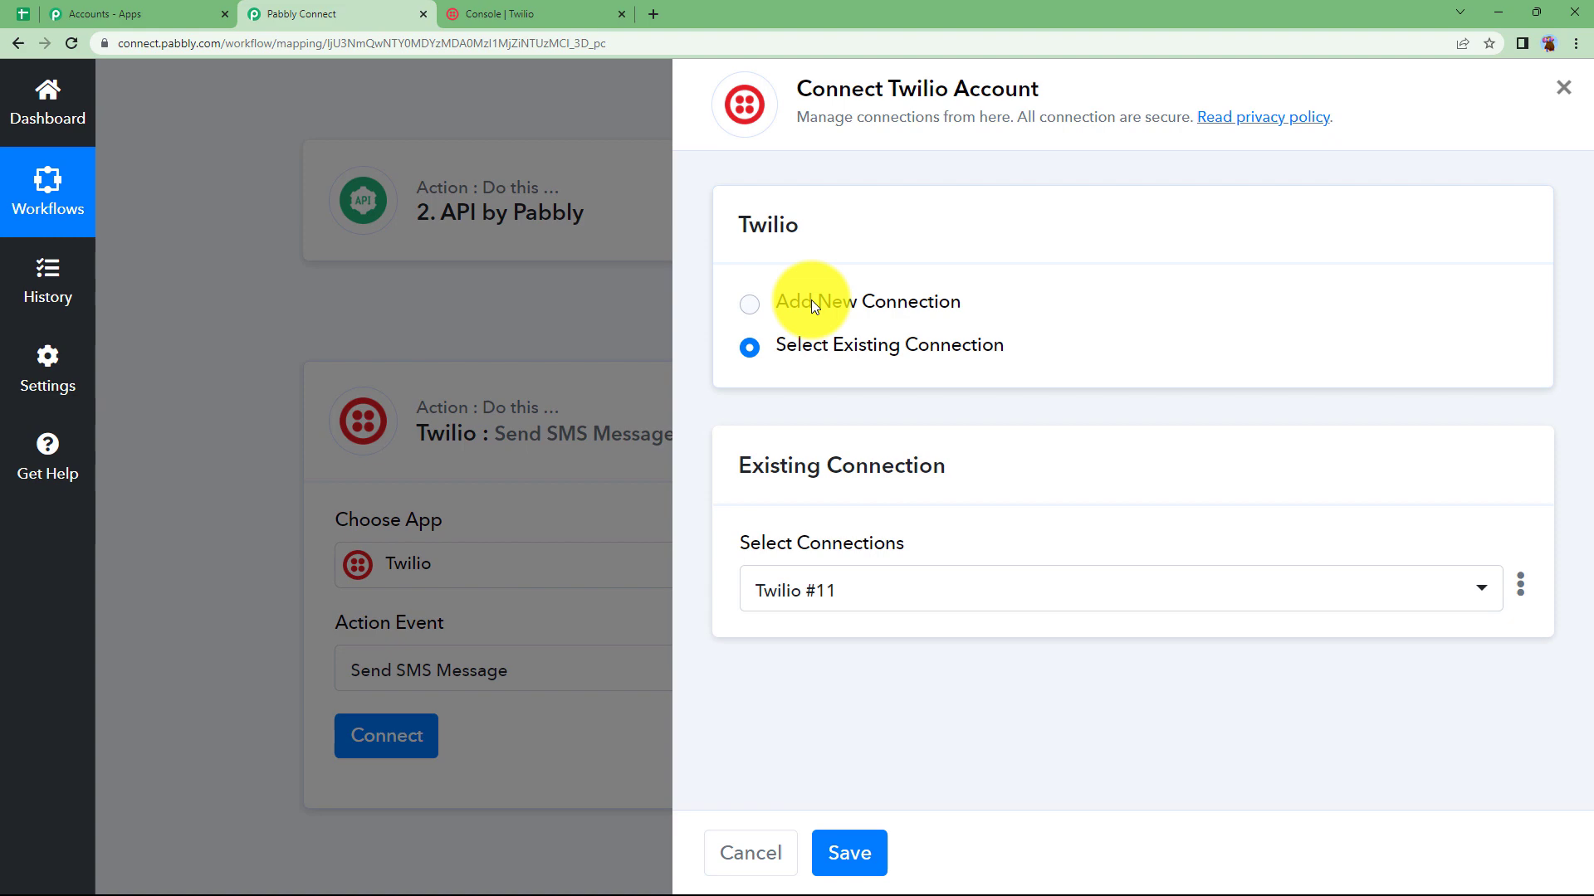
pyautogui.click(812, 305)
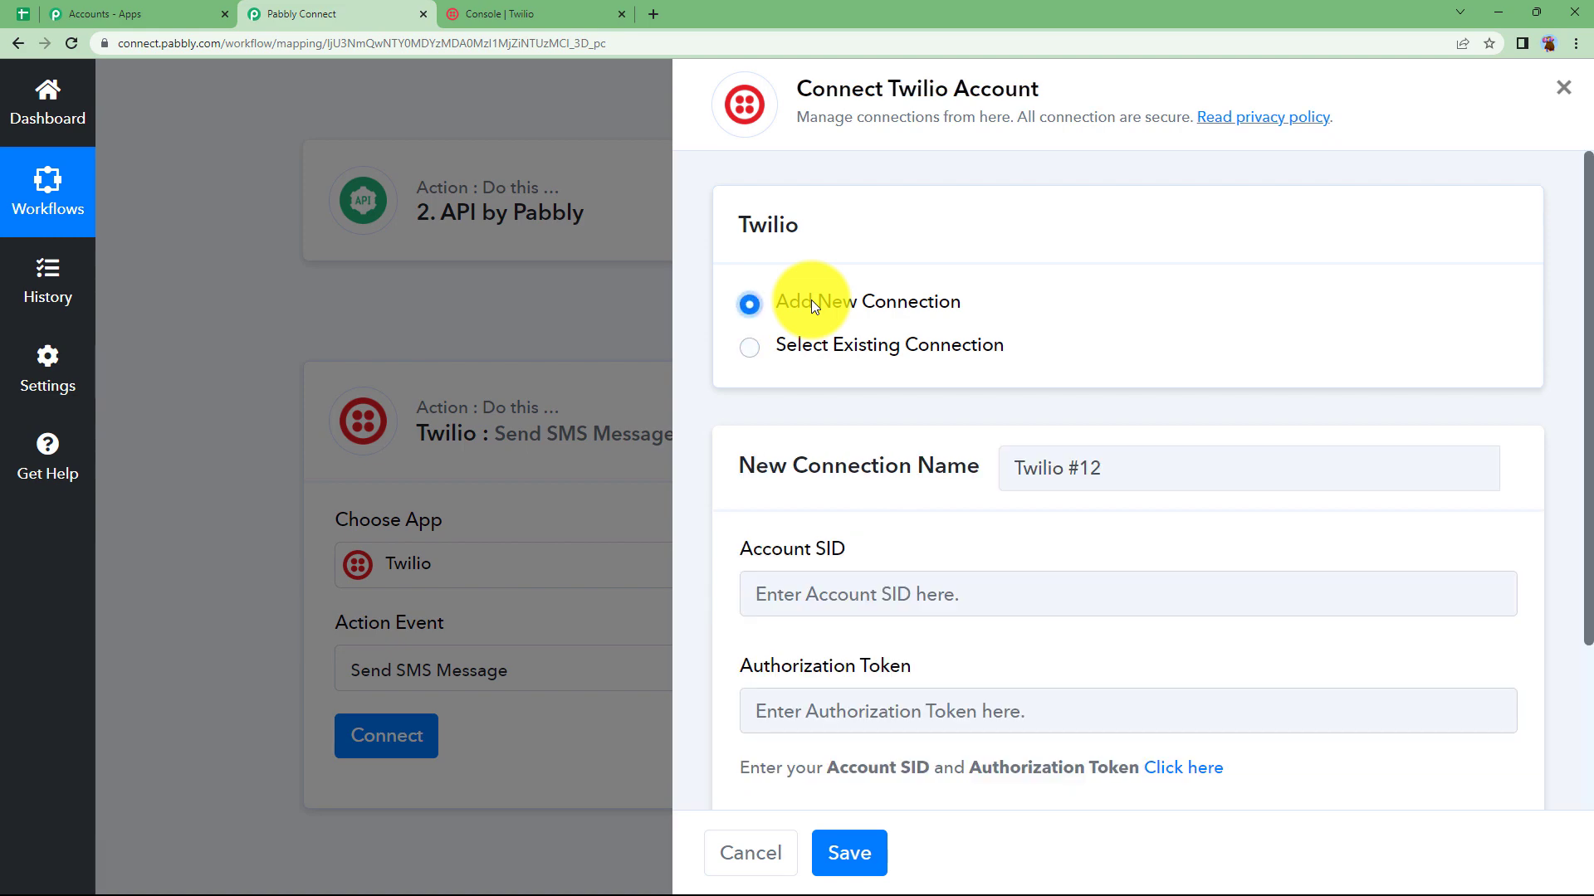
pyautogui.click(512, 14)
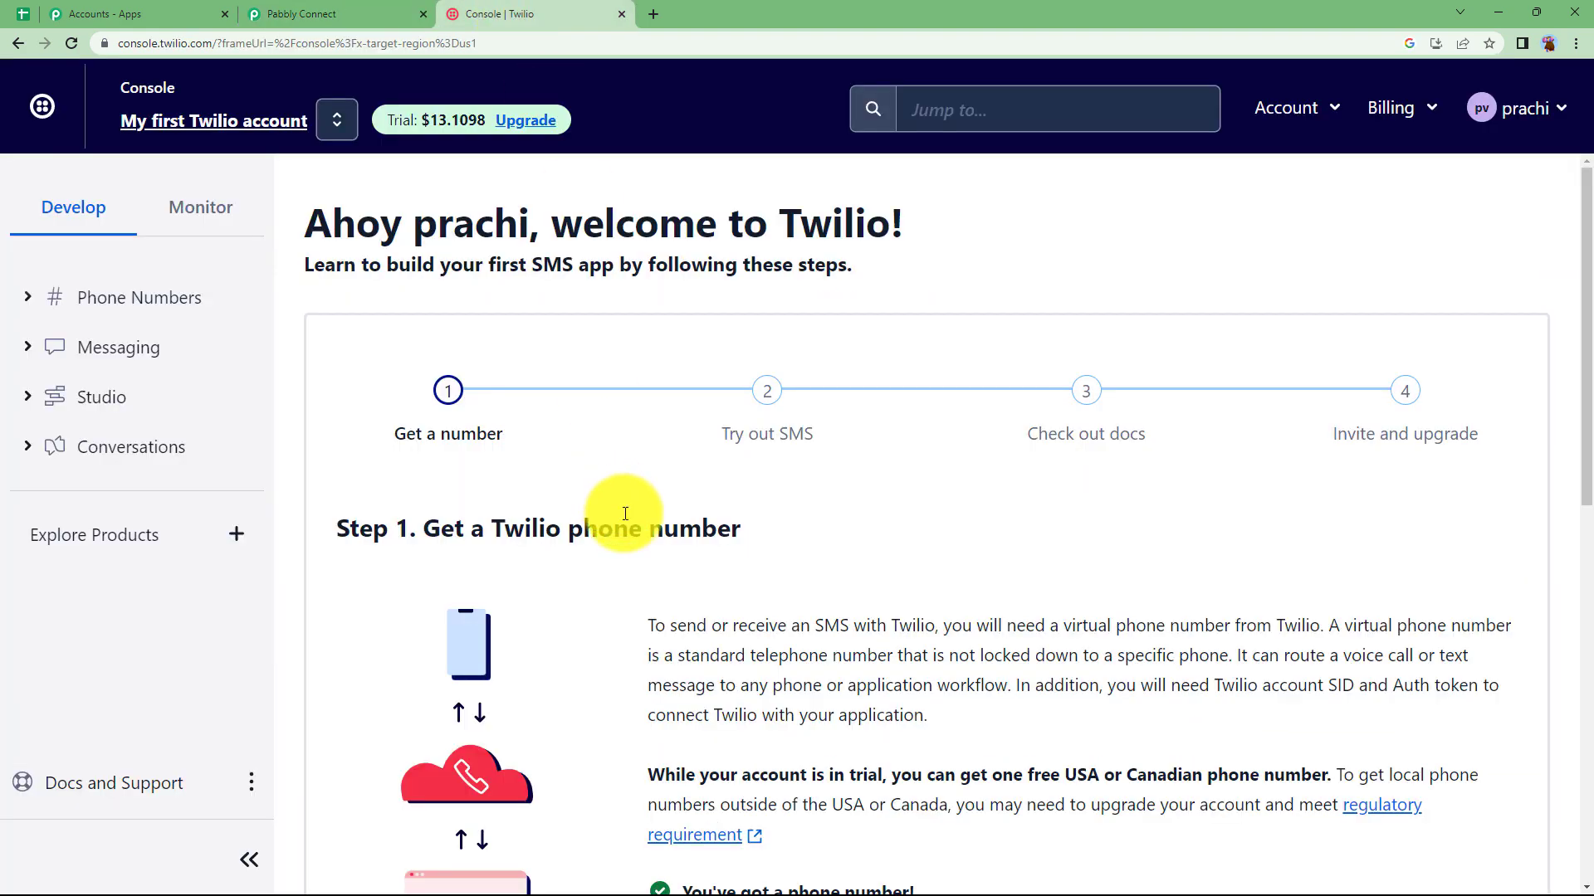
pyautogui.click(332, 6)
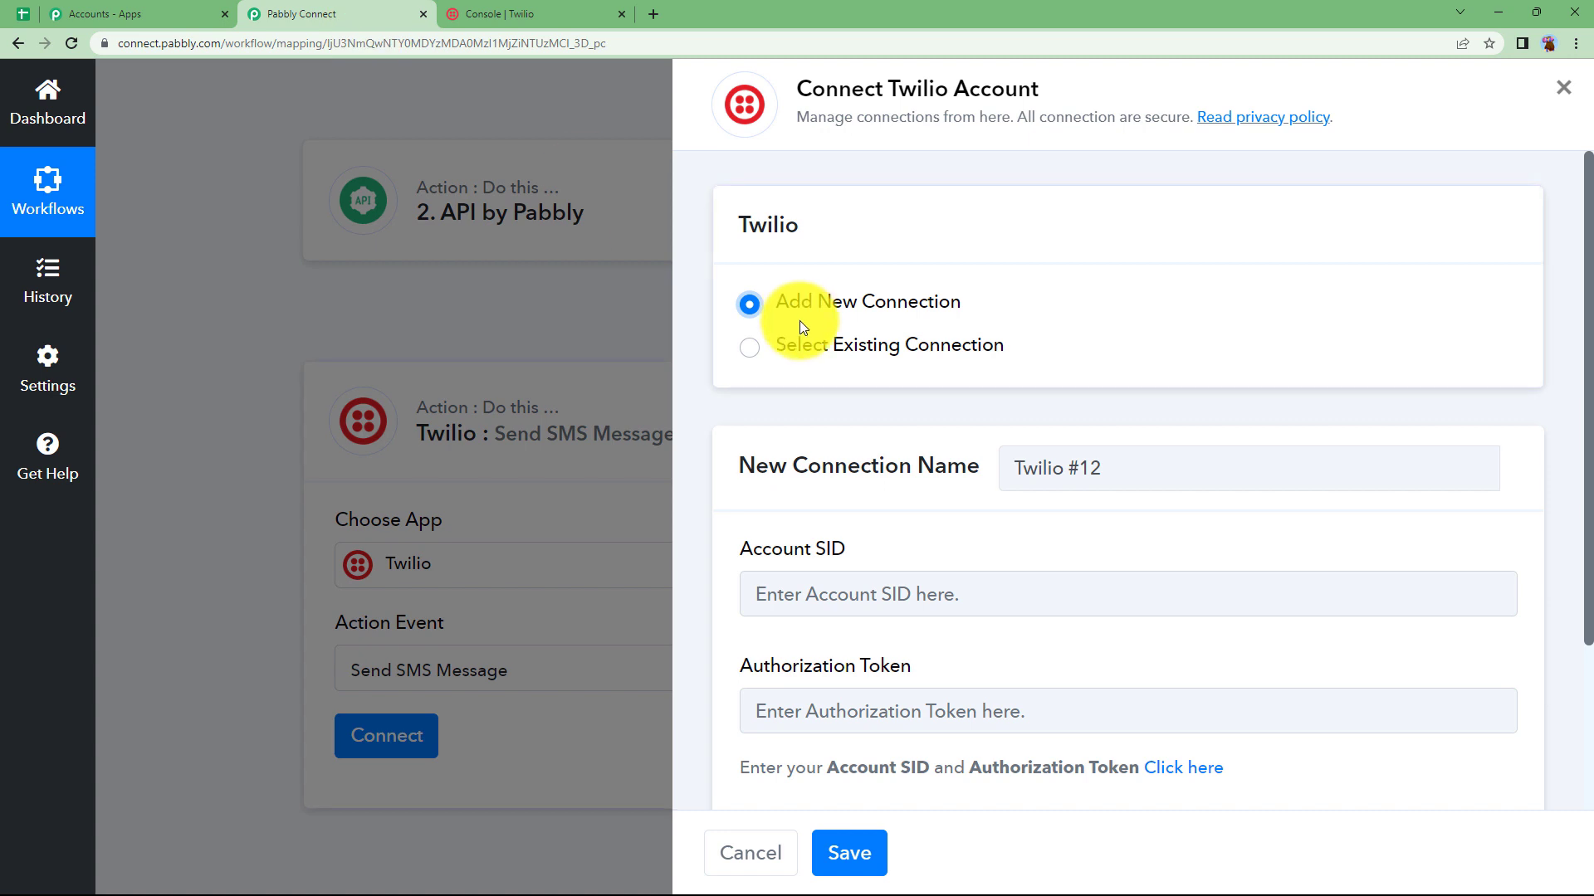
pyautogui.scroll(-1, 809, 549)
pyautogui.scroll(-2, 808, 550)
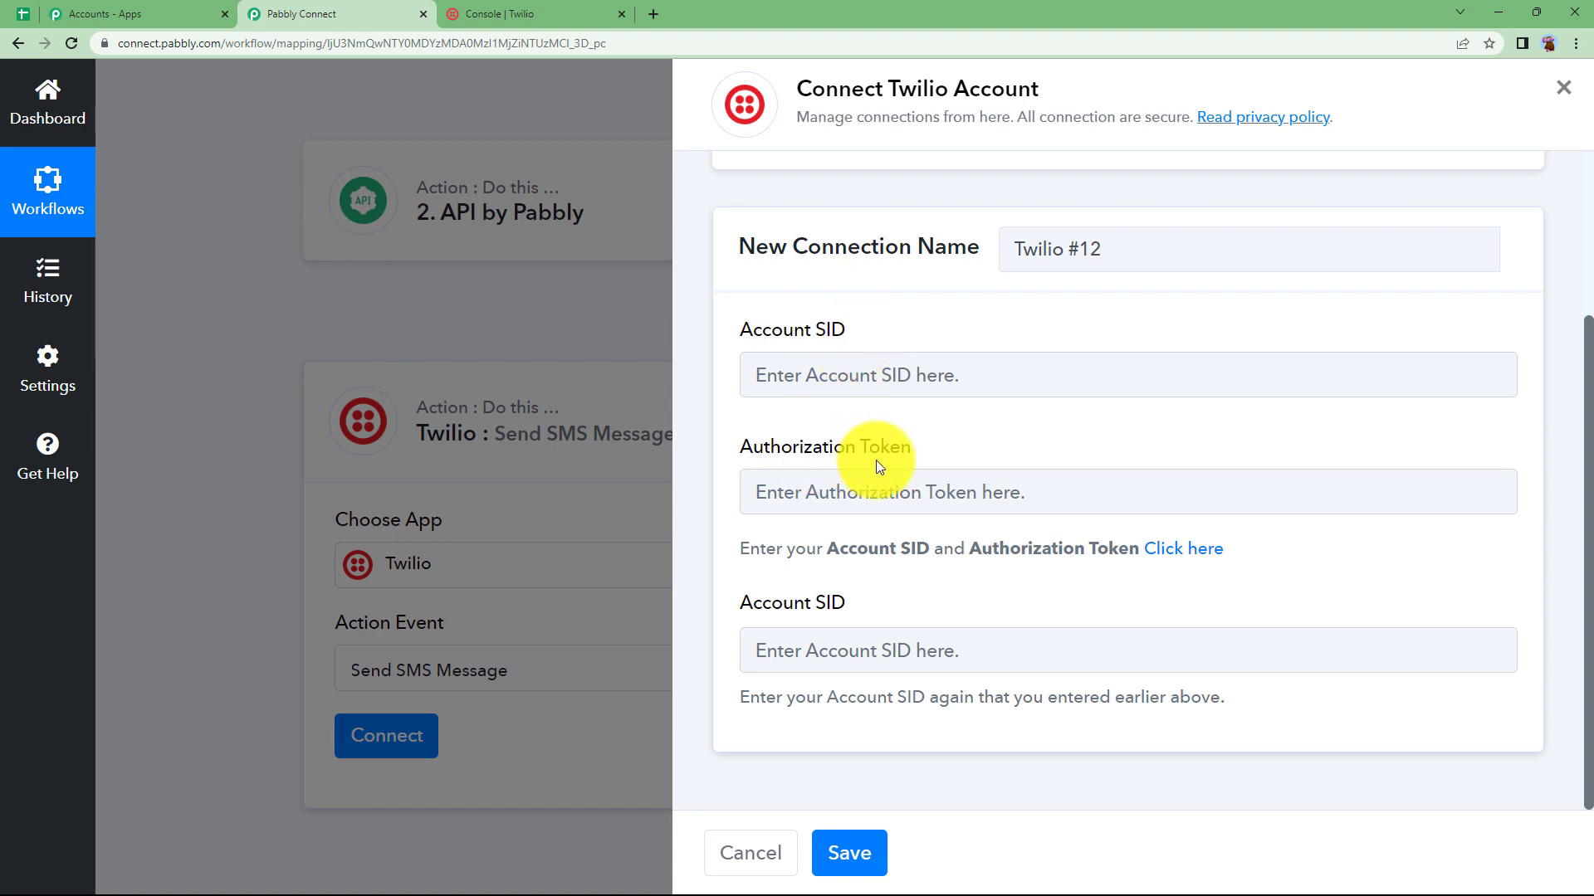
# Copy the Account SID from the Twilio console into both Account SID fields
pyautogui.click(518, 14)
pyautogui.scroll(-10, 377, 757)
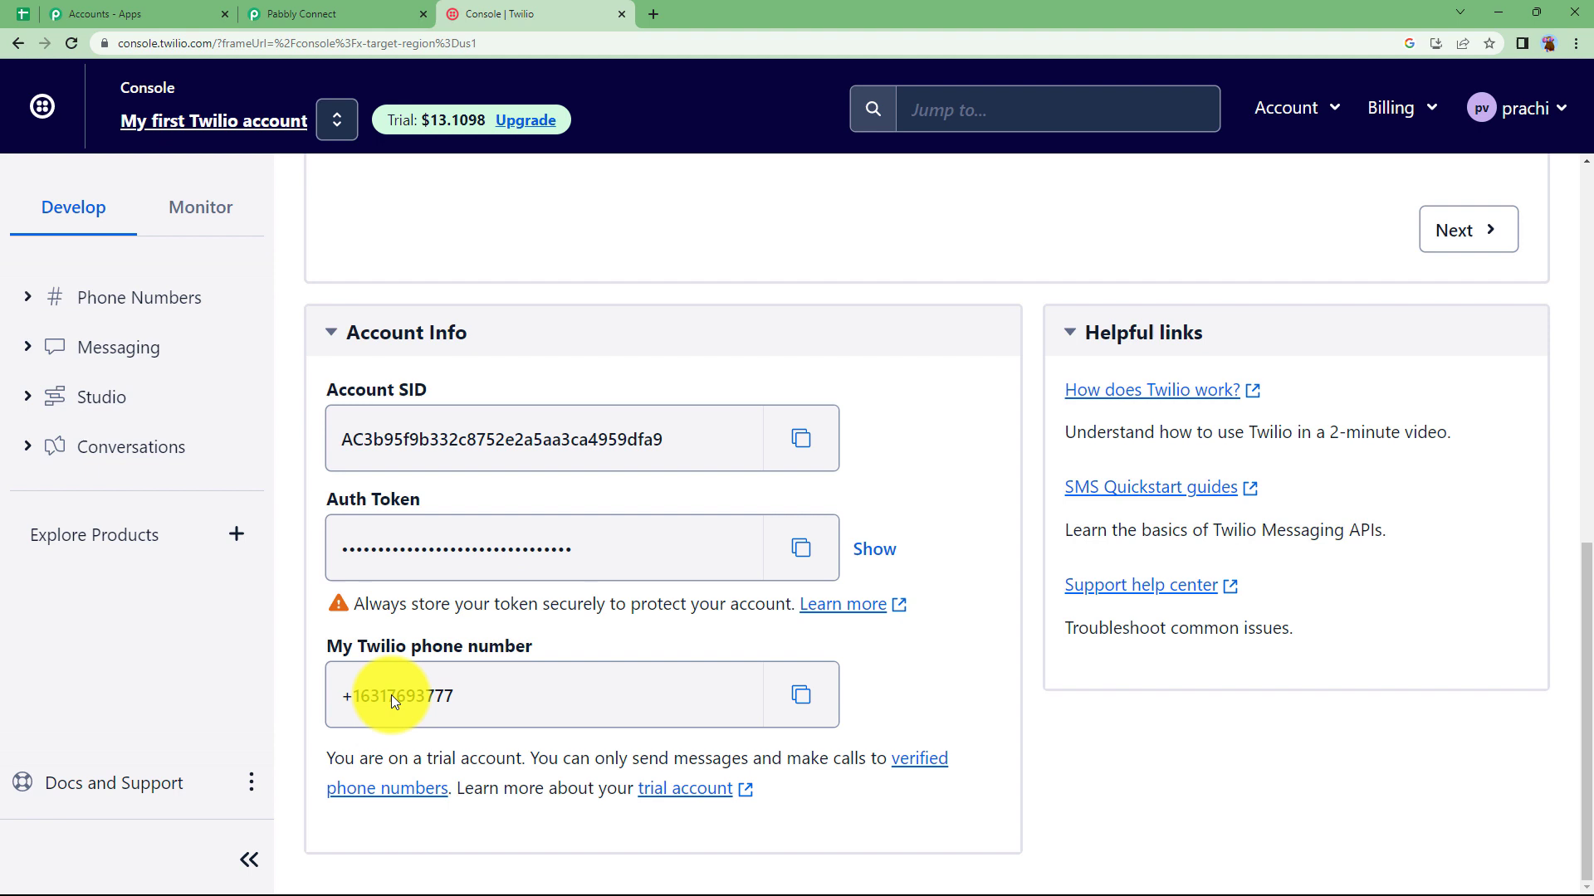
pyautogui.click(792, 455)
pyautogui.click(348, 14)
pyautogui.click(838, 365)
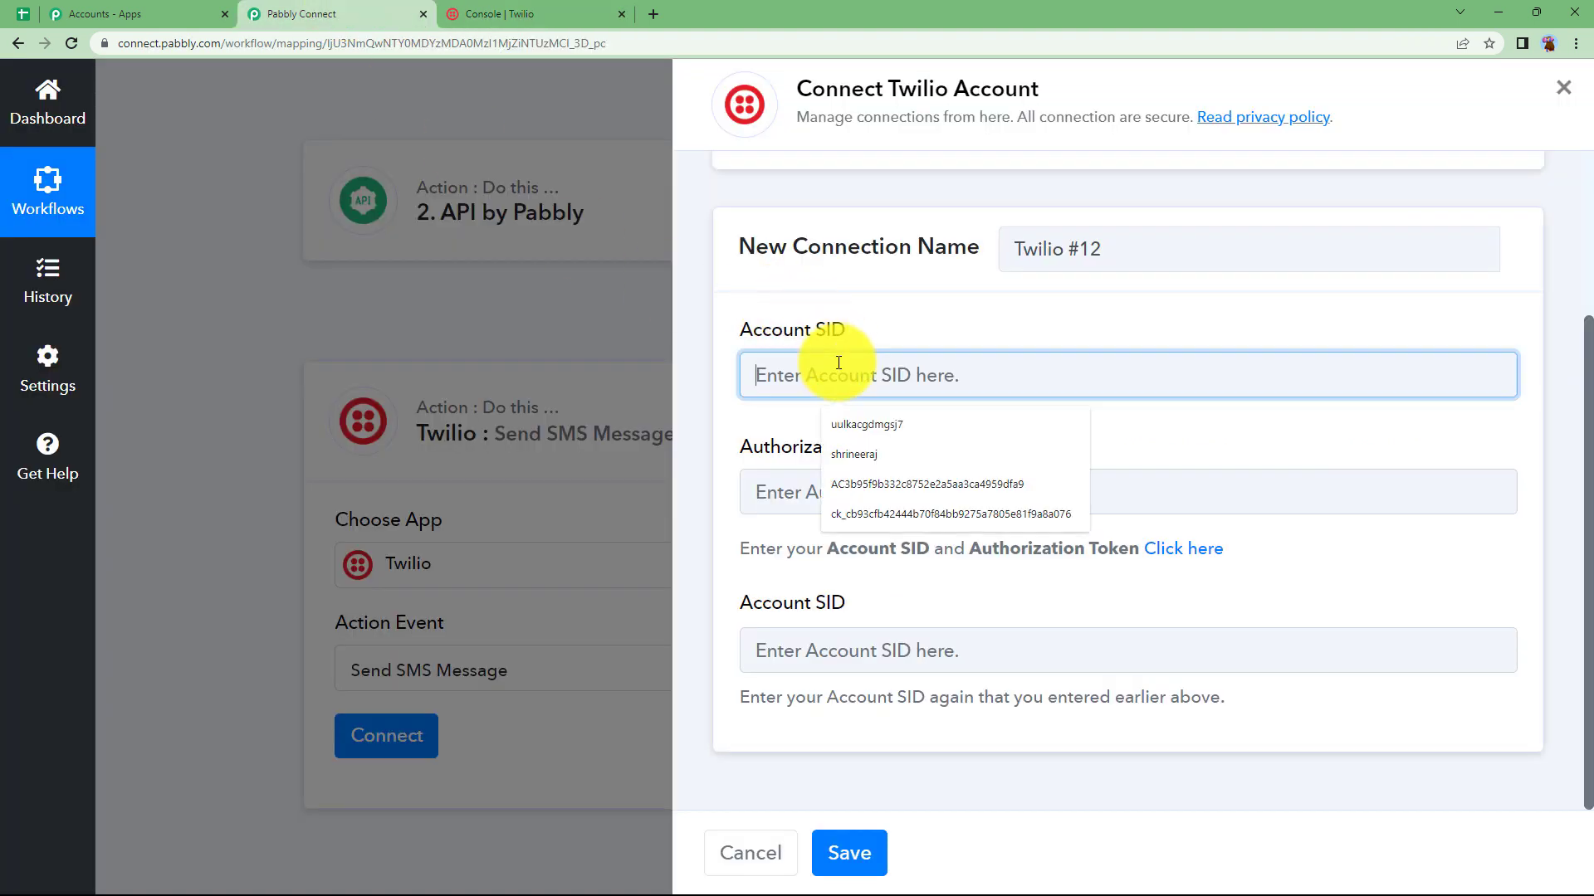
pyautogui.hotkey('ctrl', 'v')
pyautogui.click(918, 644)
pyautogui.hotkey('ctrl', 'v')
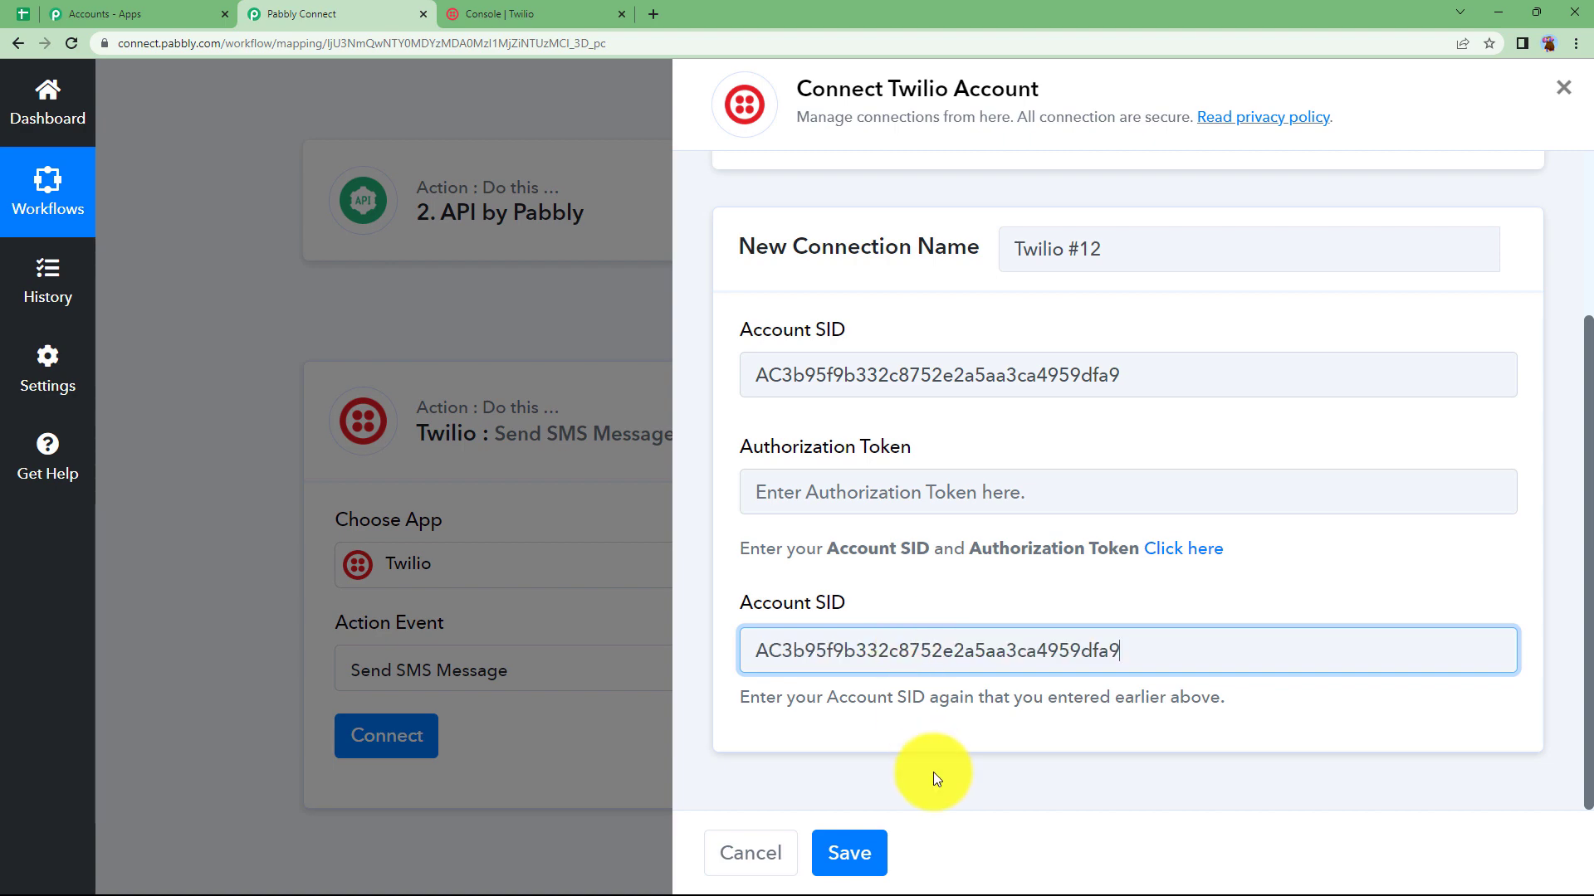
# Paste the Twilio auth token into Authorization Token and save the connection
pyautogui.click(498, 13)
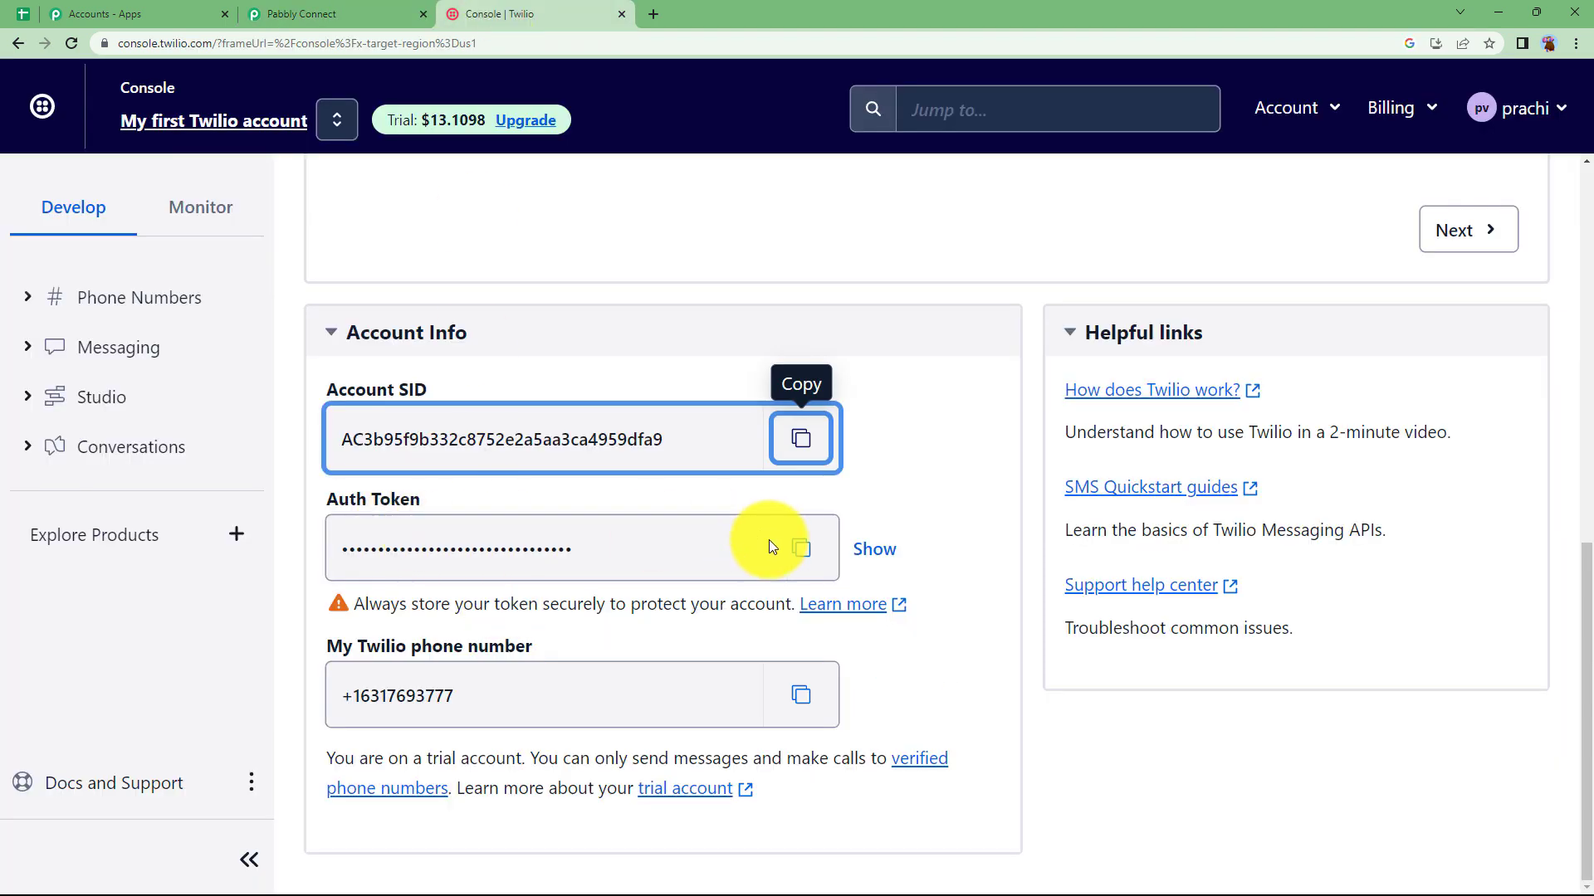
pyautogui.click(793, 558)
pyautogui.click(349, 13)
pyautogui.click(901, 493)
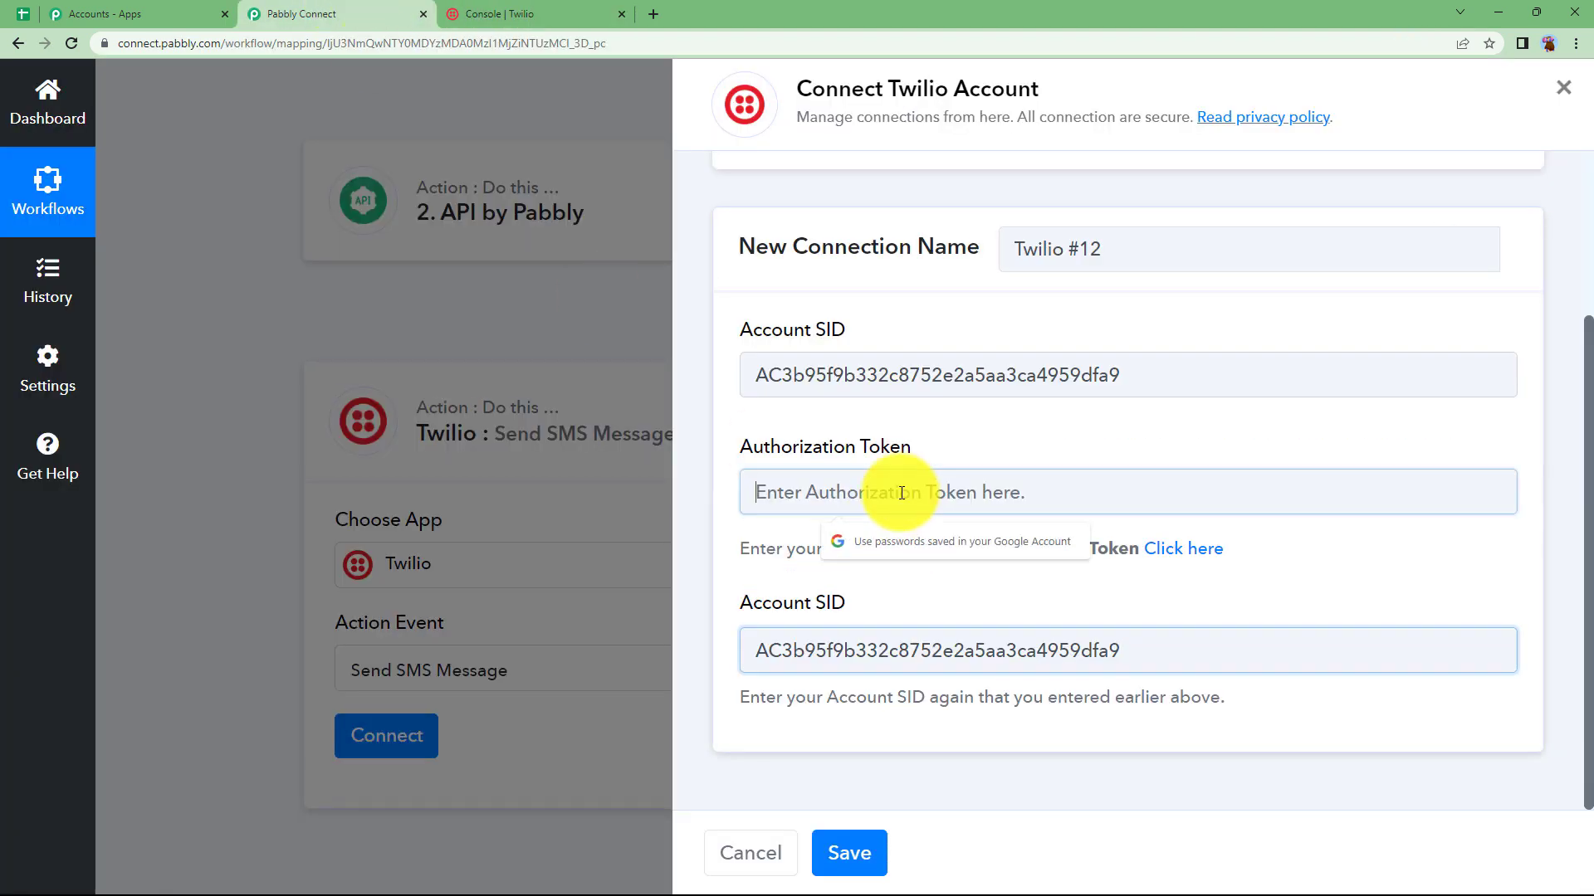
pyautogui.hotkey('ctrl', 'v')
pyautogui.click(855, 855)
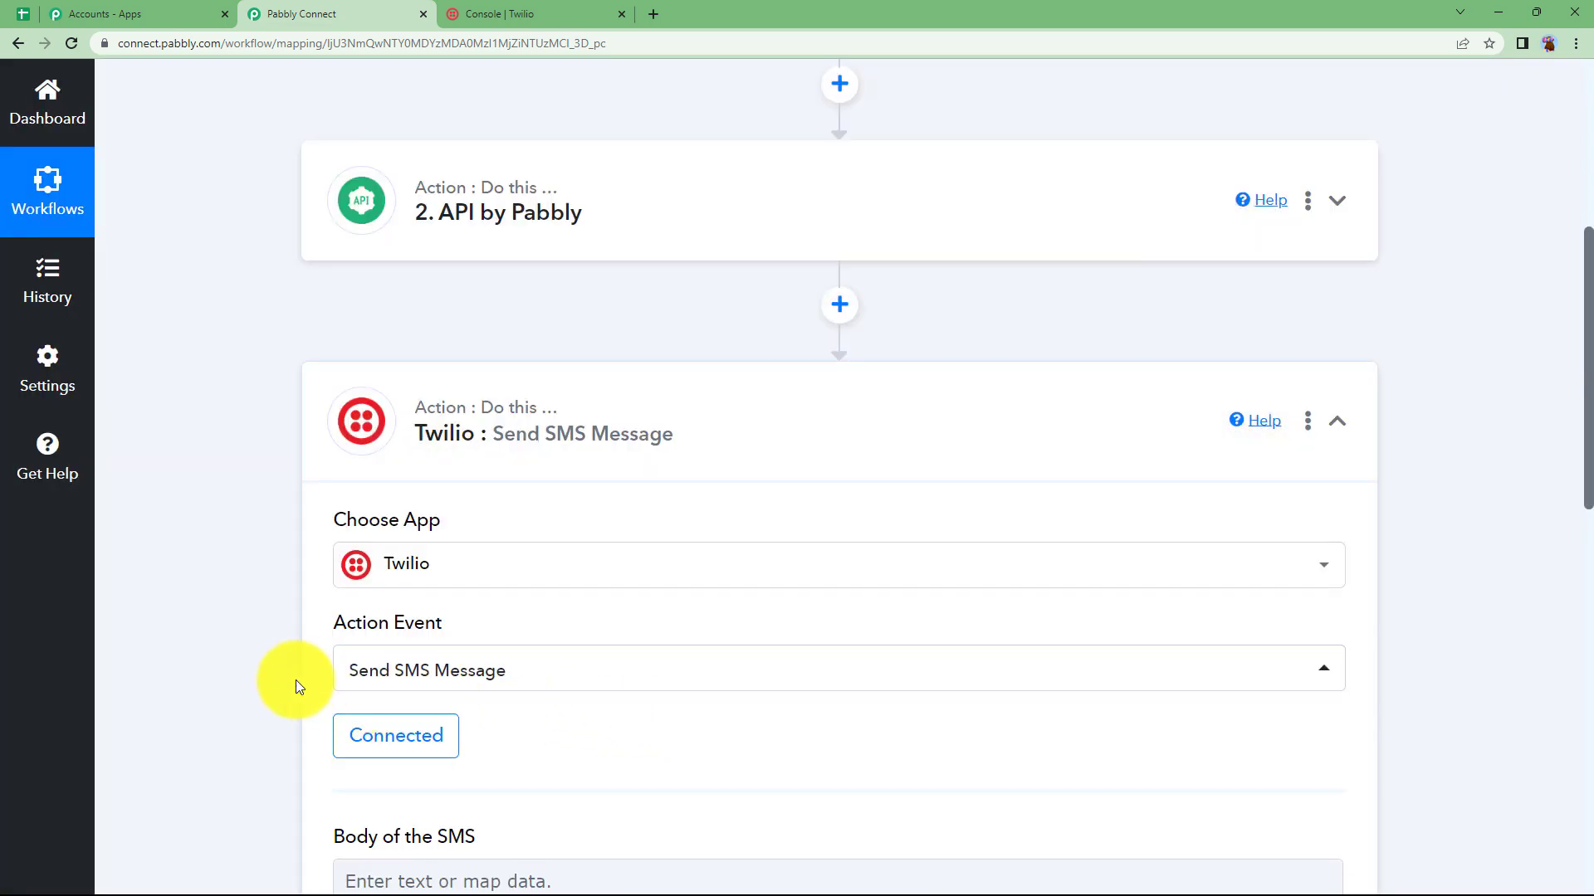
# Paste the Twilio console's phone number into the Sender Number field
pyautogui.scroll(-3, 296, 680)
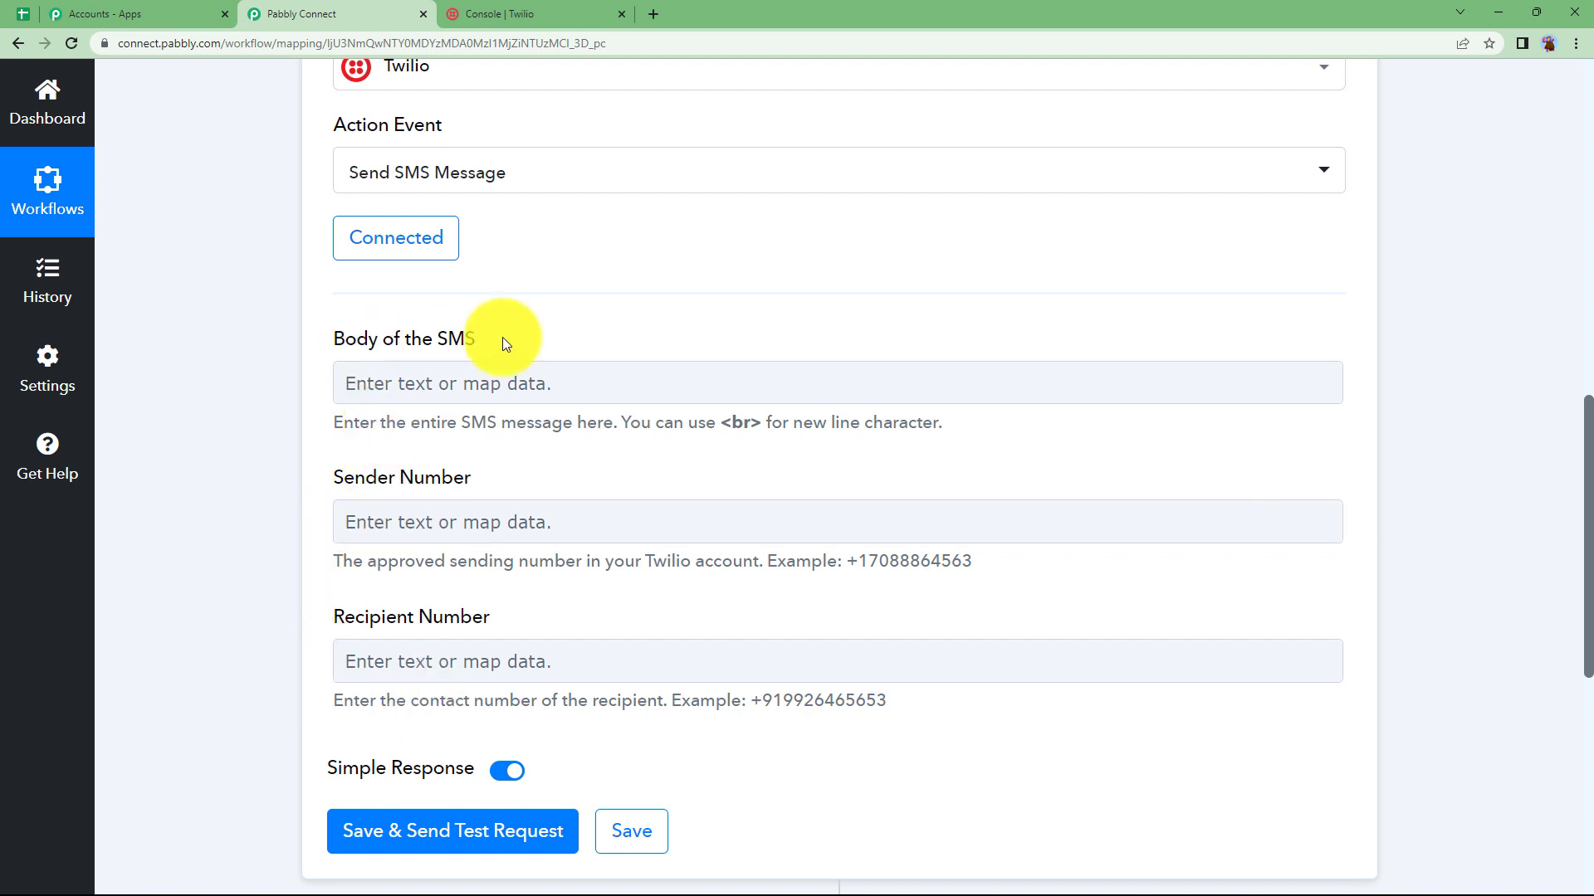
pyautogui.click(516, 374)
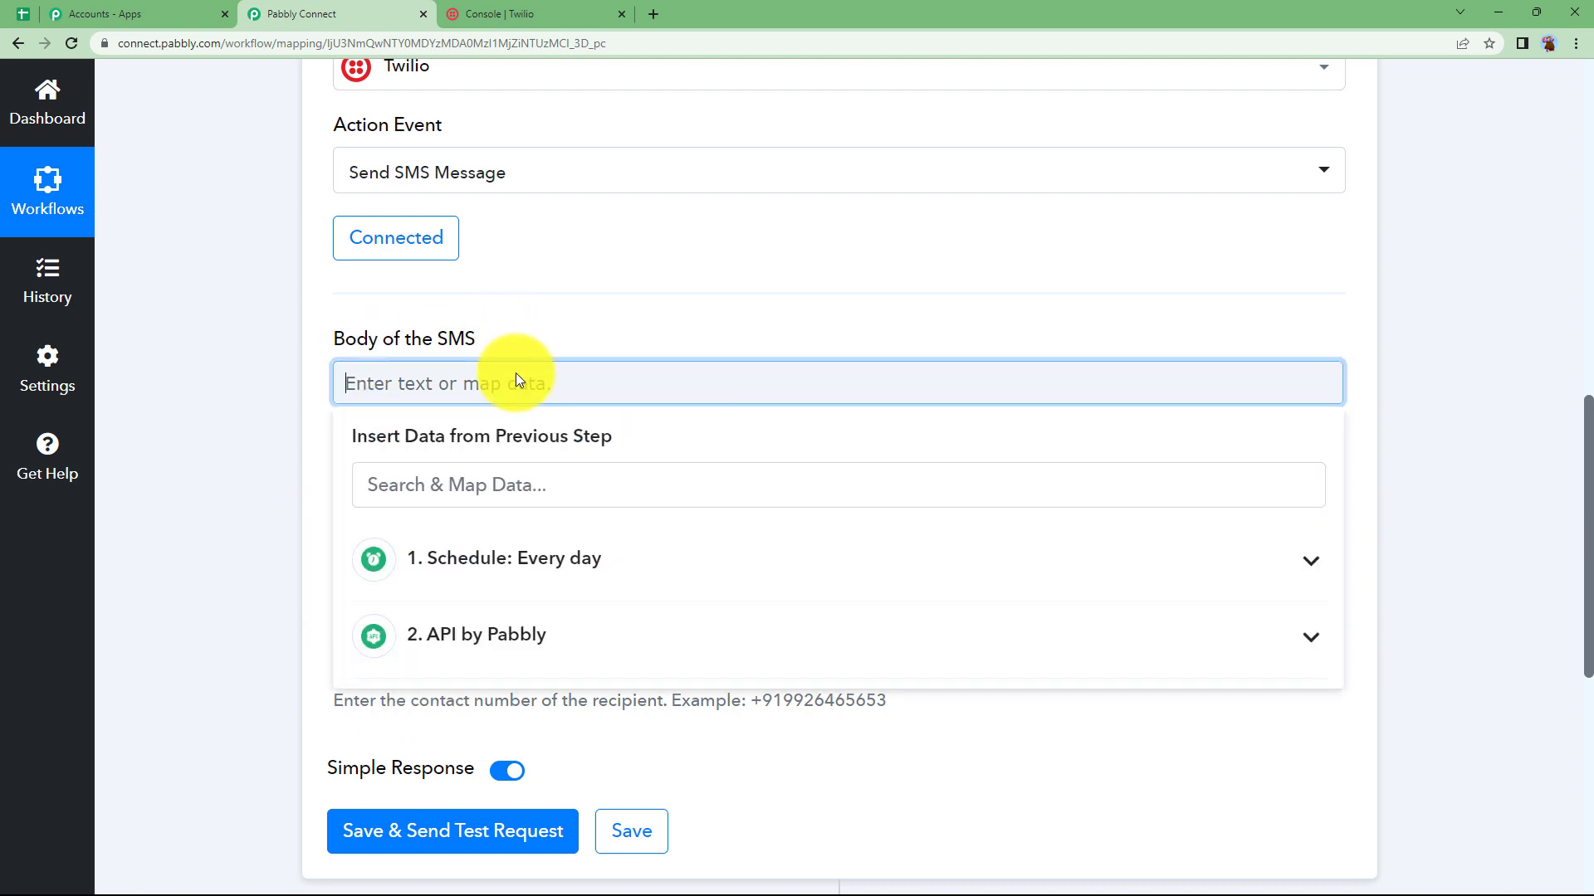
pyautogui.click(321, 462)
pyautogui.click(378, 516)
pyautogui.click(531, 14)
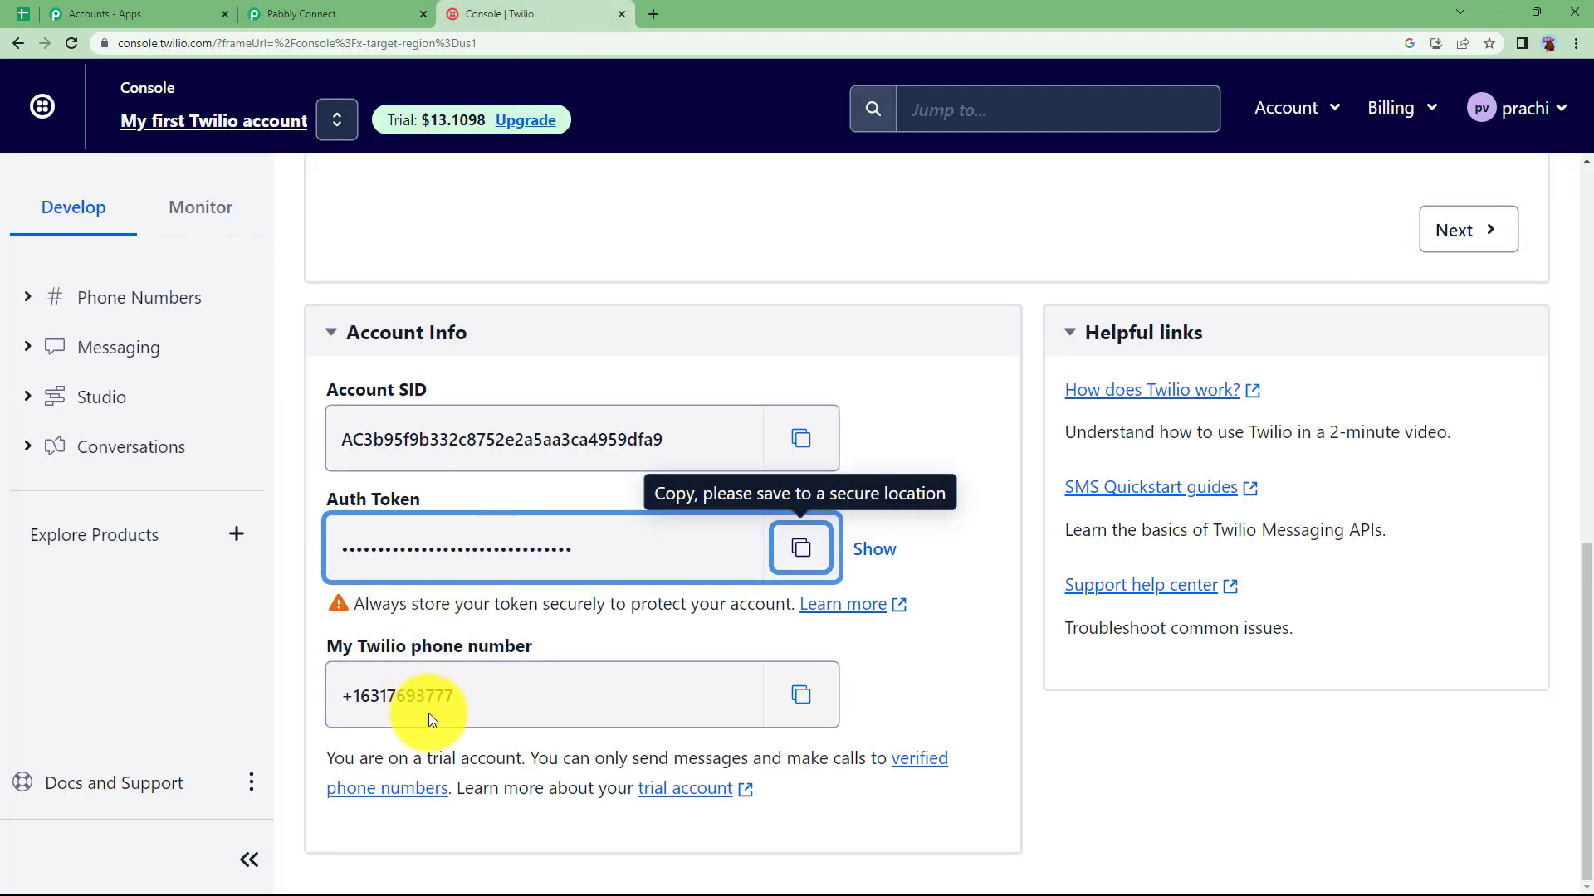
pyautogui.click(800, 694)
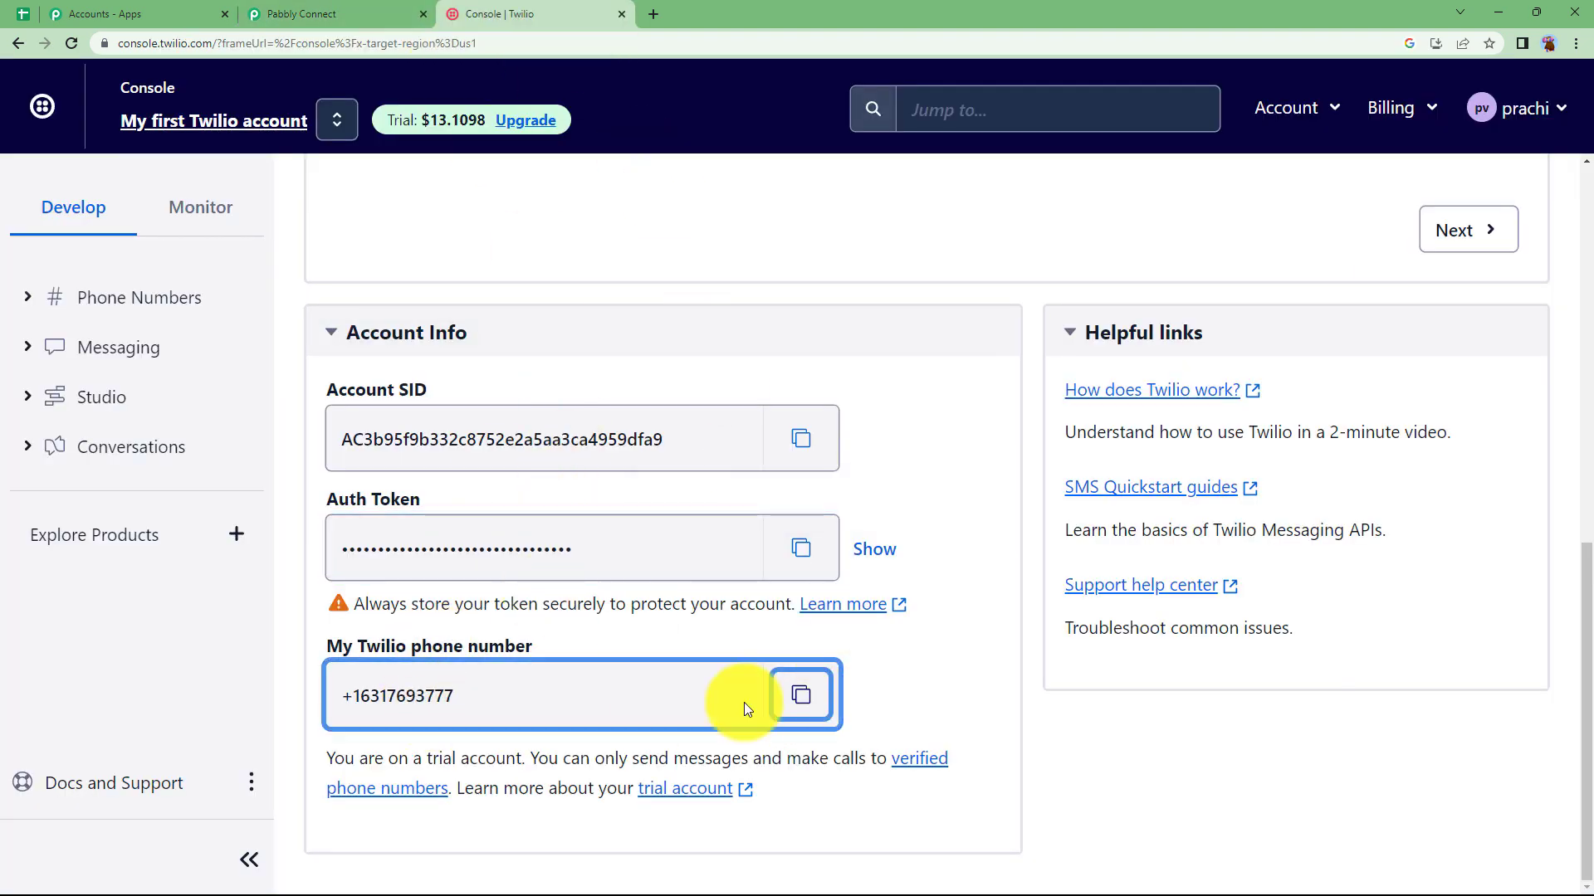
pyautogui.click(274, 14)
pyautogui.hotkey('ctrl', 'v')
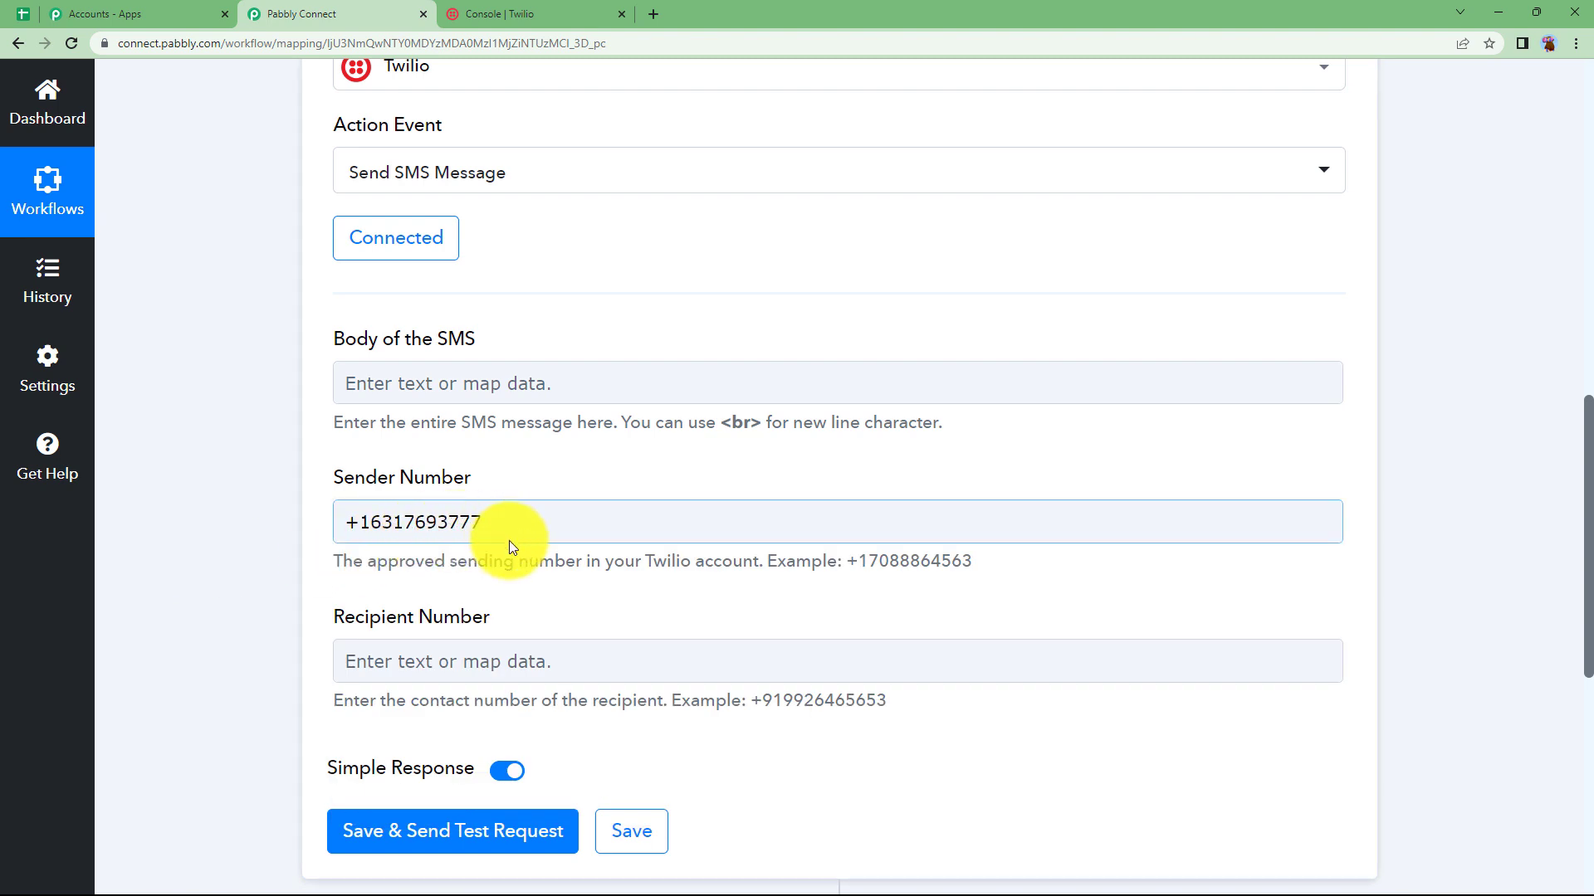
# Check the Recipient Number's +91 country-code format, leaving it empty for later
pyautogui.click(348, 641)
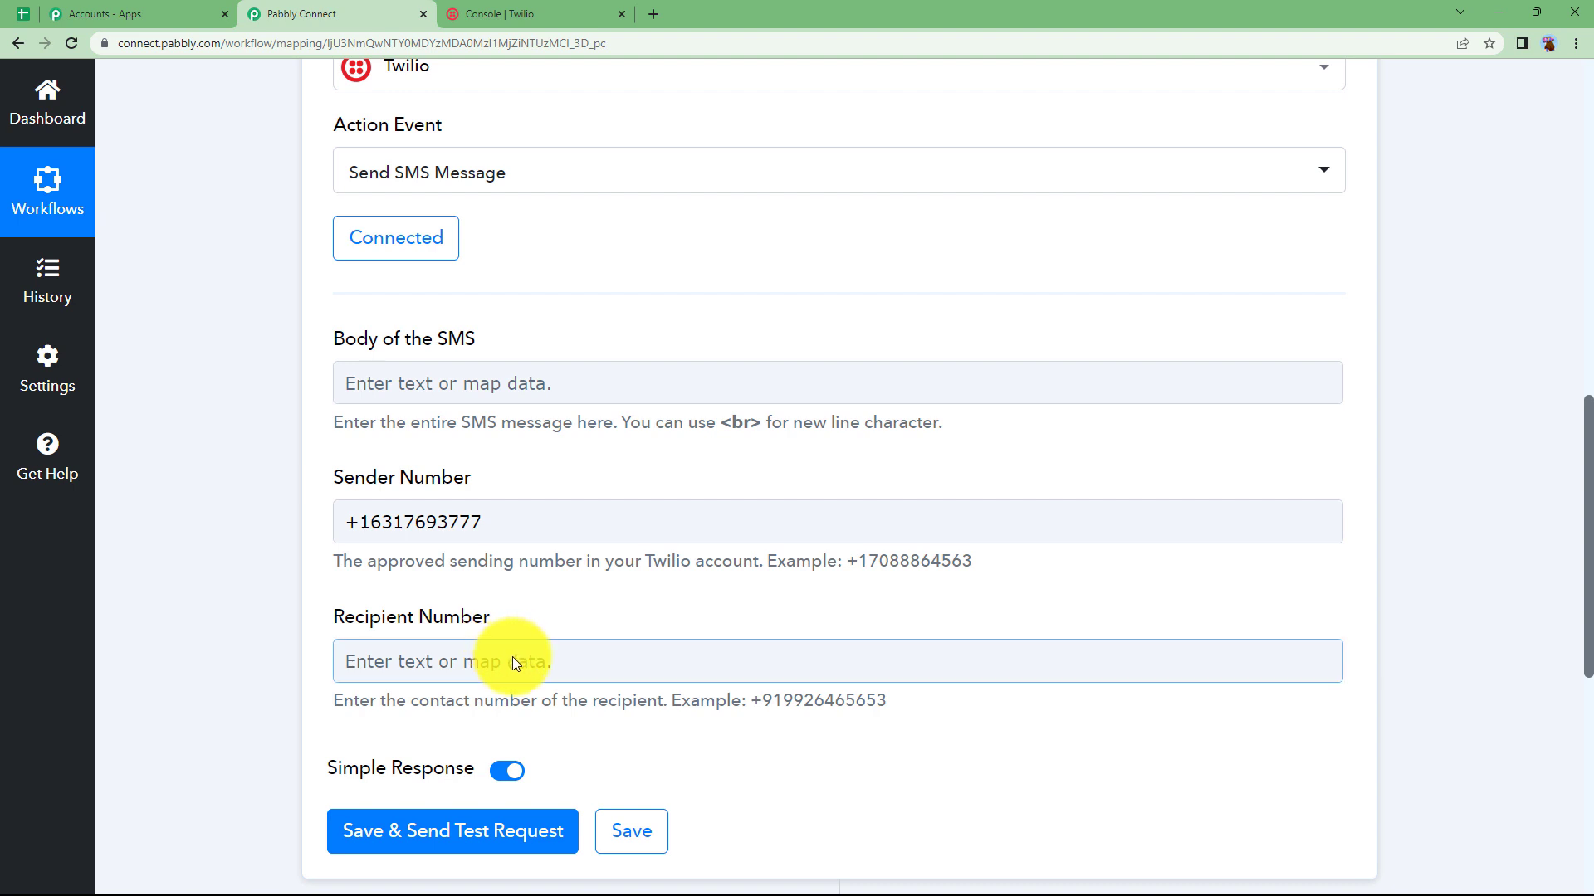
pyautogui.click(441, 666)
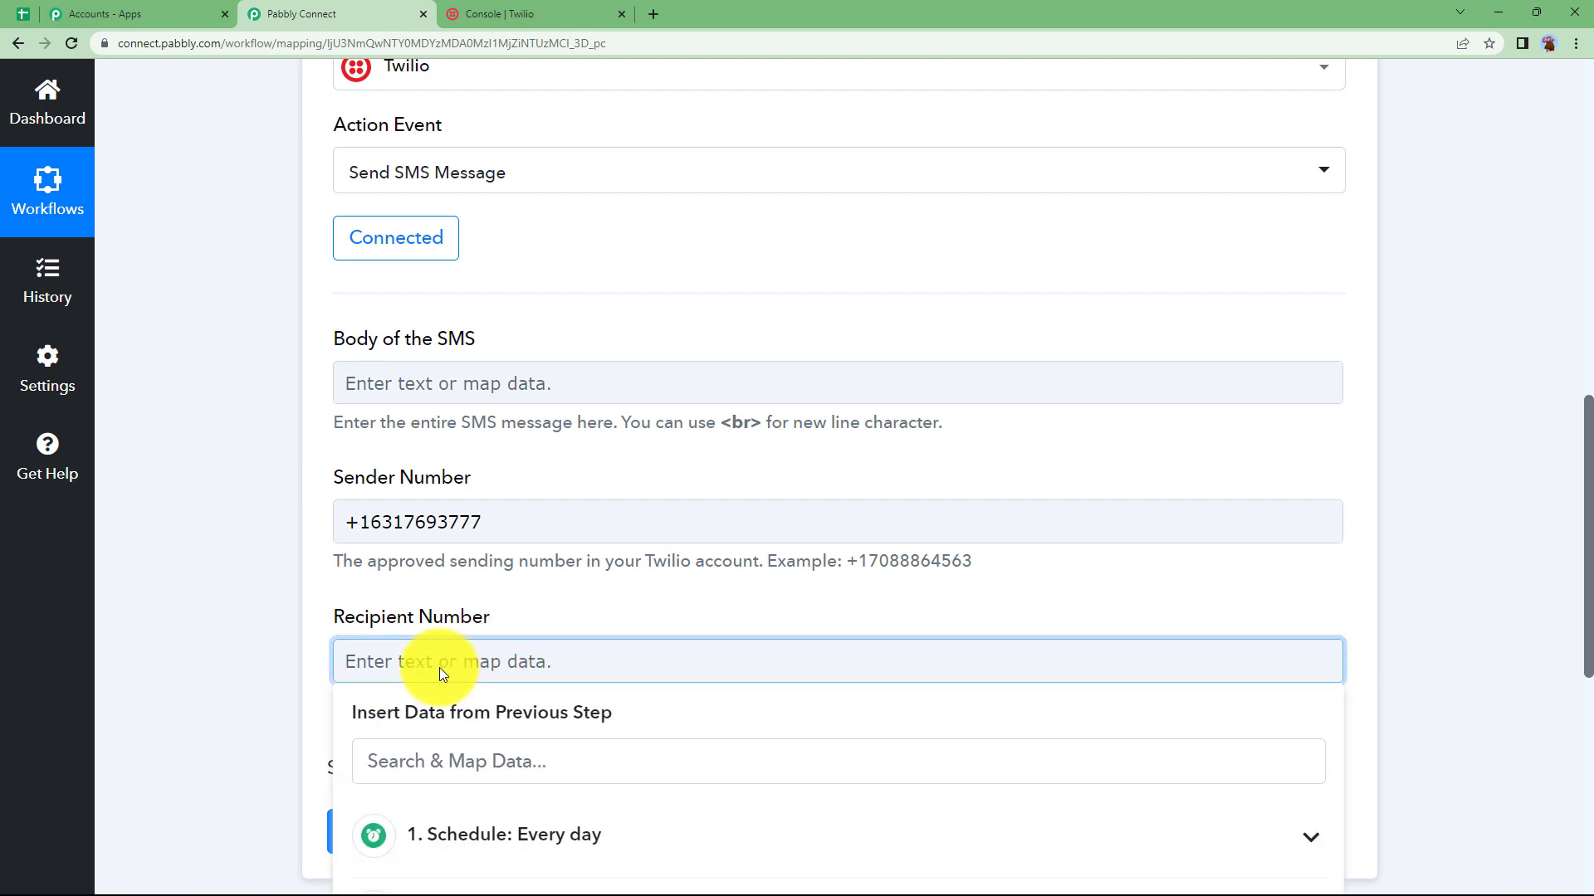
pyautogui.click(302, 693)
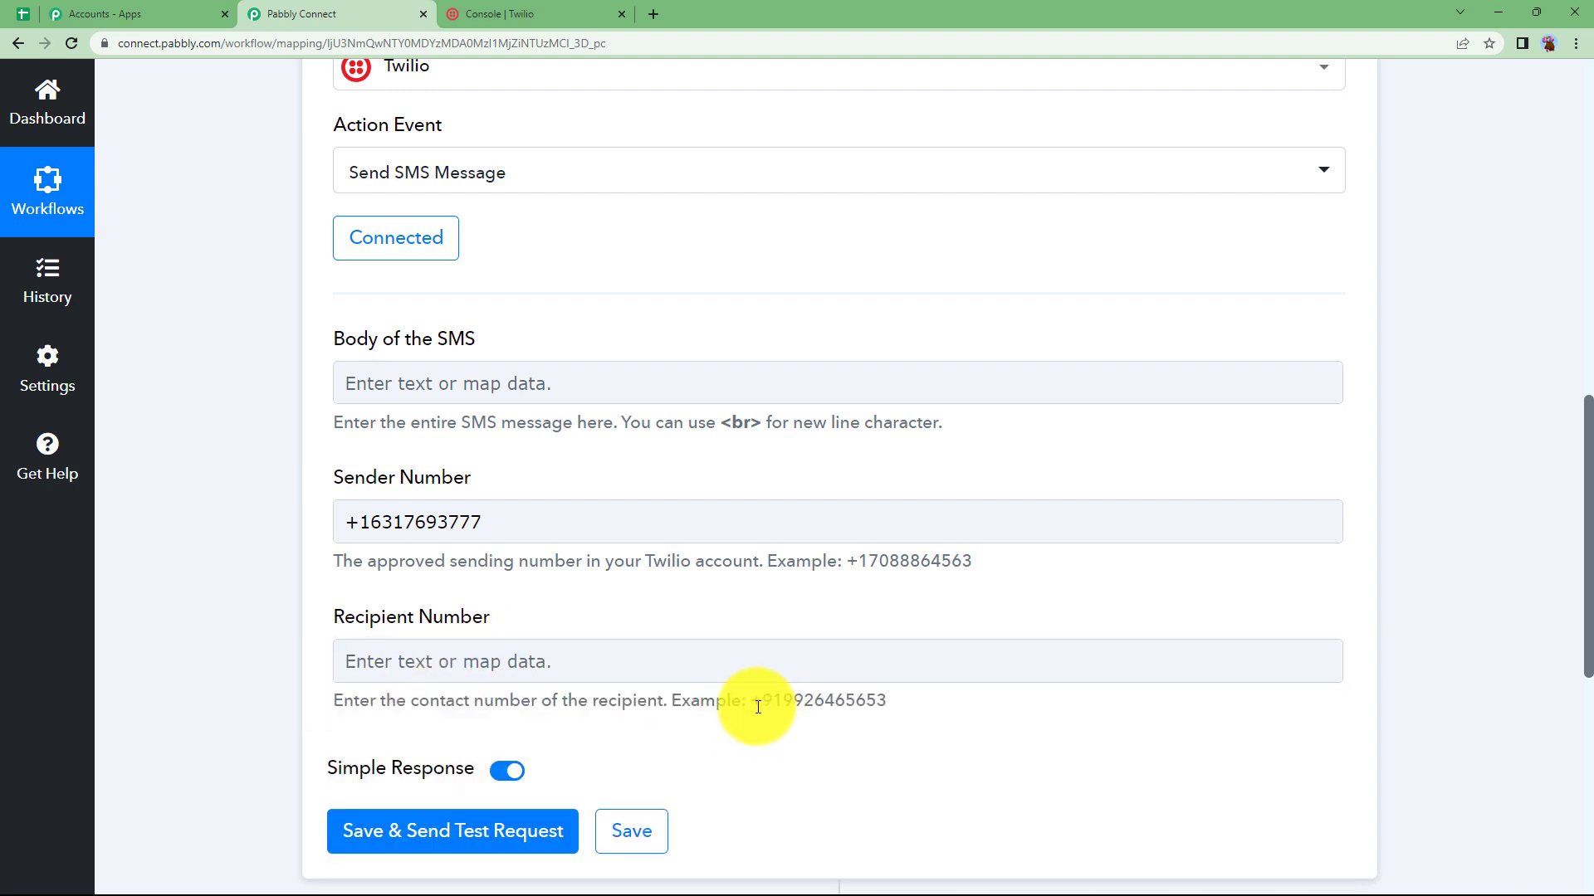
pyautogui.moveTo(753, 703); pyautogui.dragTo(781, 702)
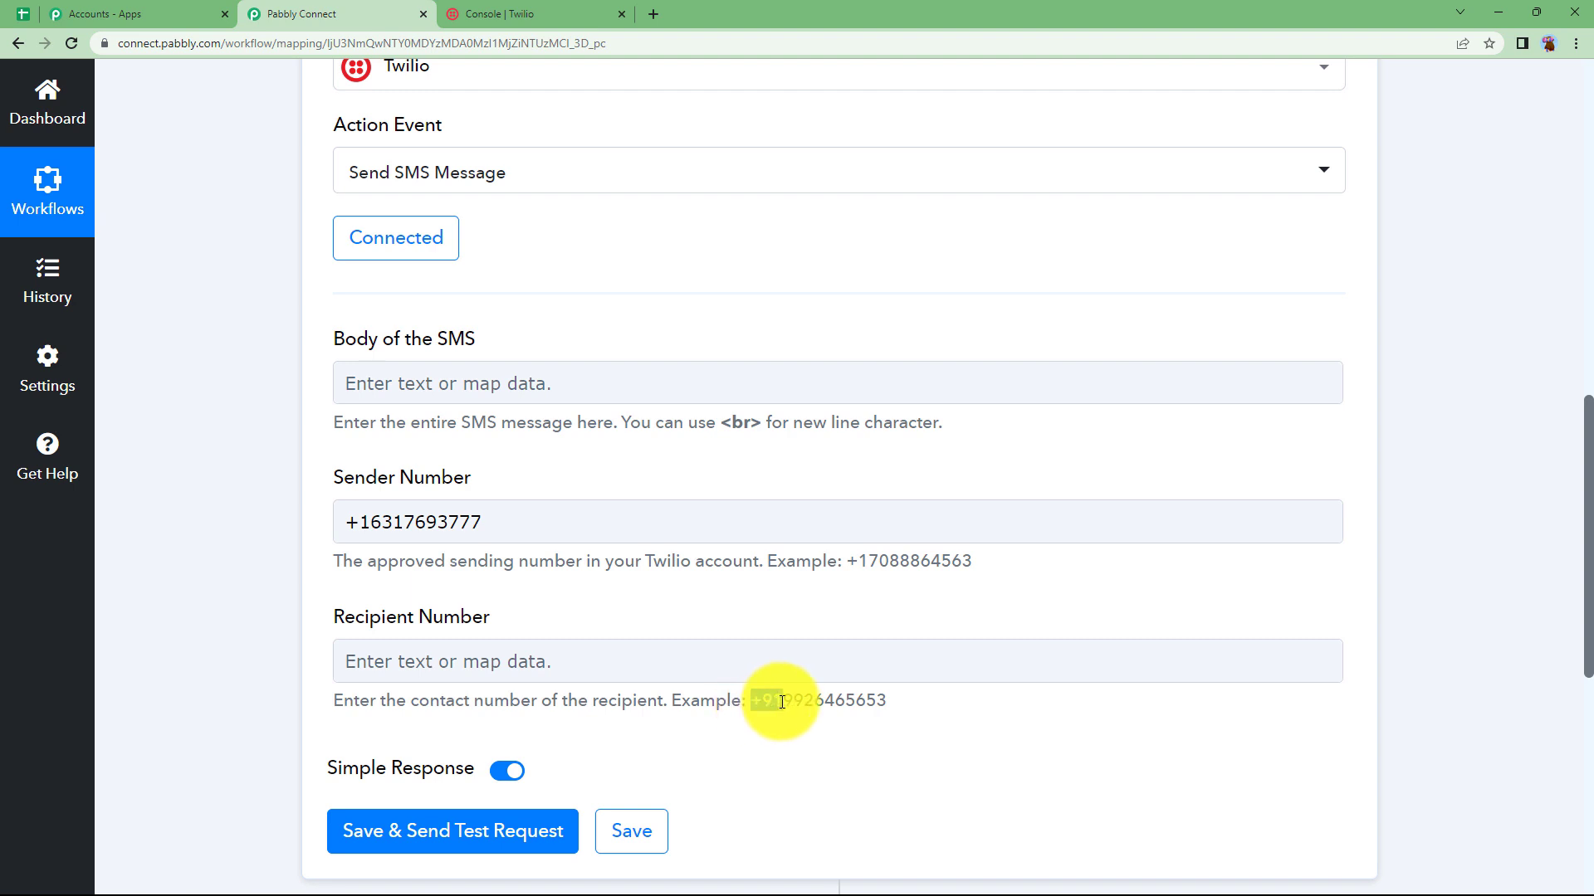
pyautogui.click(441, 662)
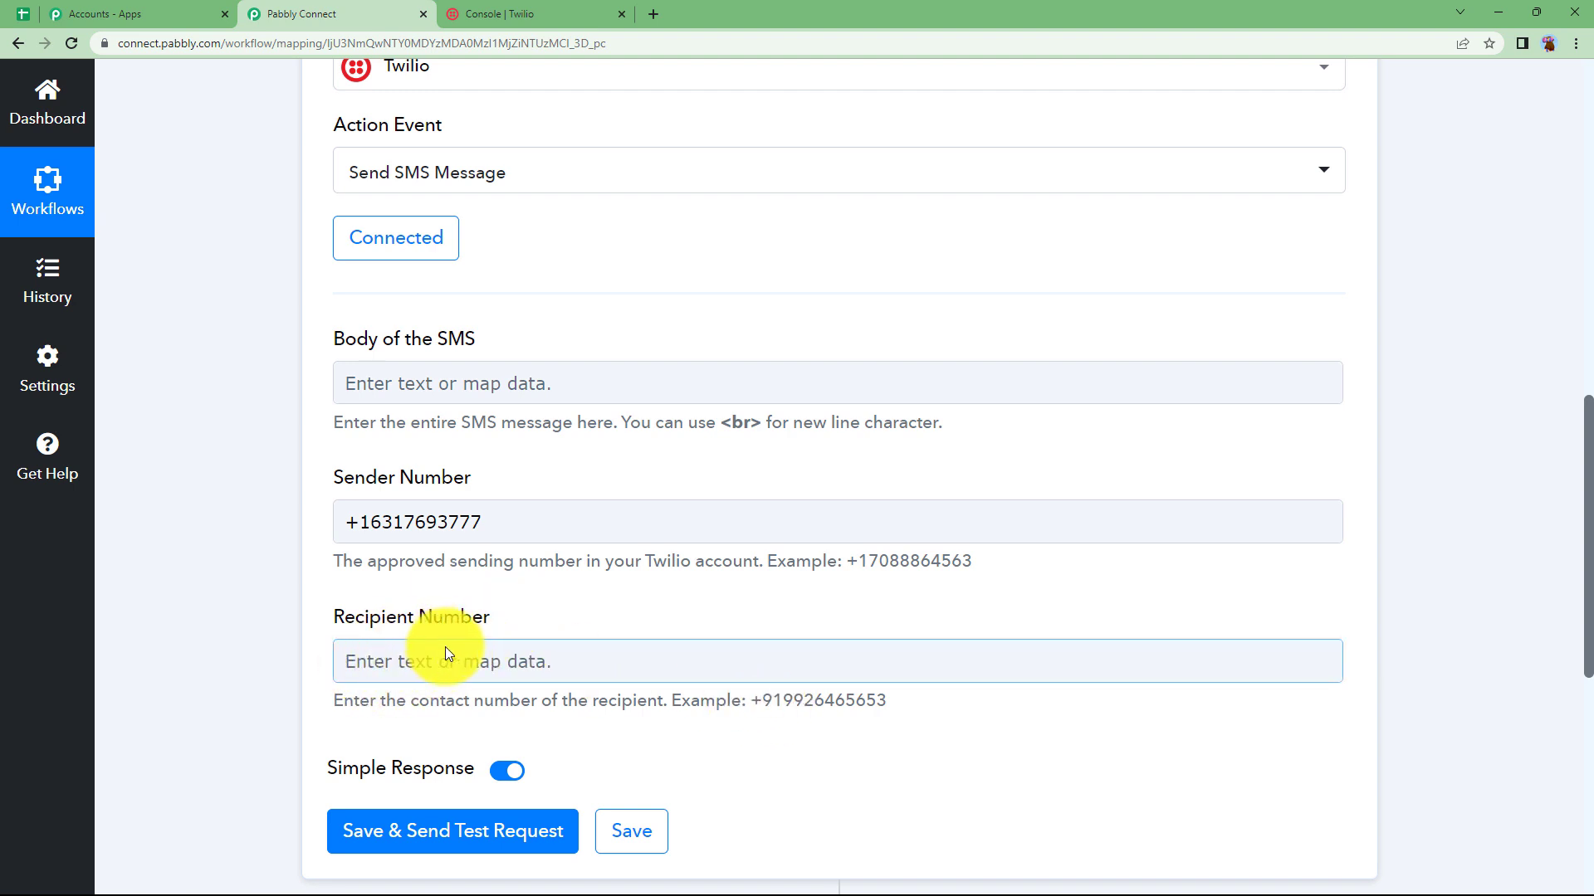
pyautogui.click(405, 337)
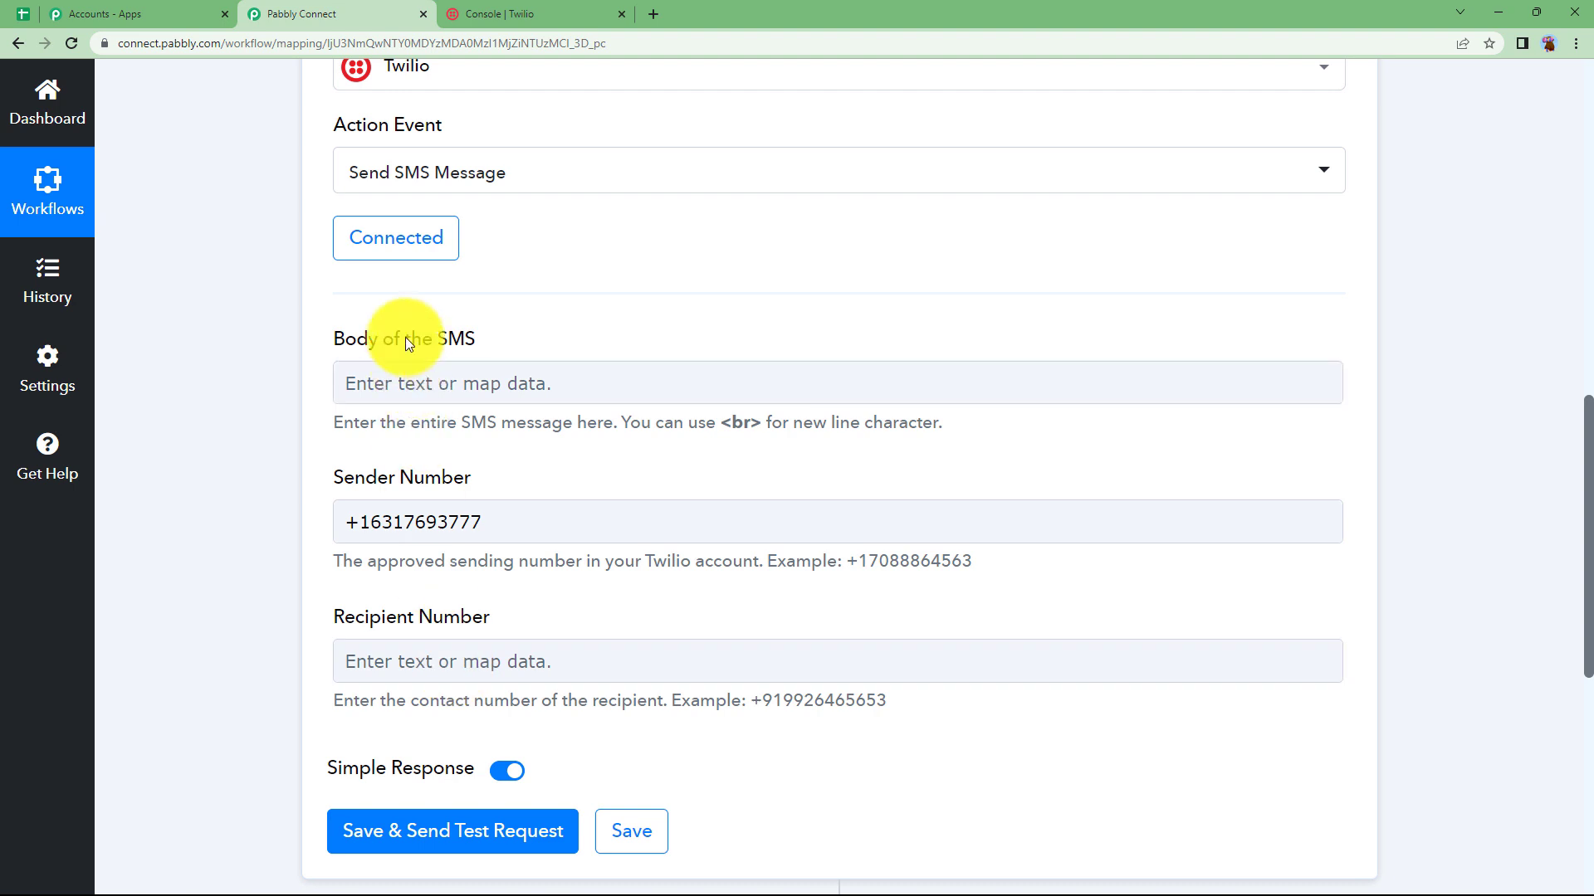
# Start the SMS body with 'Weather Details:' and the mapped forecast date
pyautogui.click(472, 388)
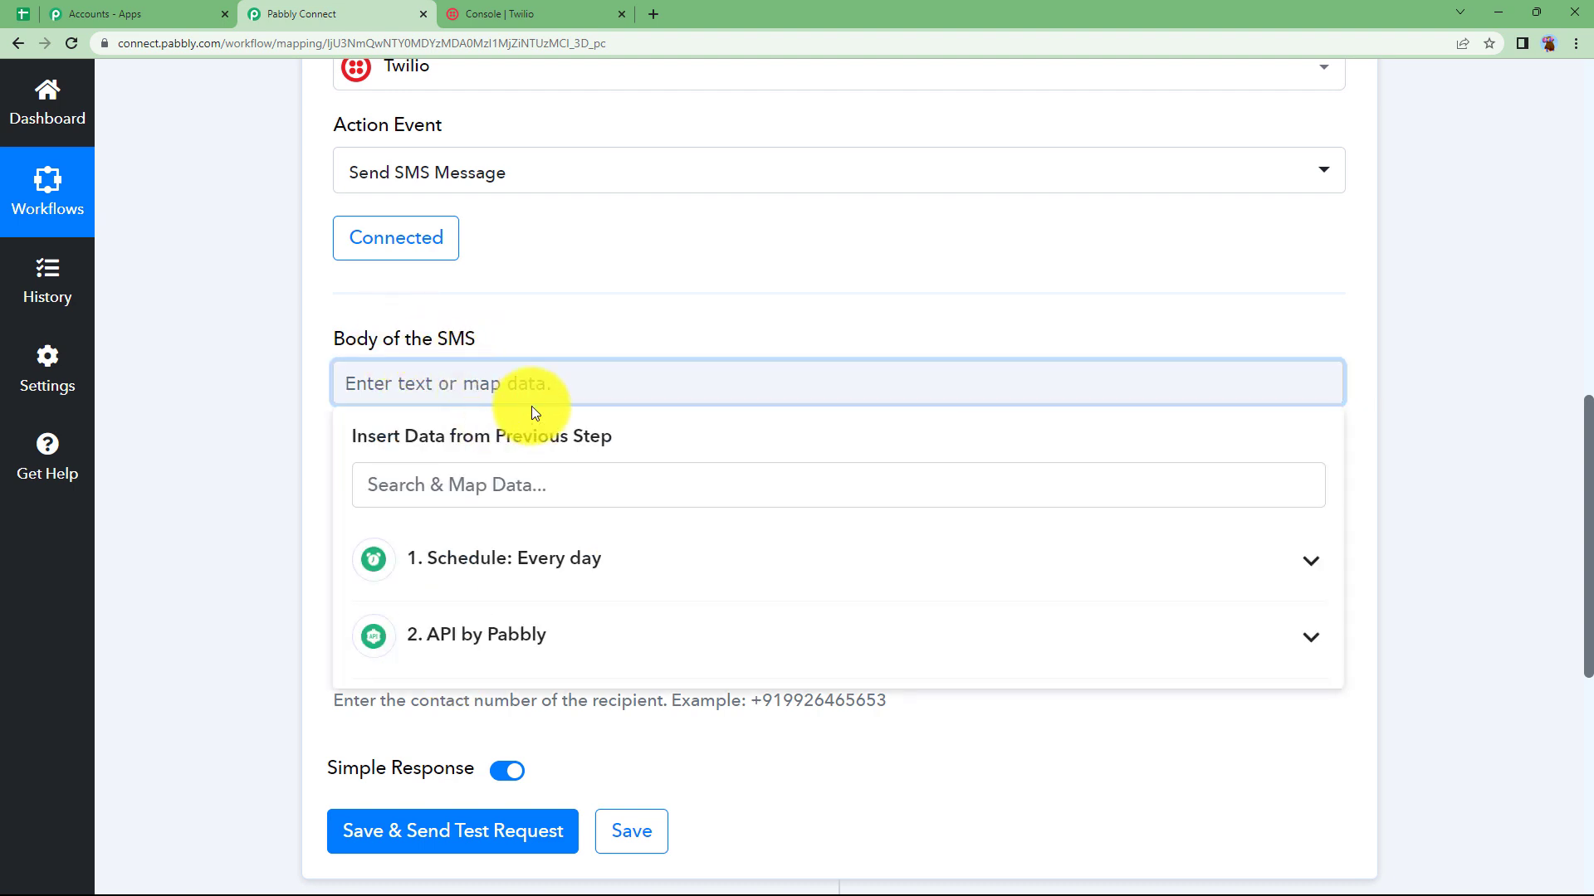
pyautogui.write('Weather Details:')
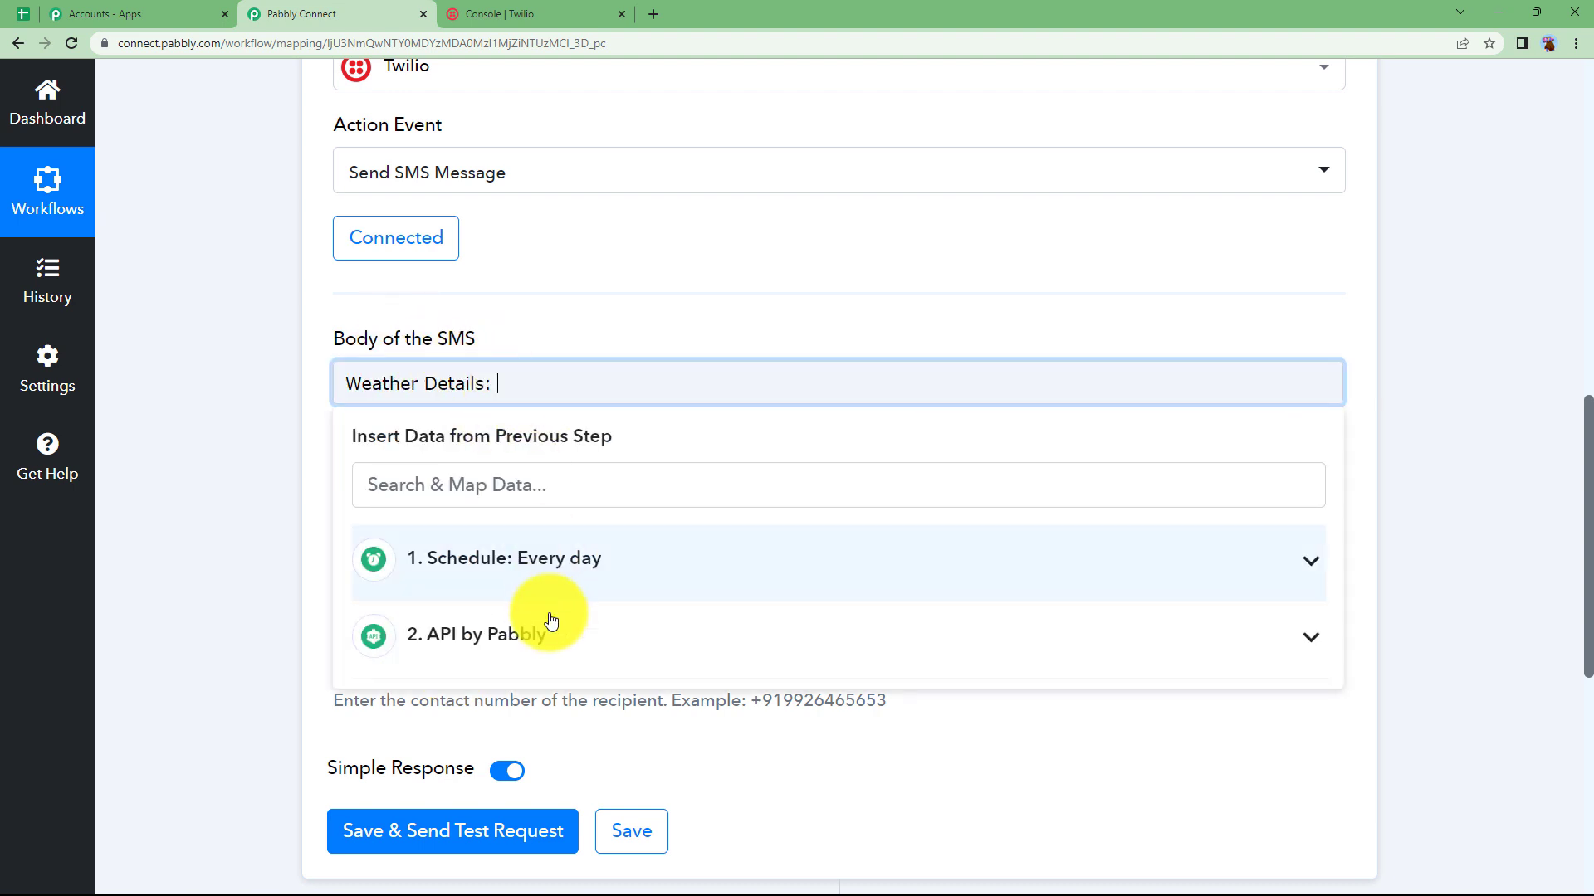
pyautogui.click(550, 631)
pyautogui.scroll(-5, 491, 790)
pyautogui.click(534, 469)
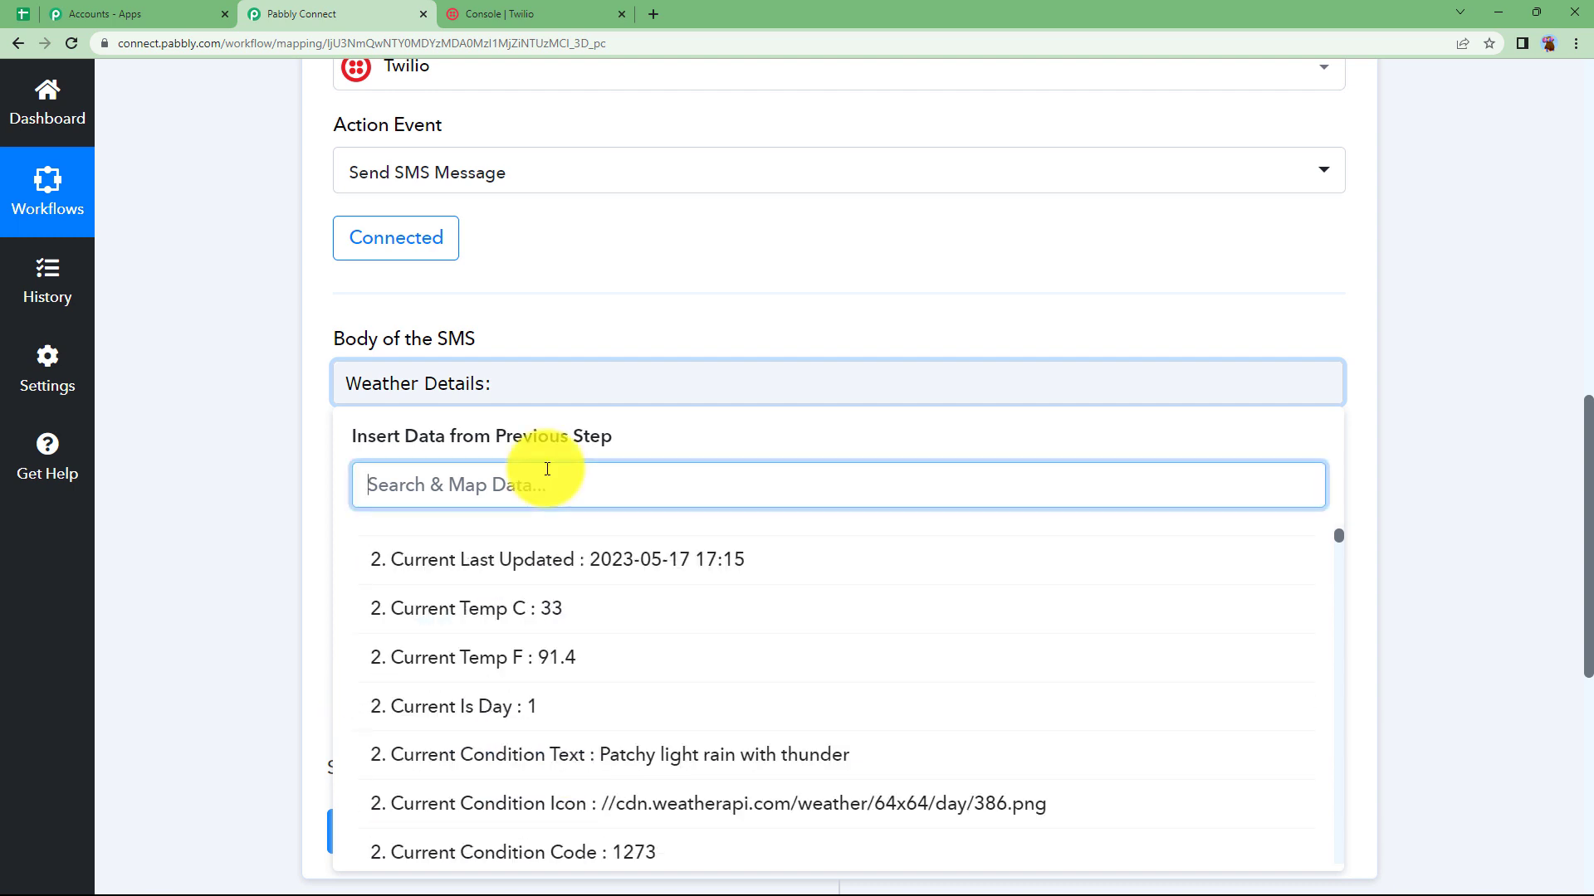
pyautogui.write('date')
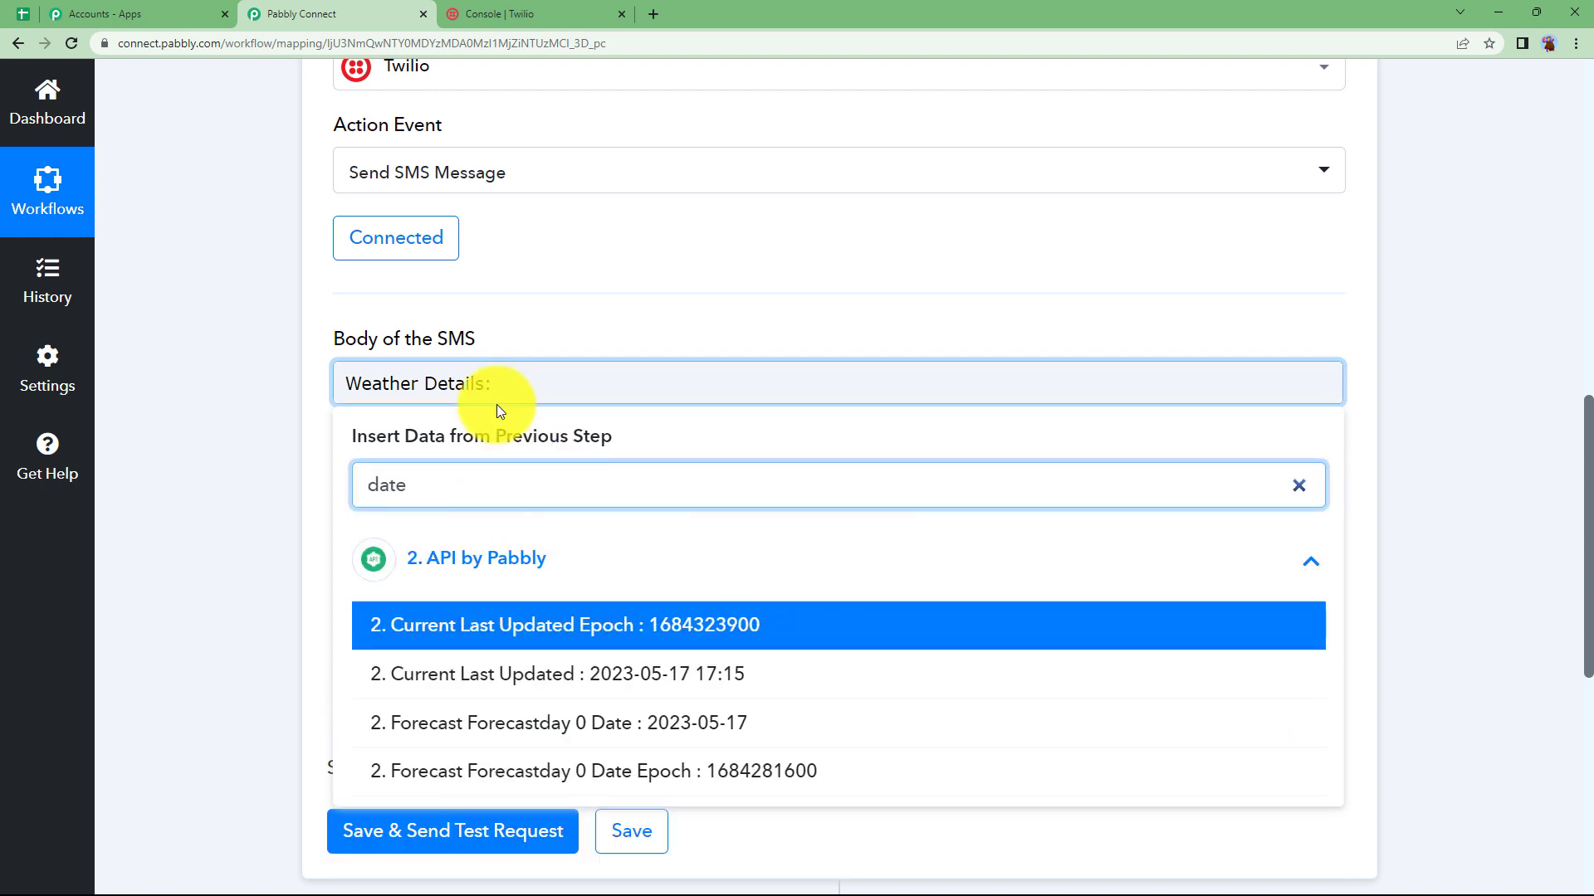
pyautogui.click(660, 723)
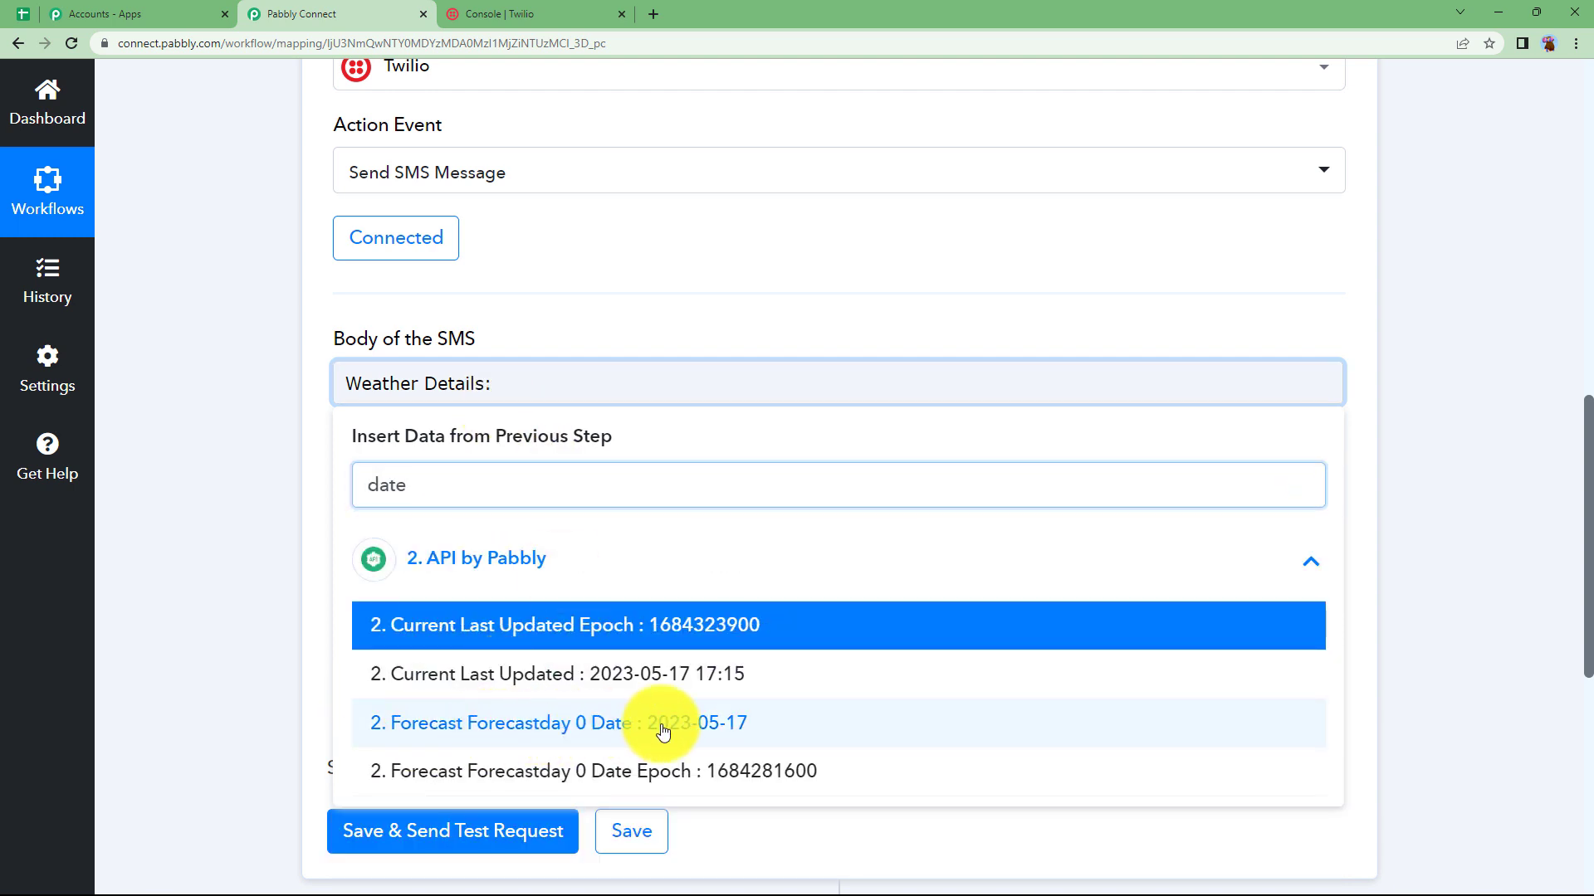
pyautogui.press('Return')
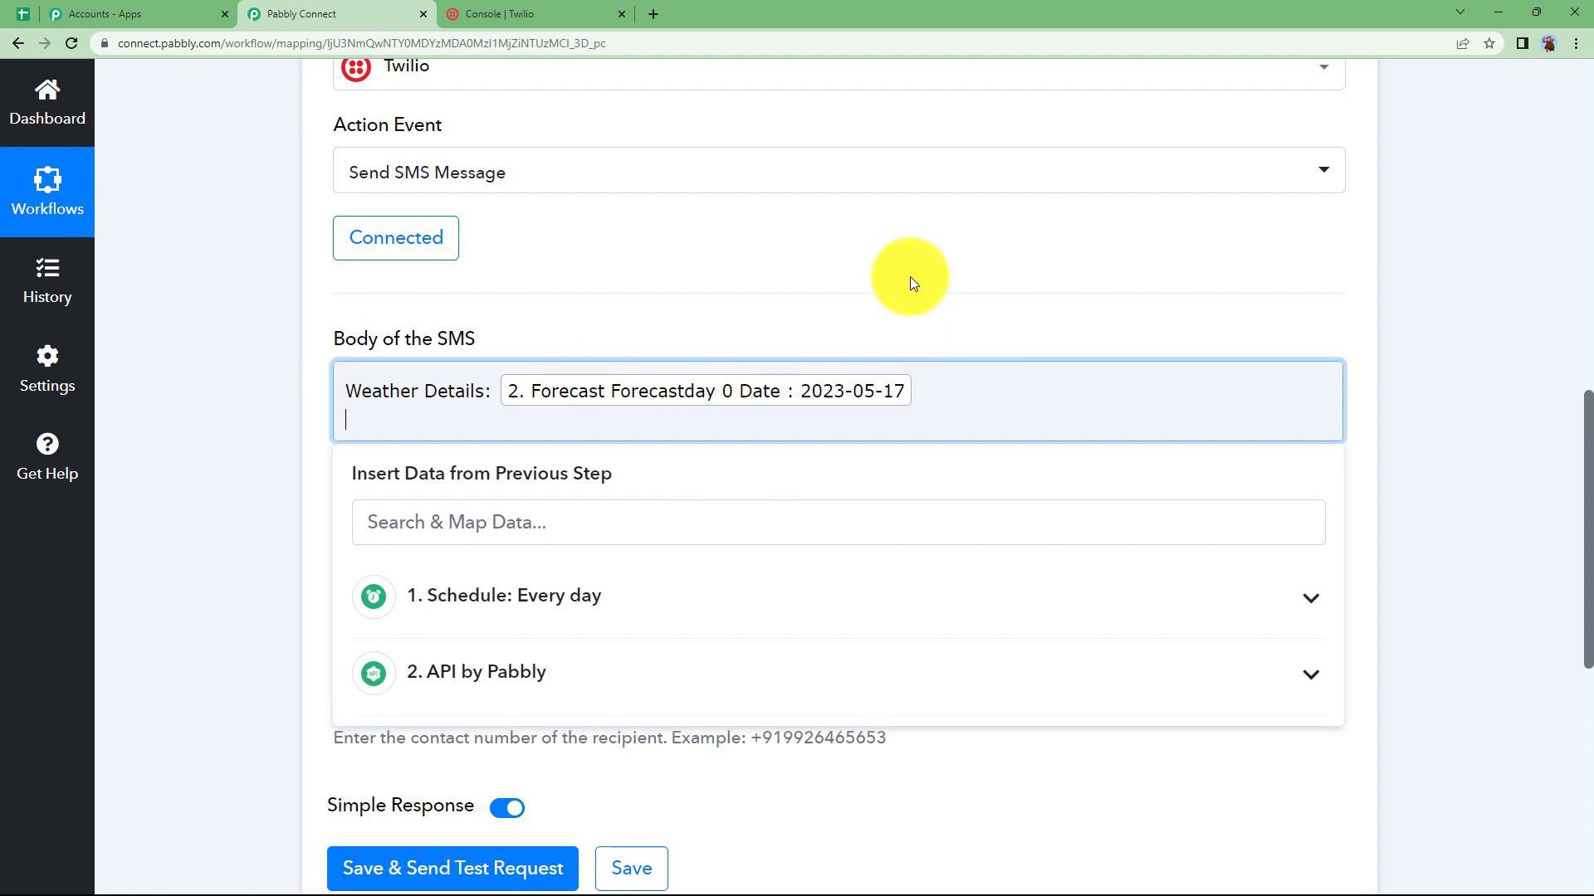
# Add a 'Temp:' line with the mapped current temperature followed by 'C'
pyautogui.write('Temp:')
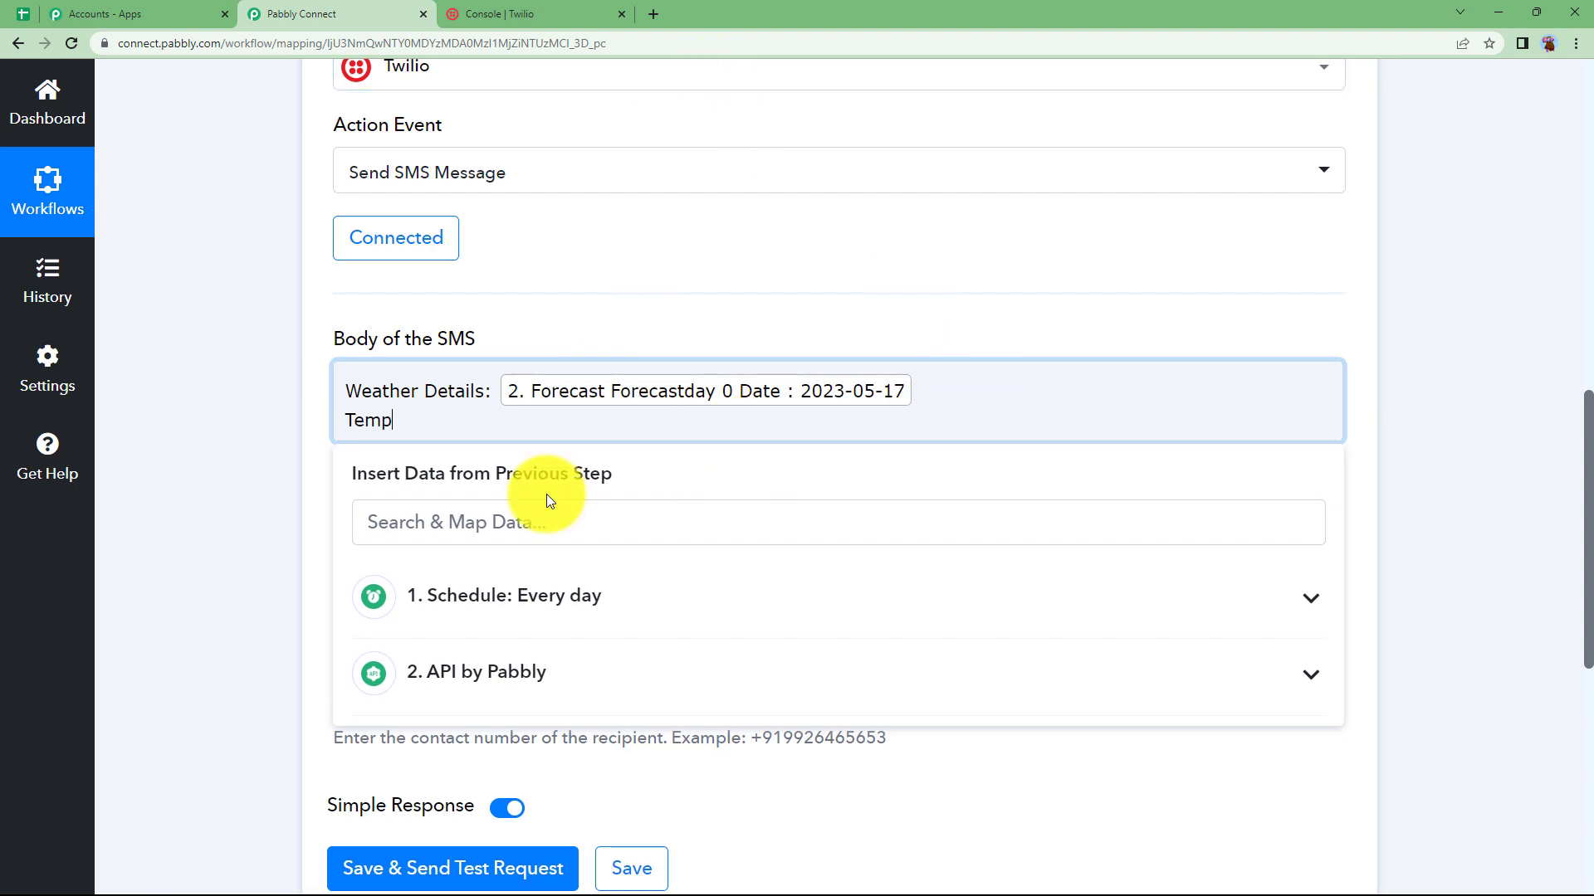
pyautogui.click(564, 677)
pyautogui.scroll(-2, 598, 696)
pyautogui.scroll(1, 527, 648)
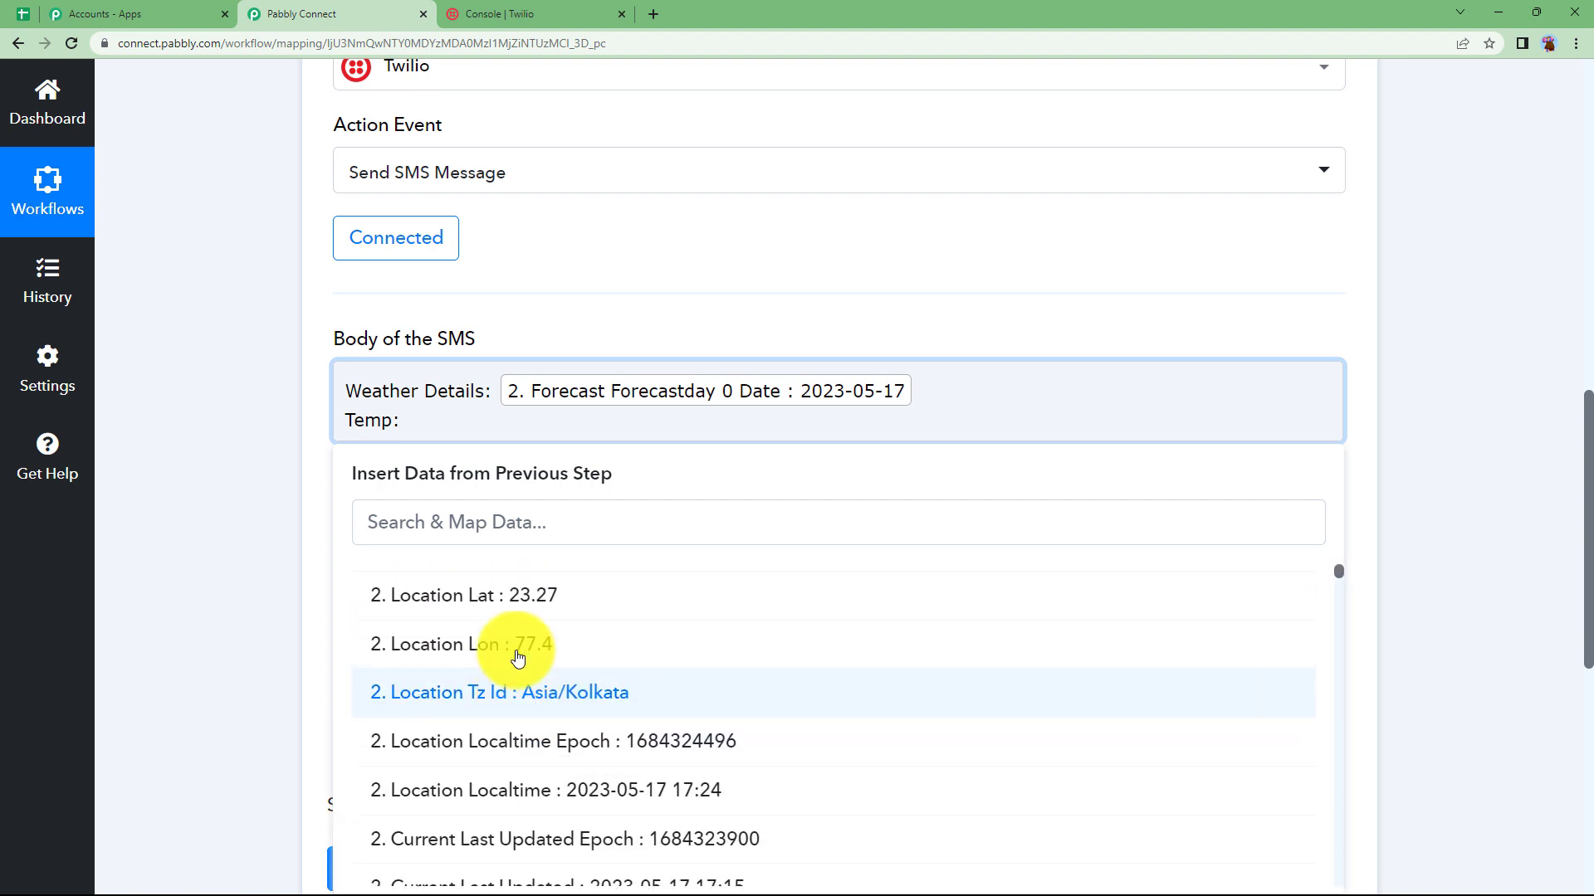
pyautogui.scroll(-3, 559, 695)
pyautogui.click(570, 652)
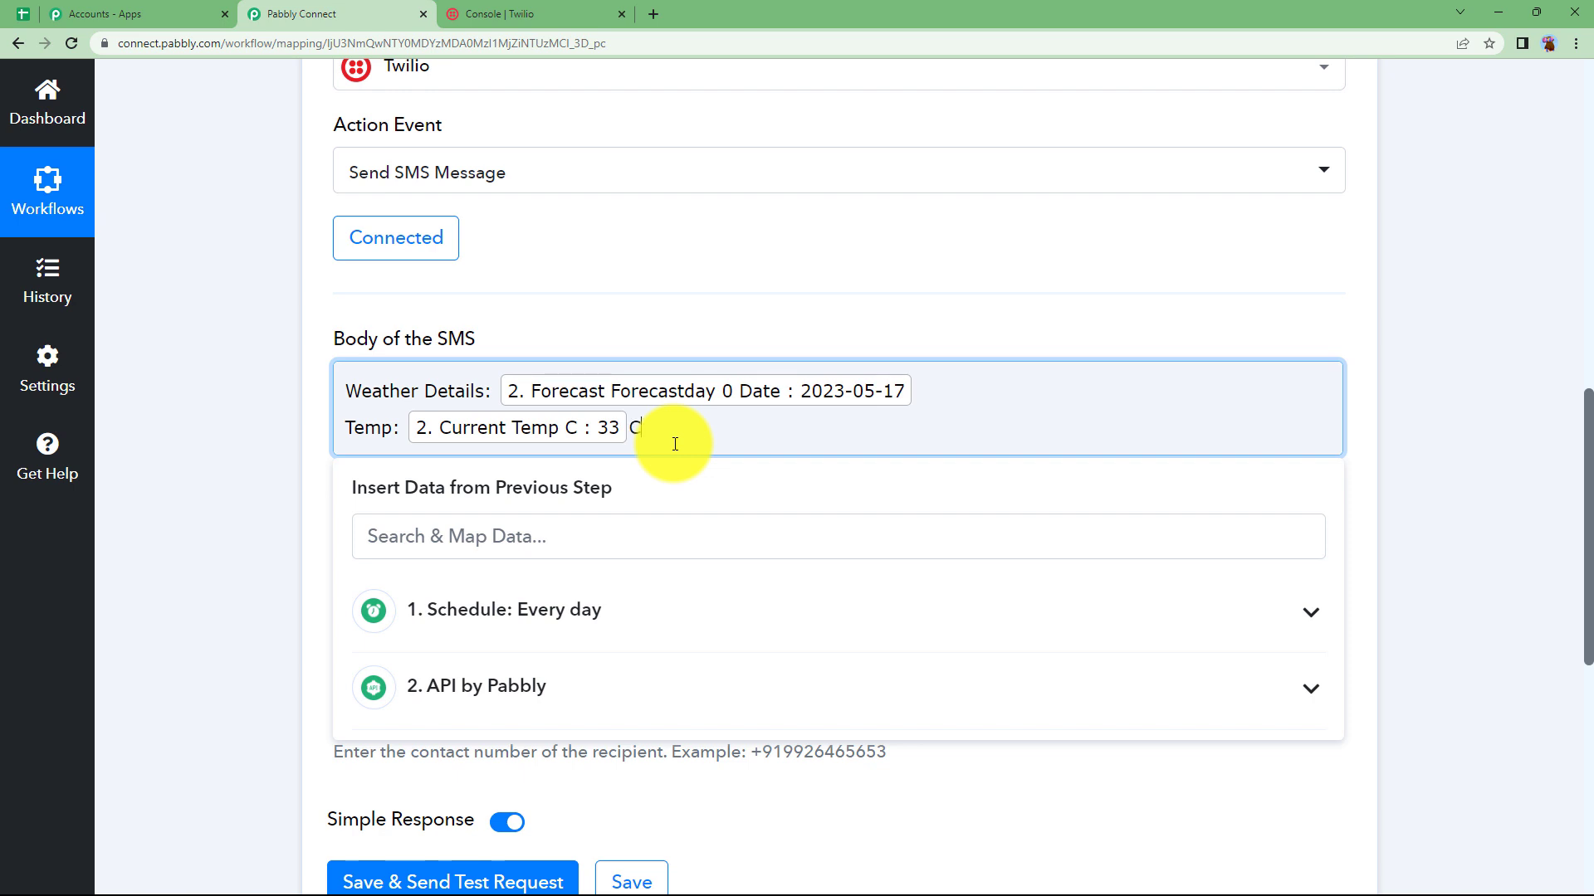
pyautogui.write('C')
pyautogui.press('Return')
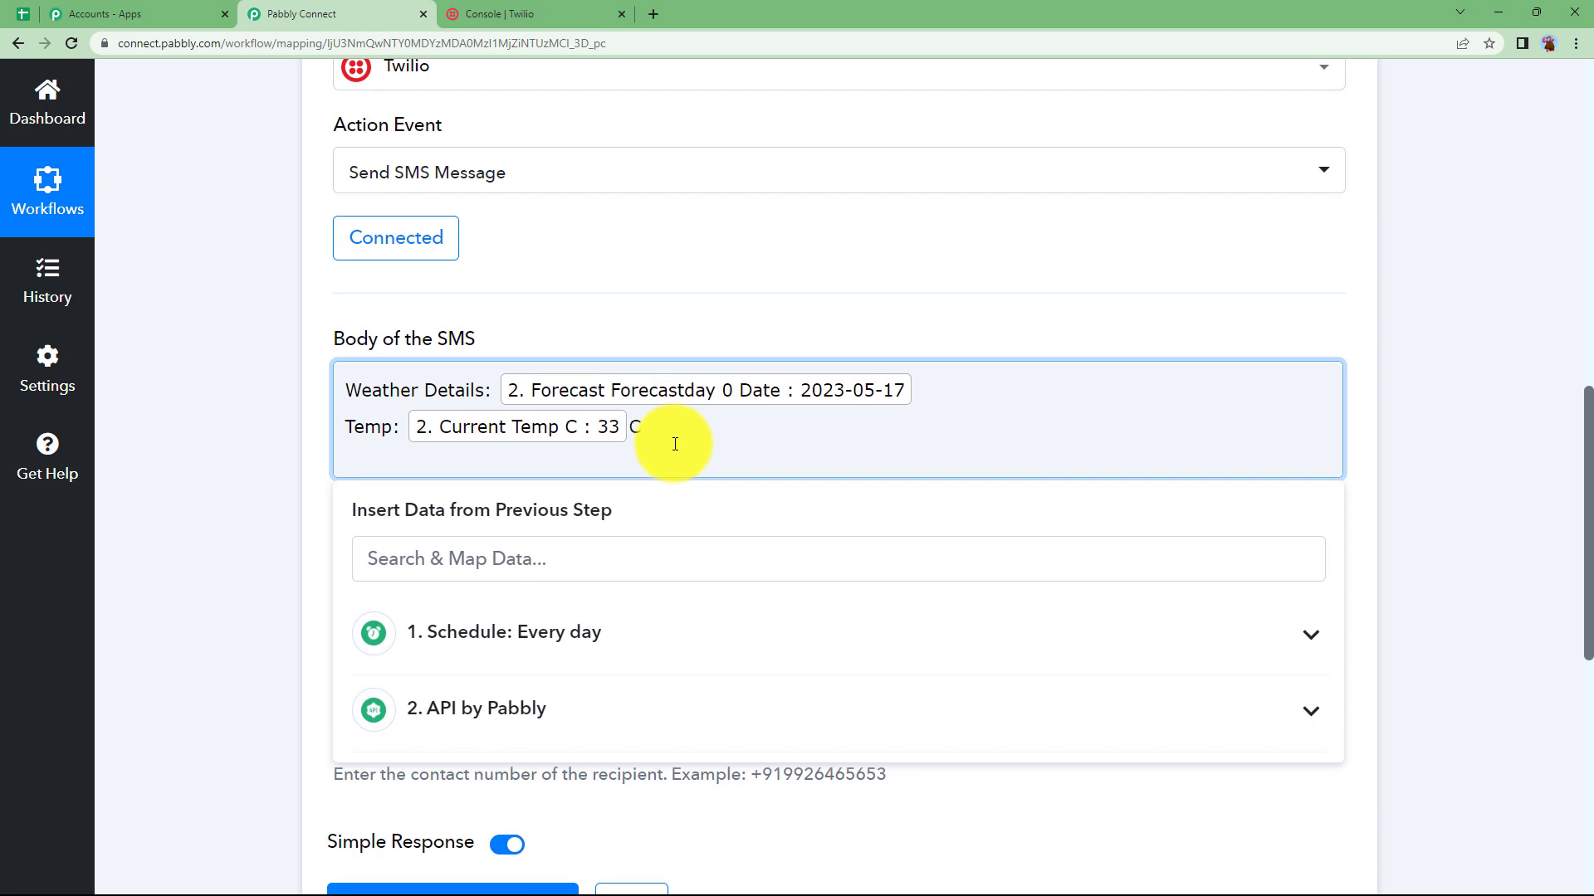
# Add 'Type of weather:' with the condition text, and a Location line mapping the region
pyautogui.write('Type of weather:')
pyautogui.click(597, 708)
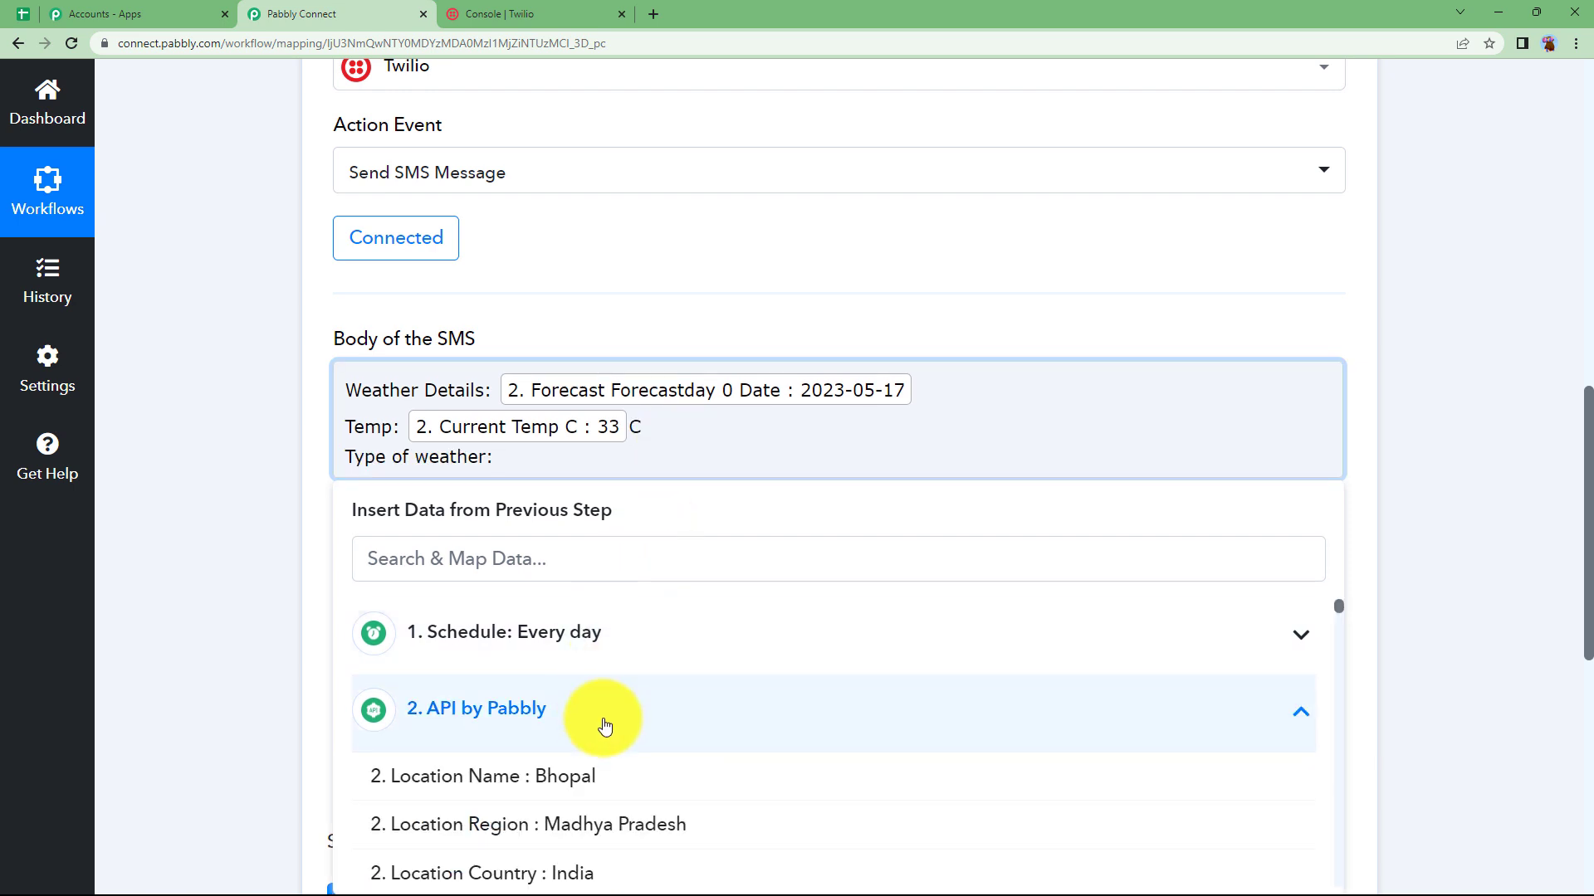
pyautogui.scroll(-3, 606, 730)
pyautogui.scroll(-5, 606, 731)
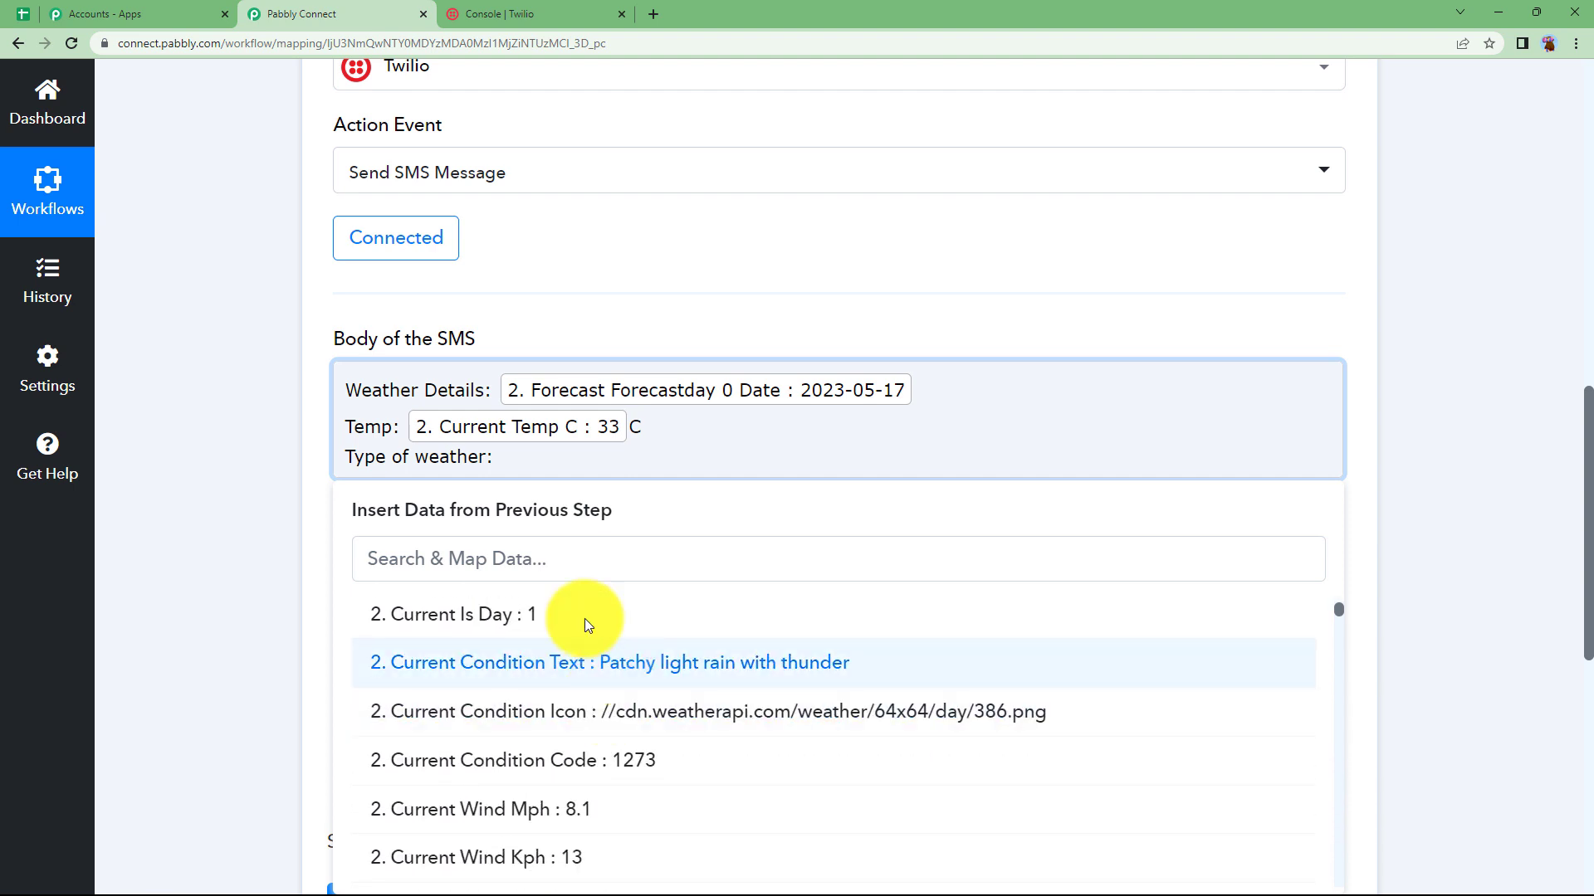
pyautogui.press('Return')
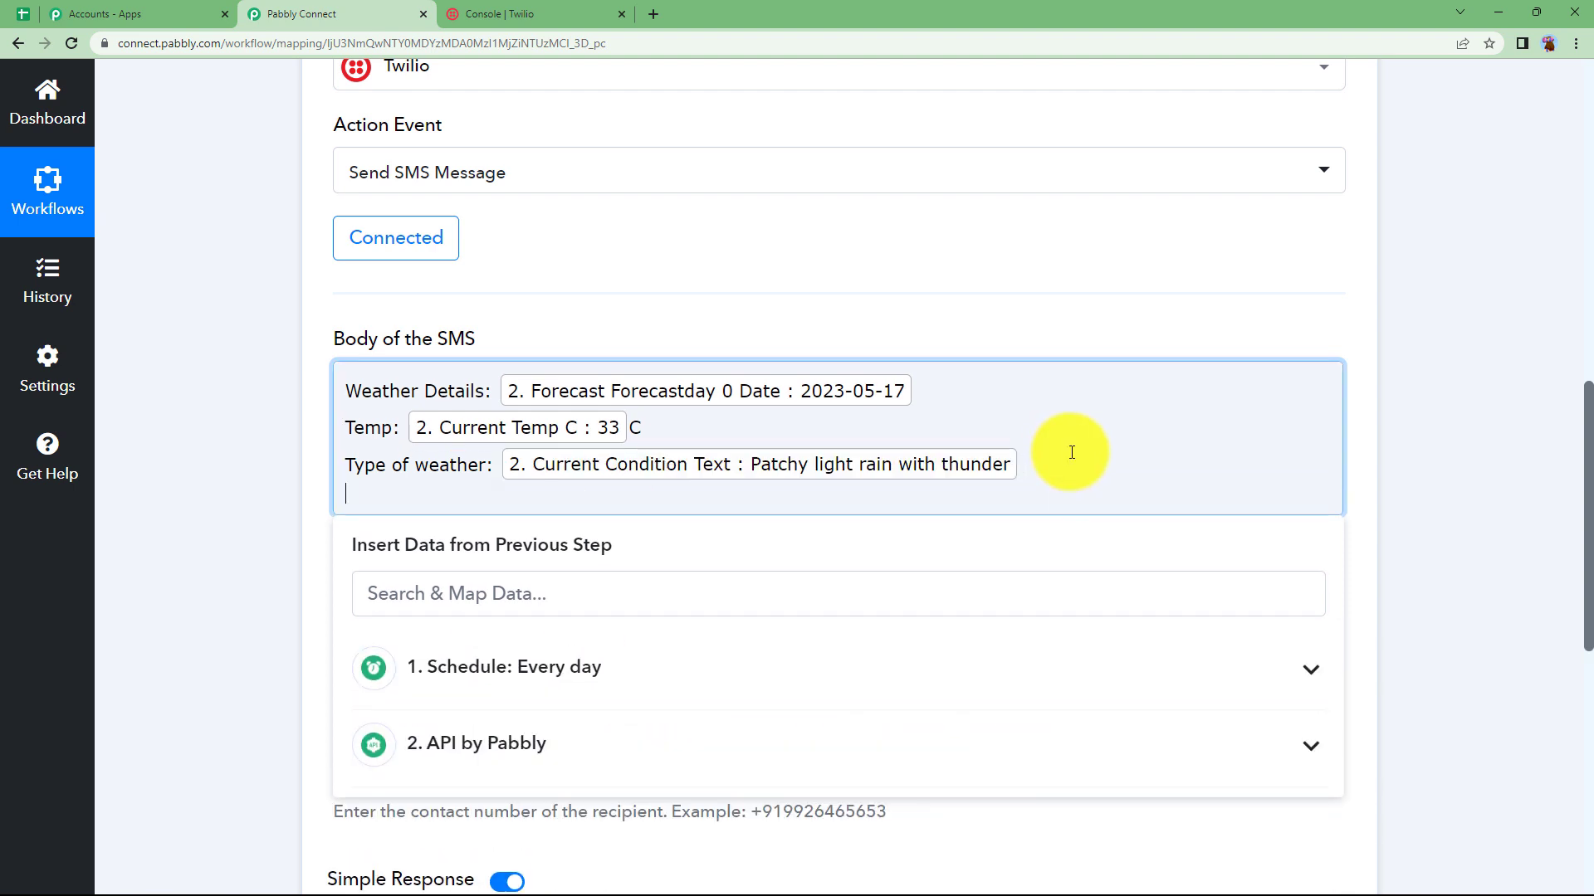
pyautogui.click(381, 501)
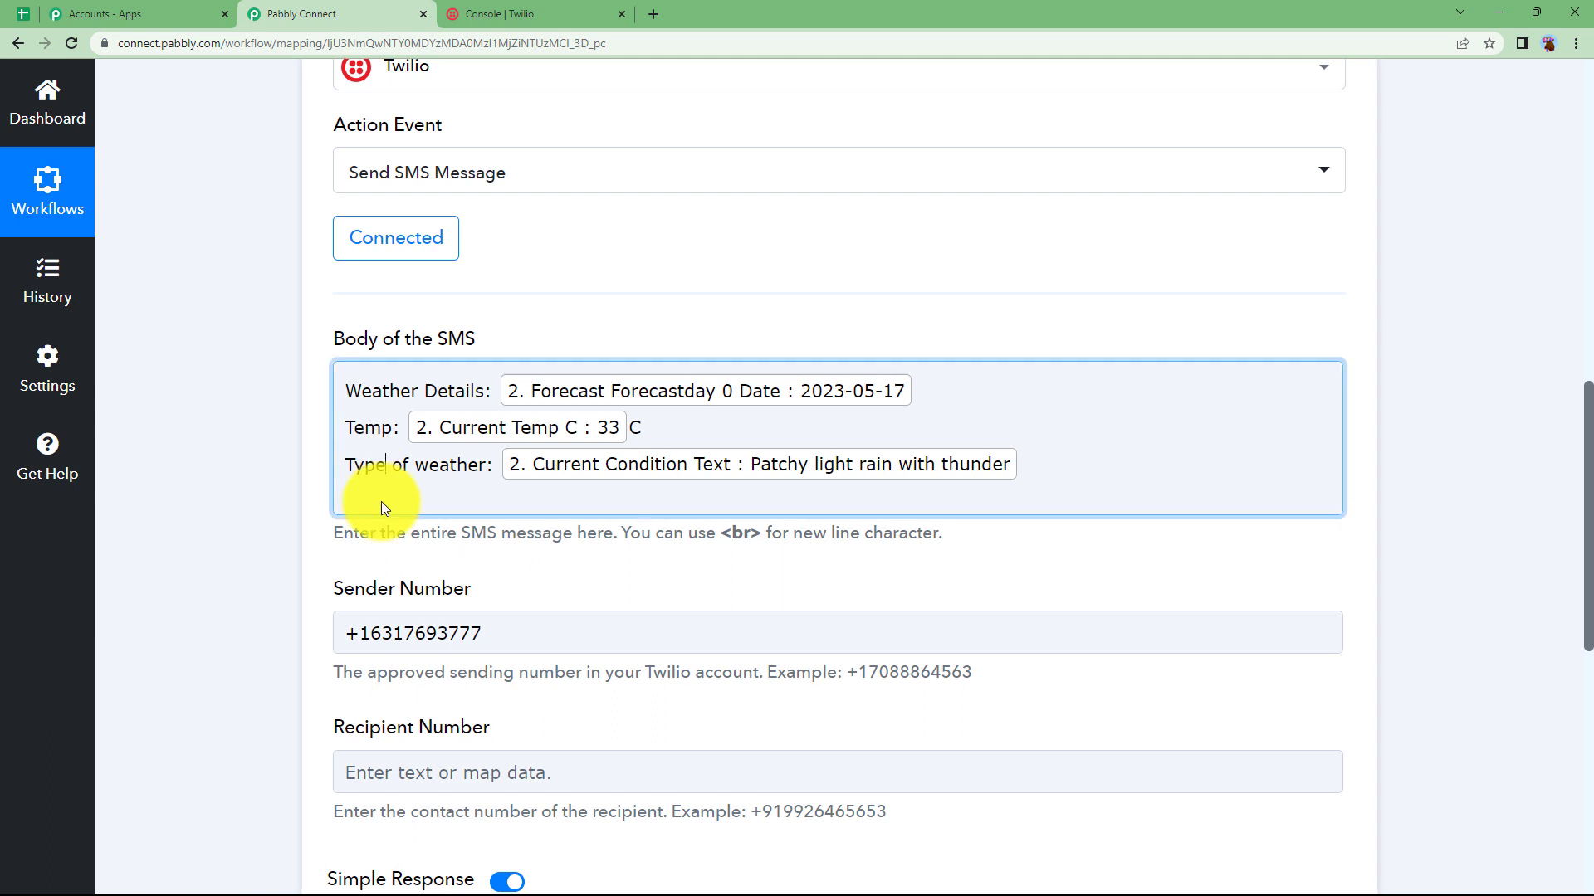
pyautogui.press('Return')
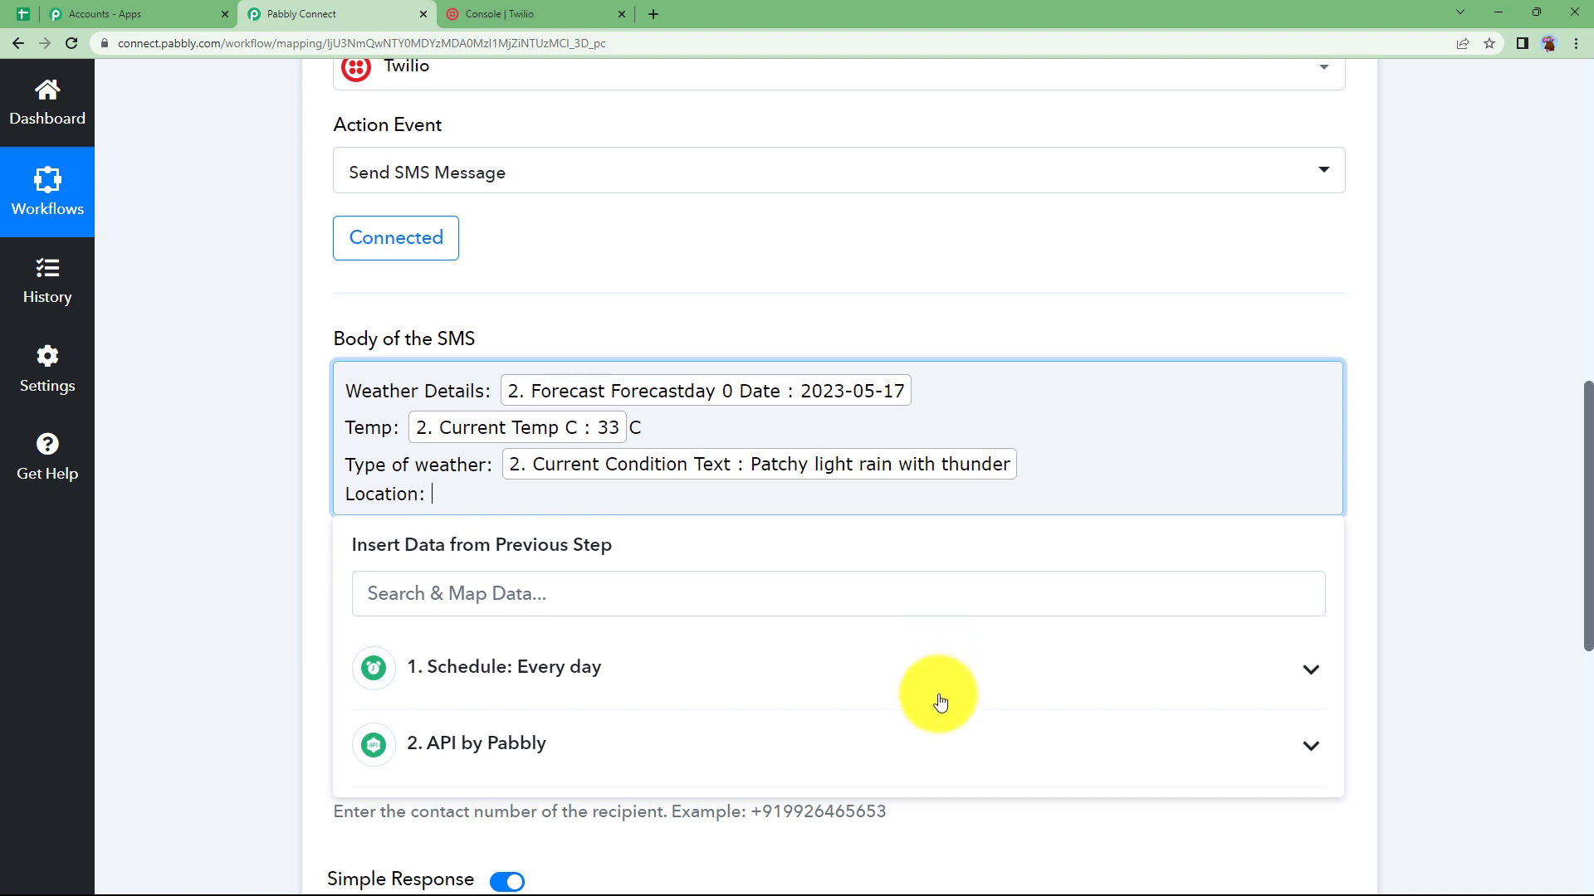
pyautogui.click(498, 772)
pyautogui.click(490, 776)
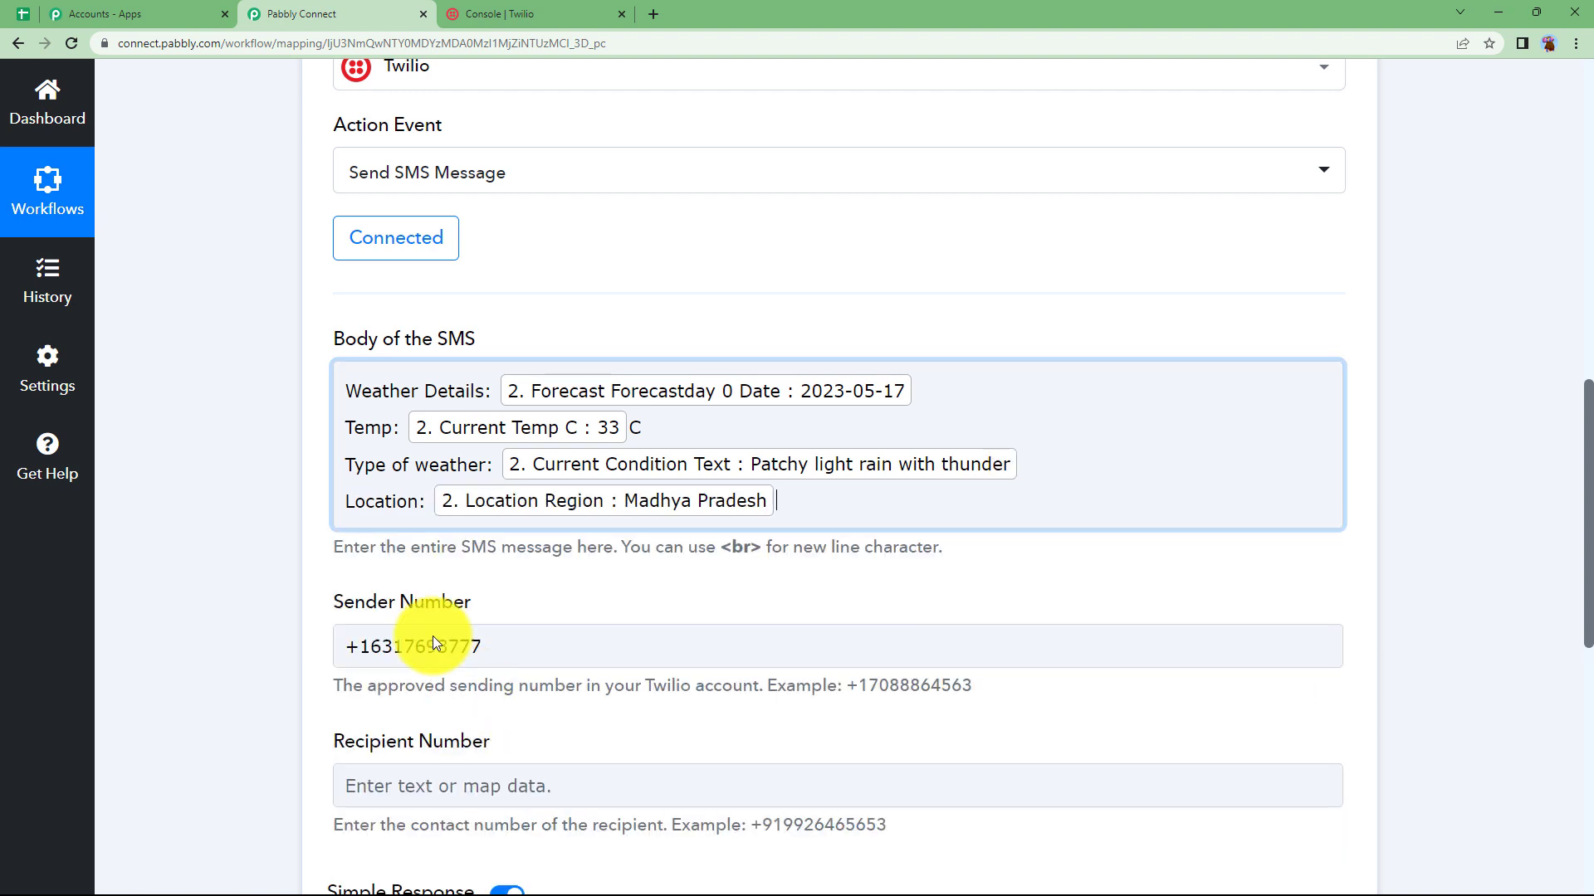
pyautogui.click(349, 390)
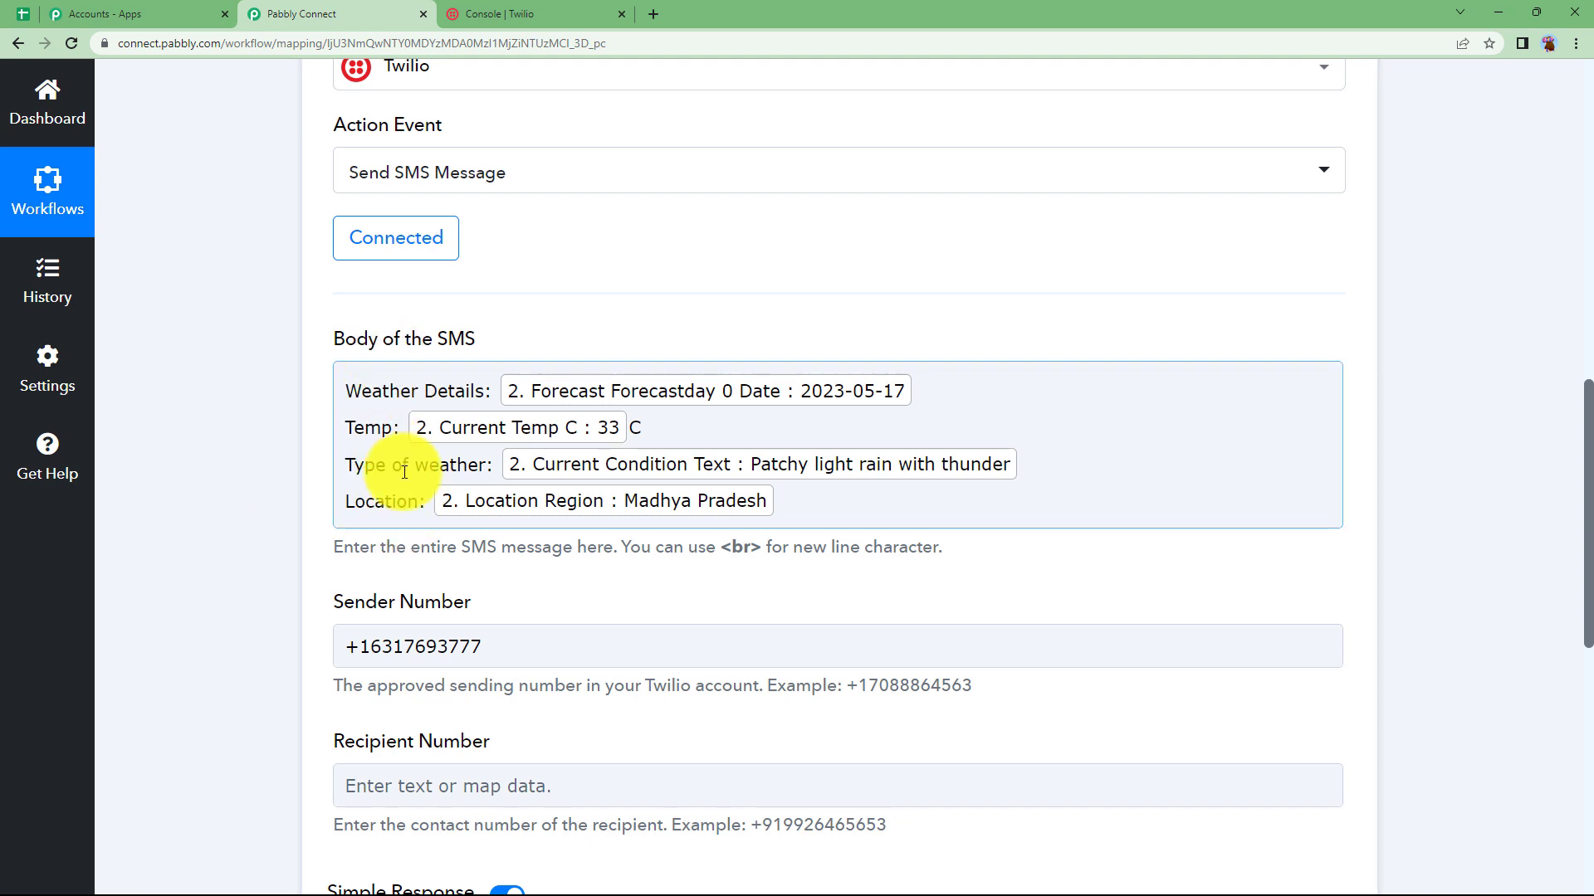
# Enter the recipient's +91 phone number, send a test SMS, and read the weather message response
pyautogui.scroll(-3, 312, 540)
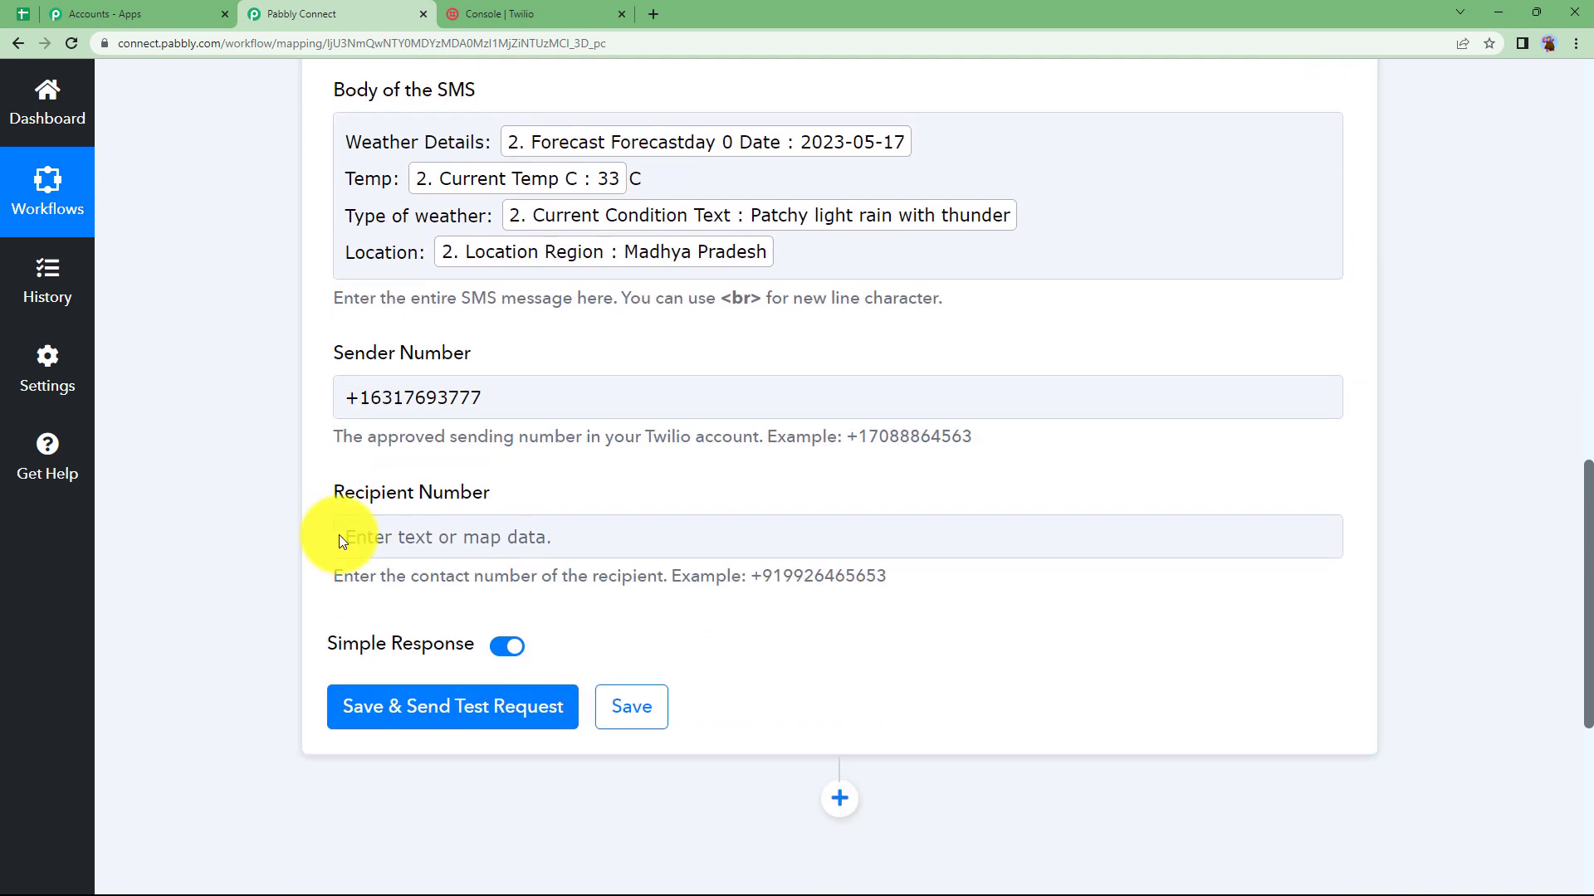
pyautogui.click(392, 545)
pyautogui.write('+91')
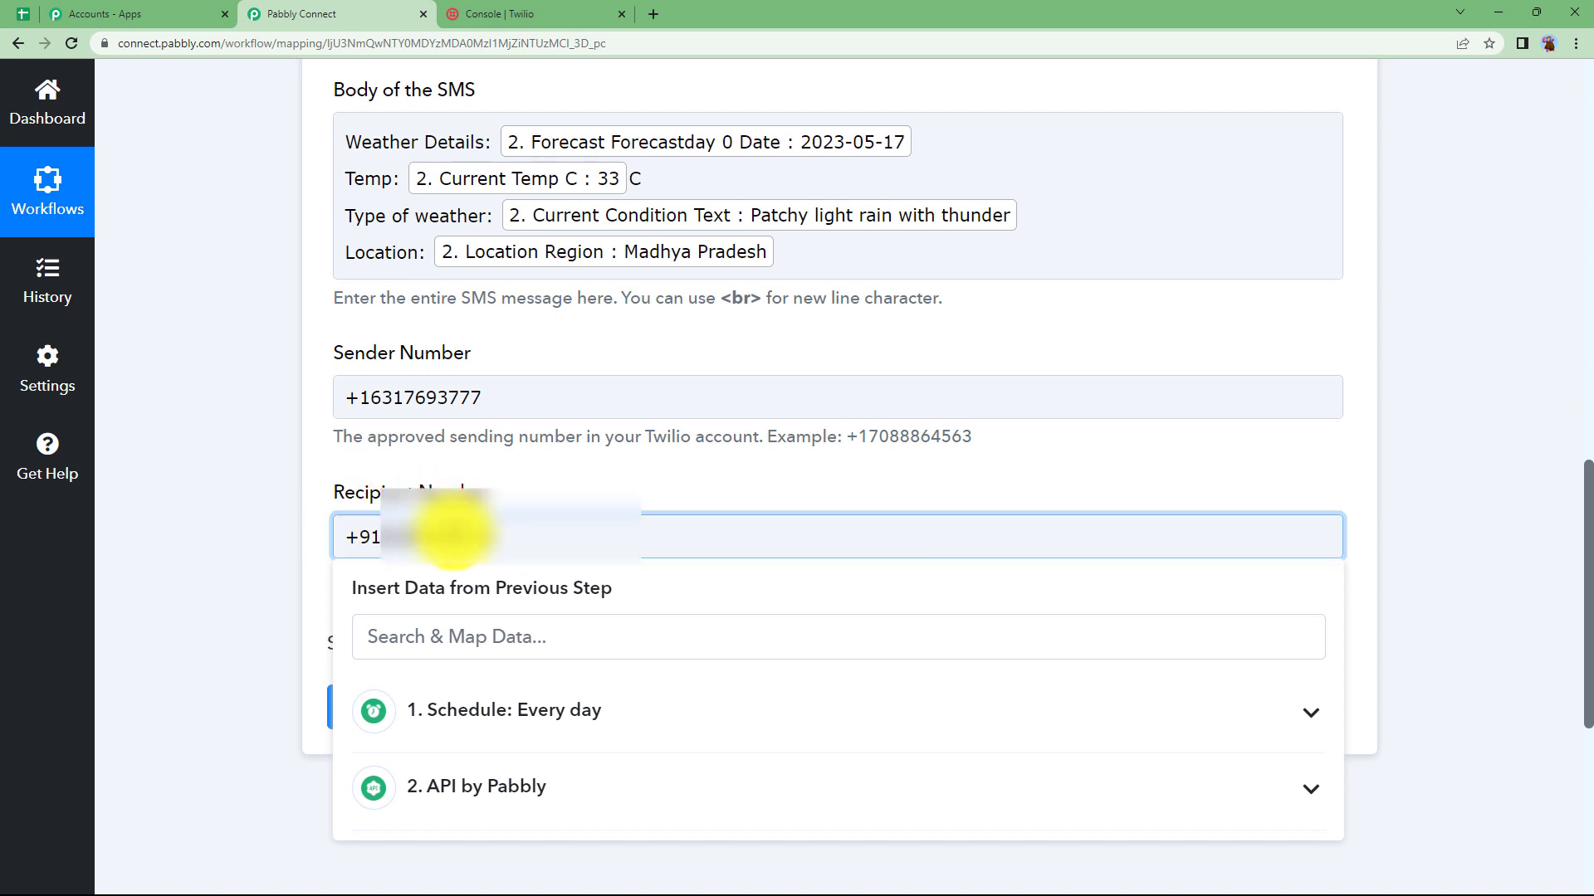
pyautogui.click(232, 604)
pyautogui.click(401, 703)
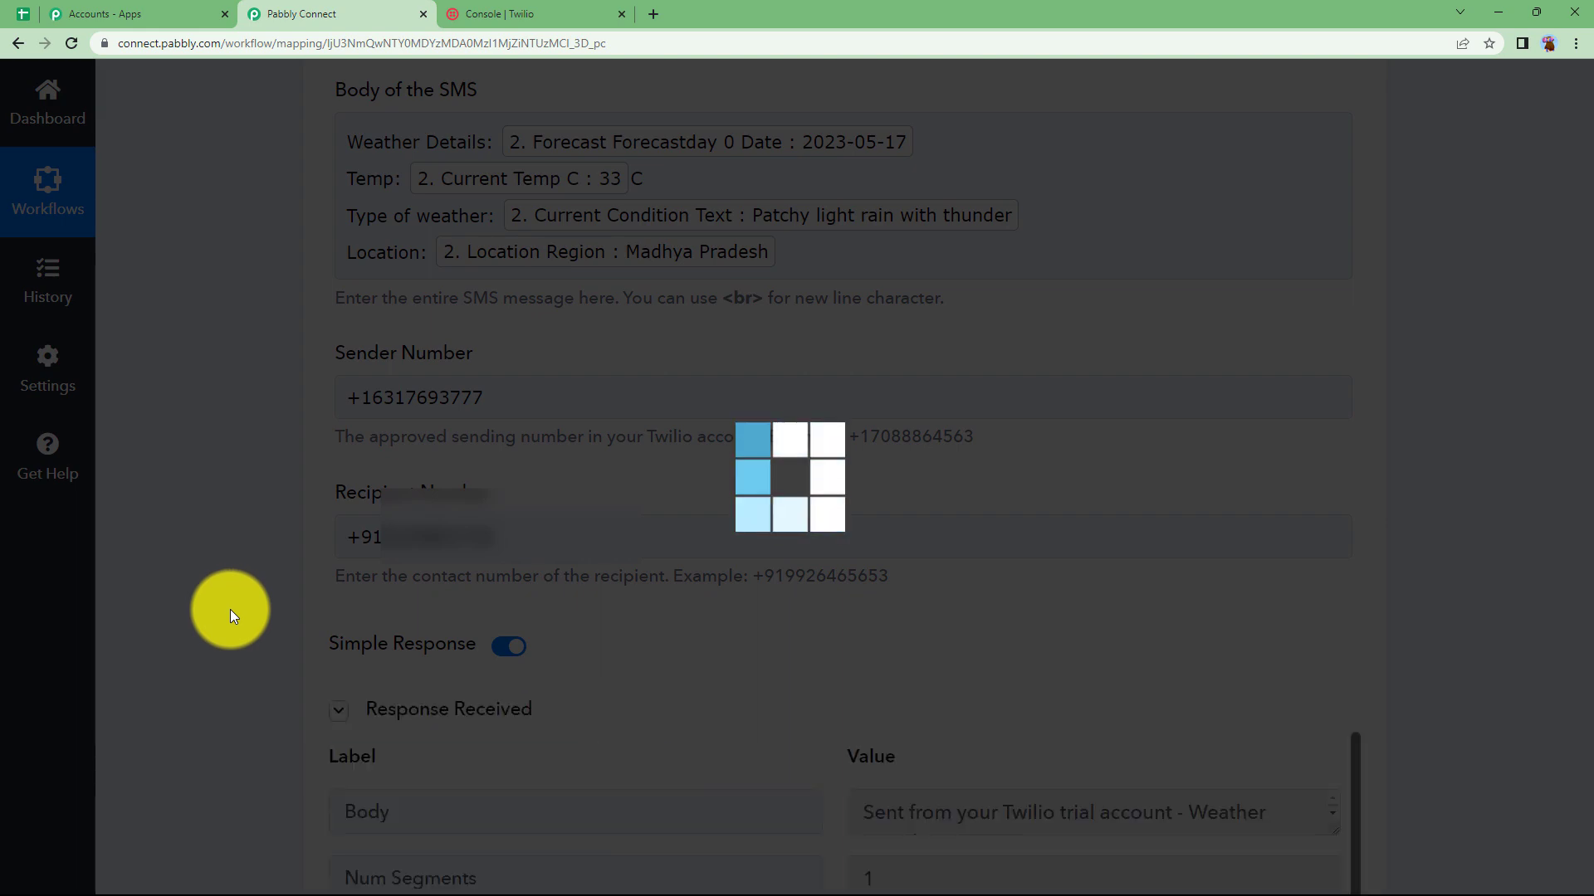
pyautogui.scroll(-3, 231, 609)
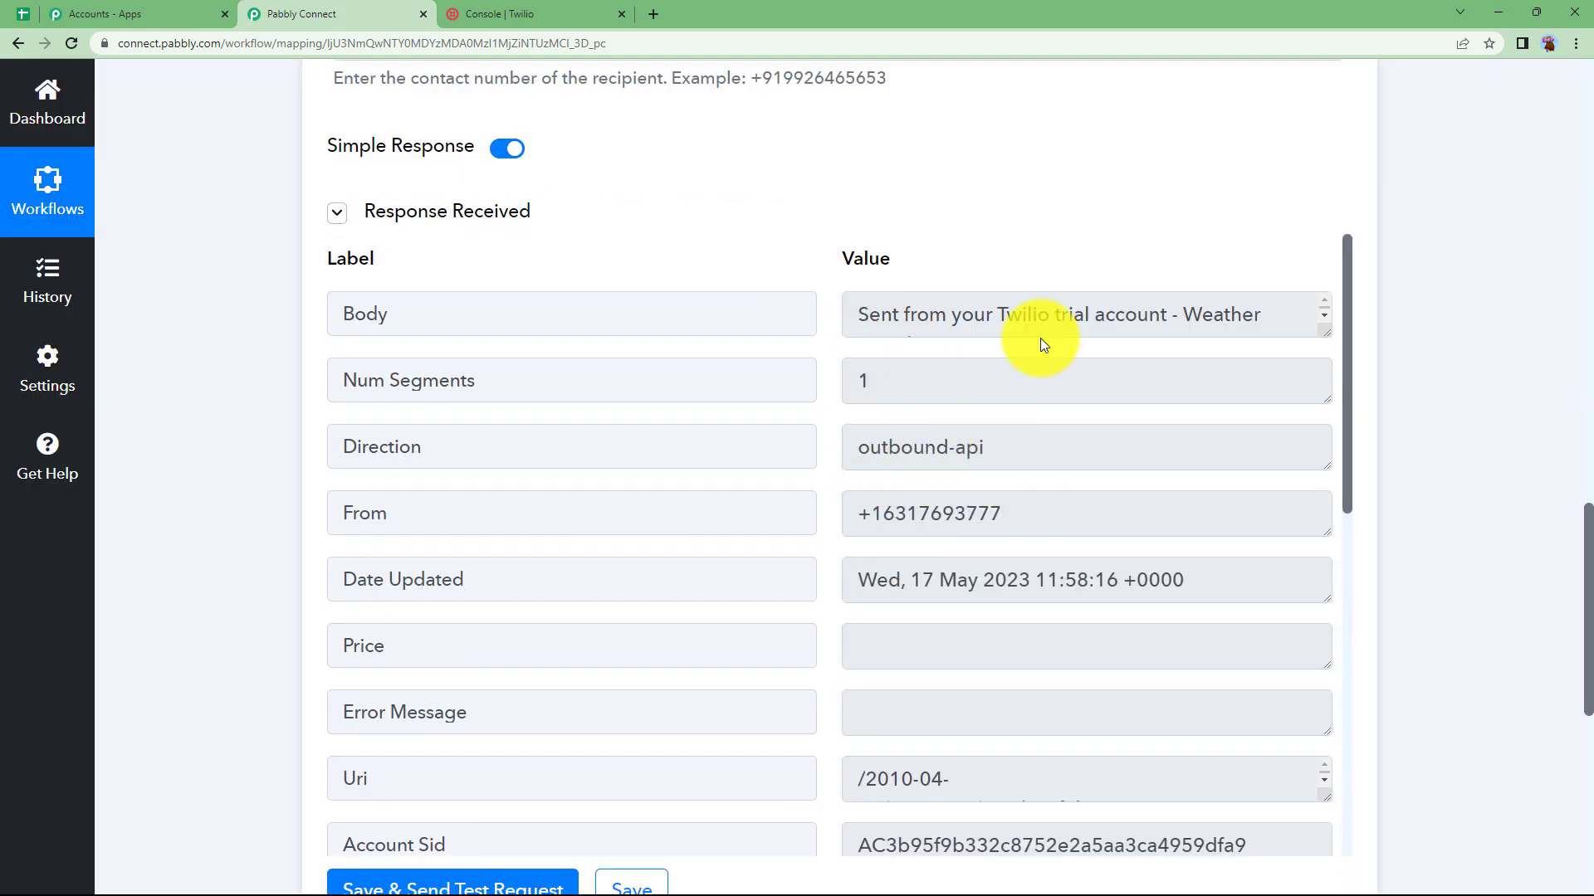
pyautogui.moveTo(1321, 335); pyautogui.dragTo(1327, 480)
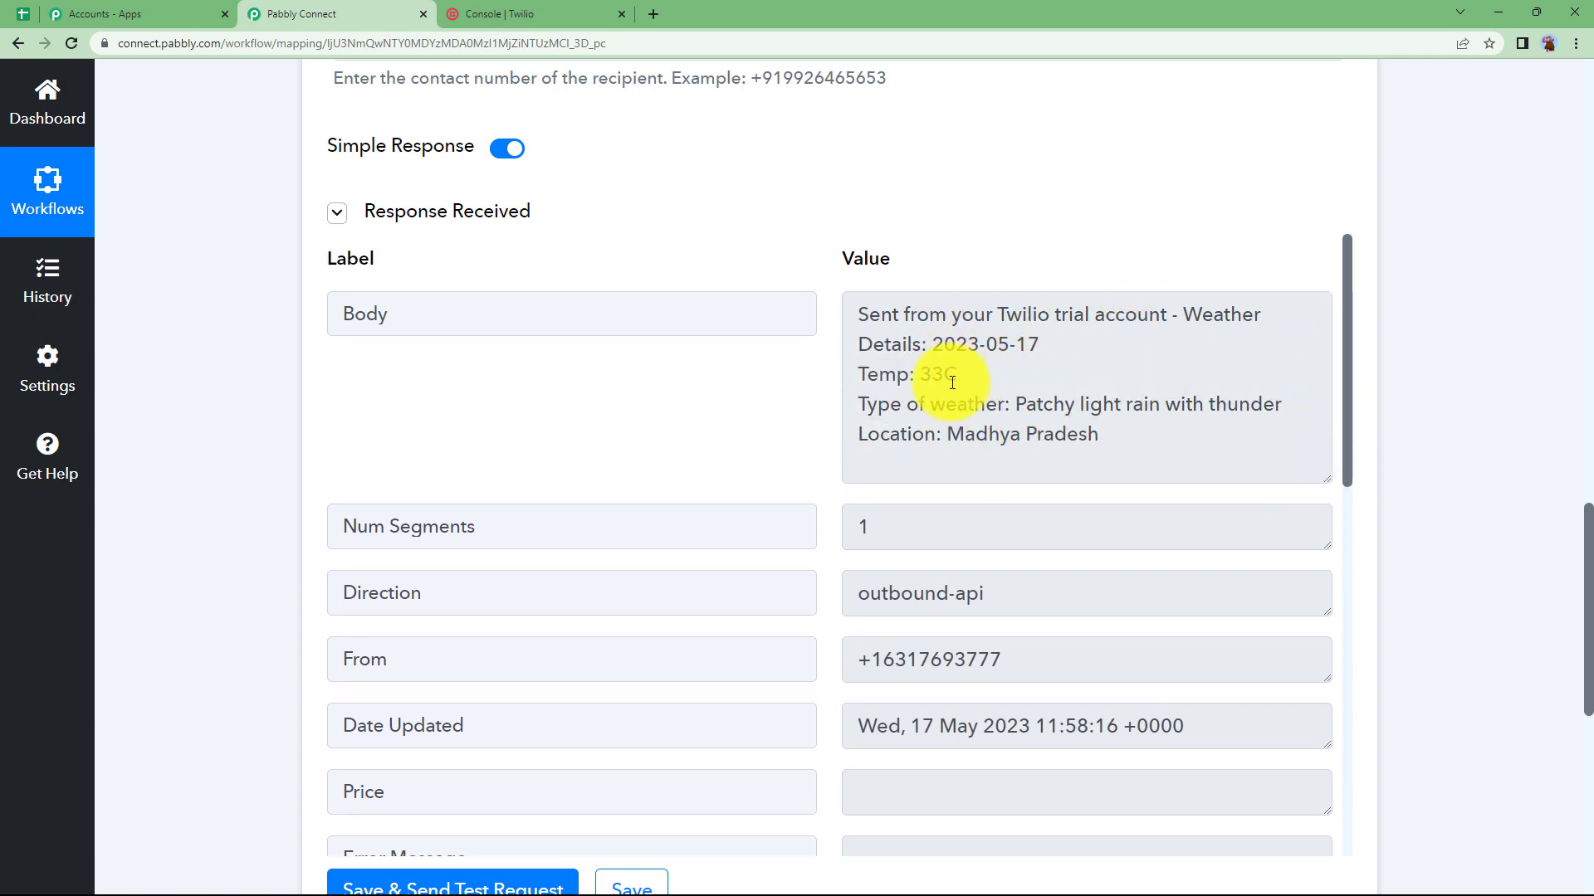
pyautogui.scroll(14, 285, 327)
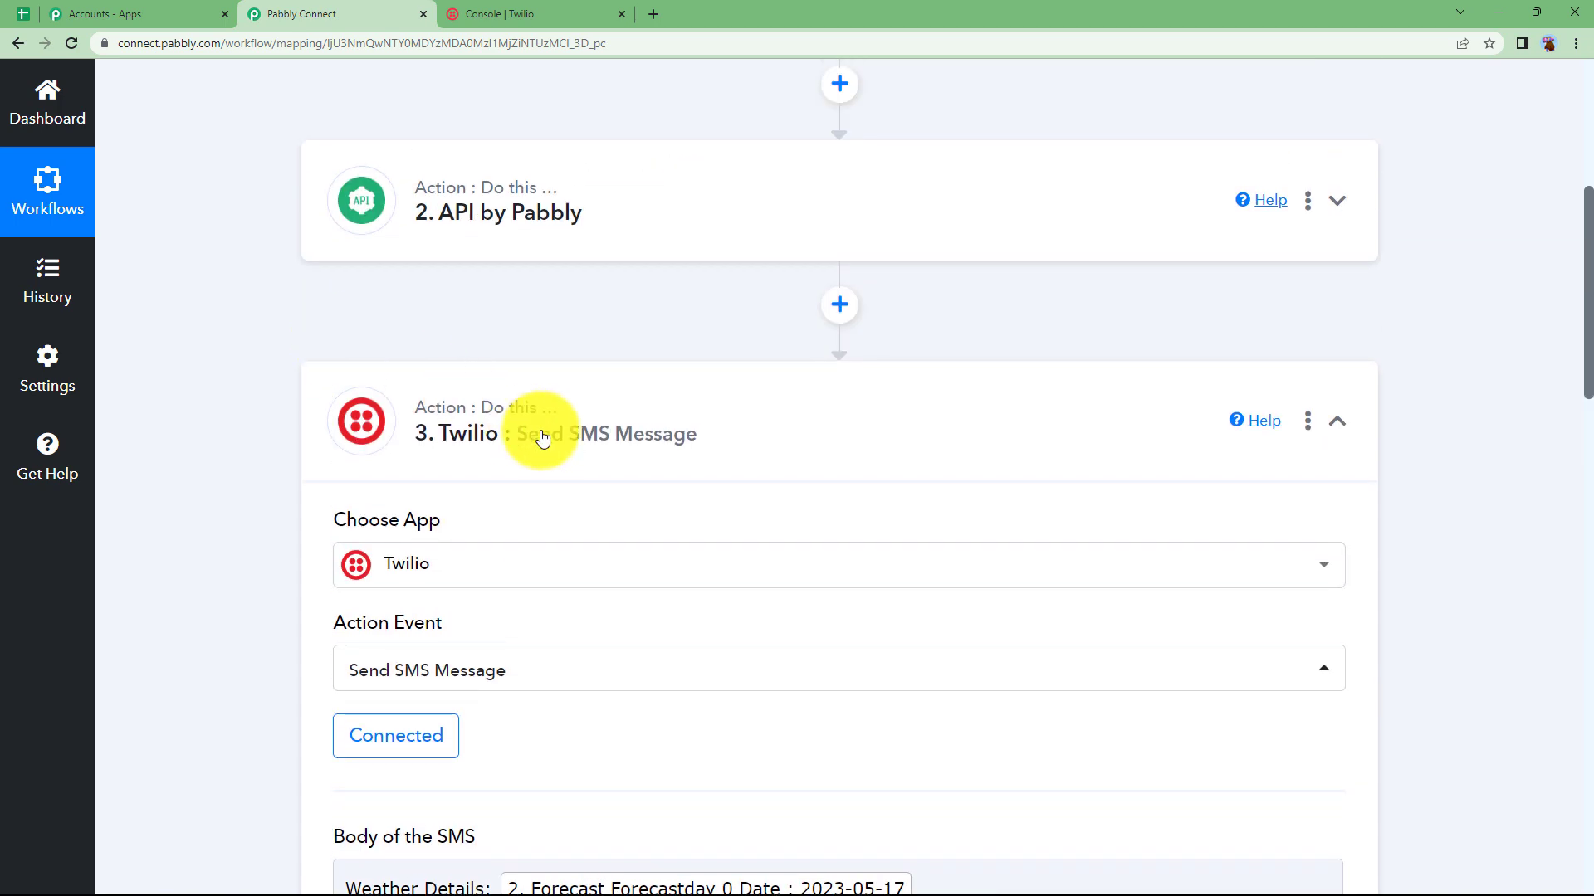
pyautogui.click(541, 437)
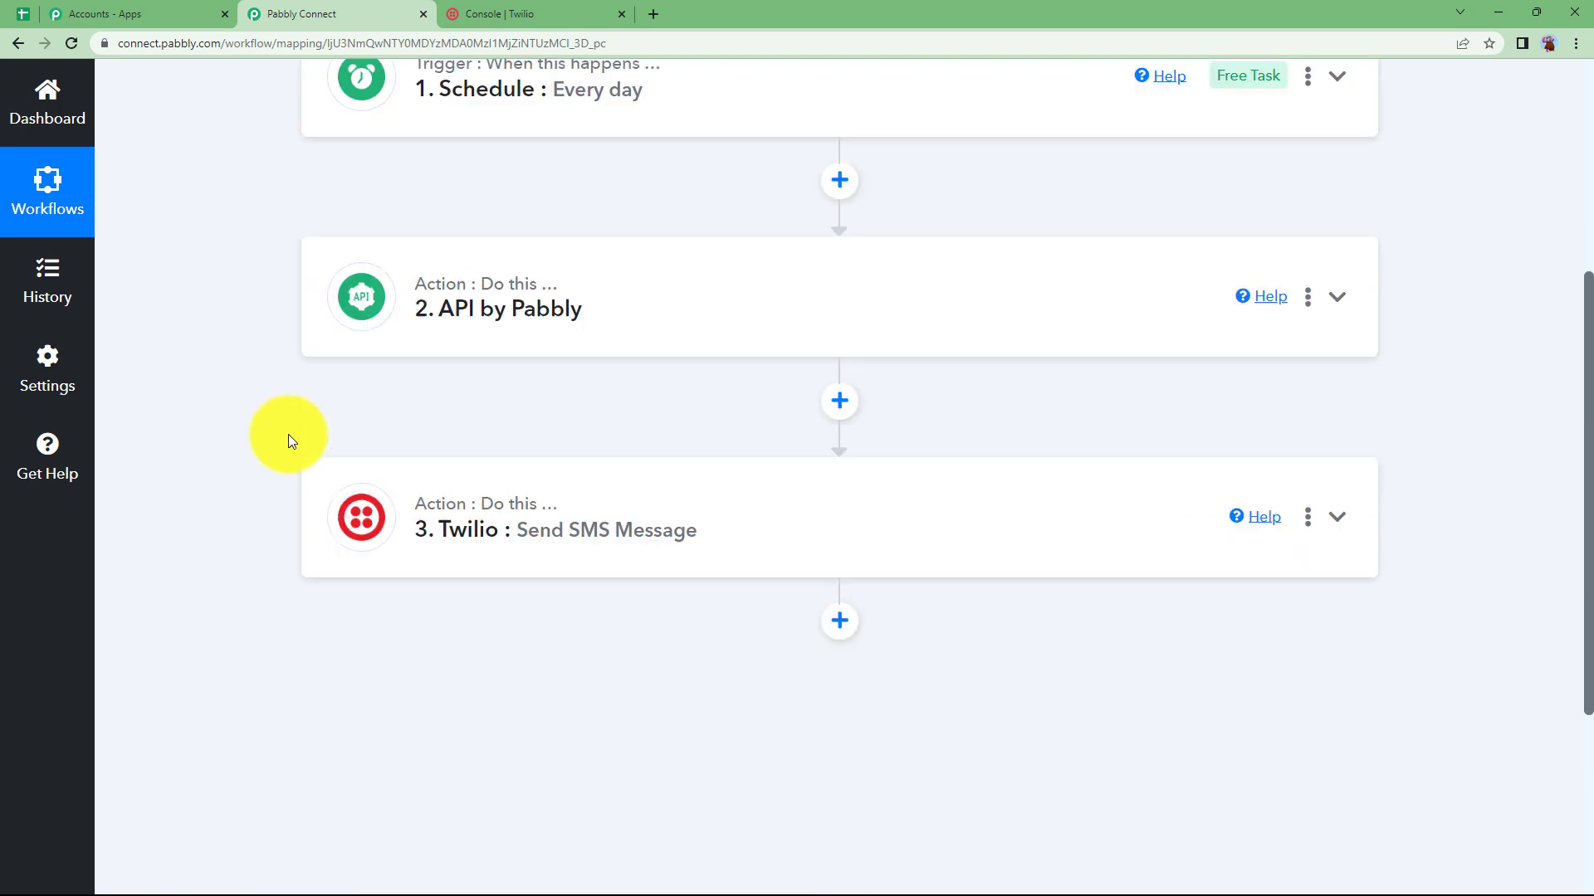
pyautogui.scroll(3, 287, 435)
pyautogui.hotkey('alt', 'Tab')
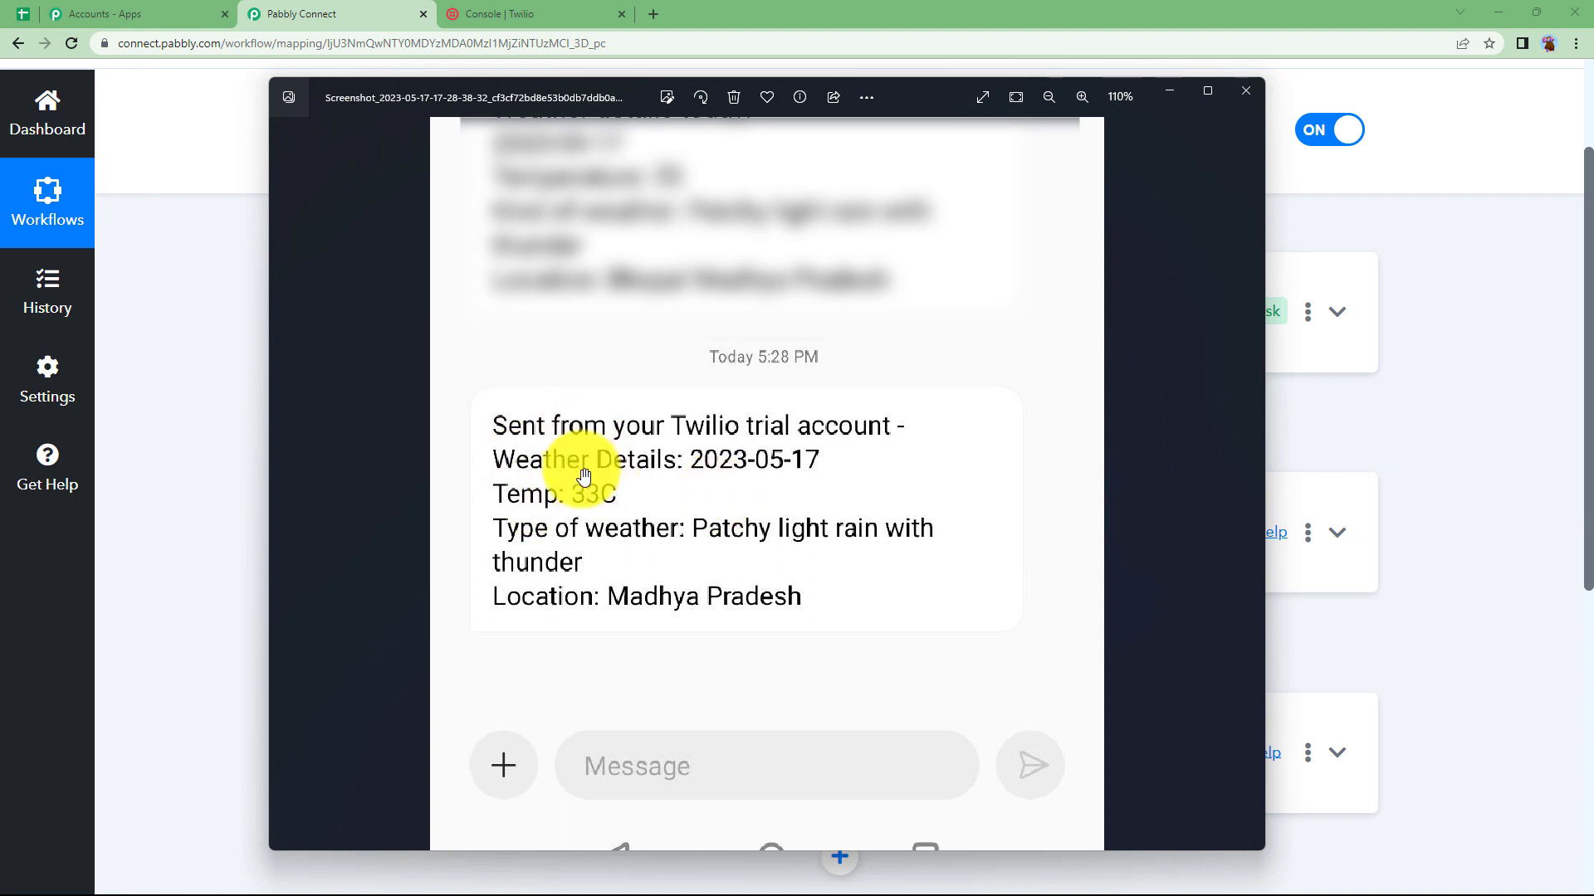
pyautogui.click(236, 447)
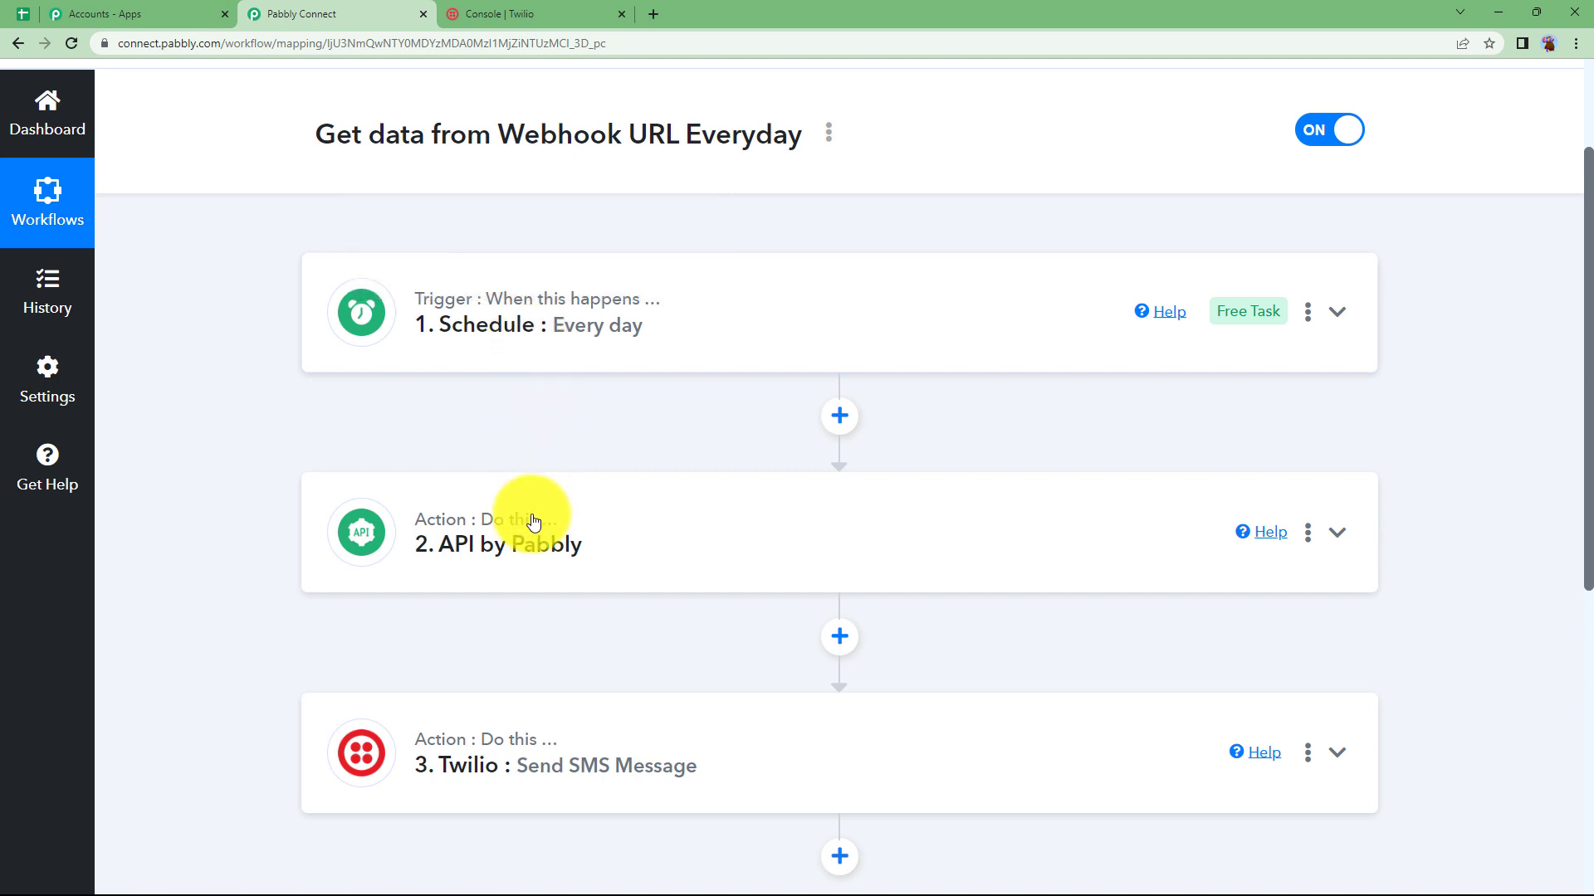
pyautogui.moveTo(533, 521)
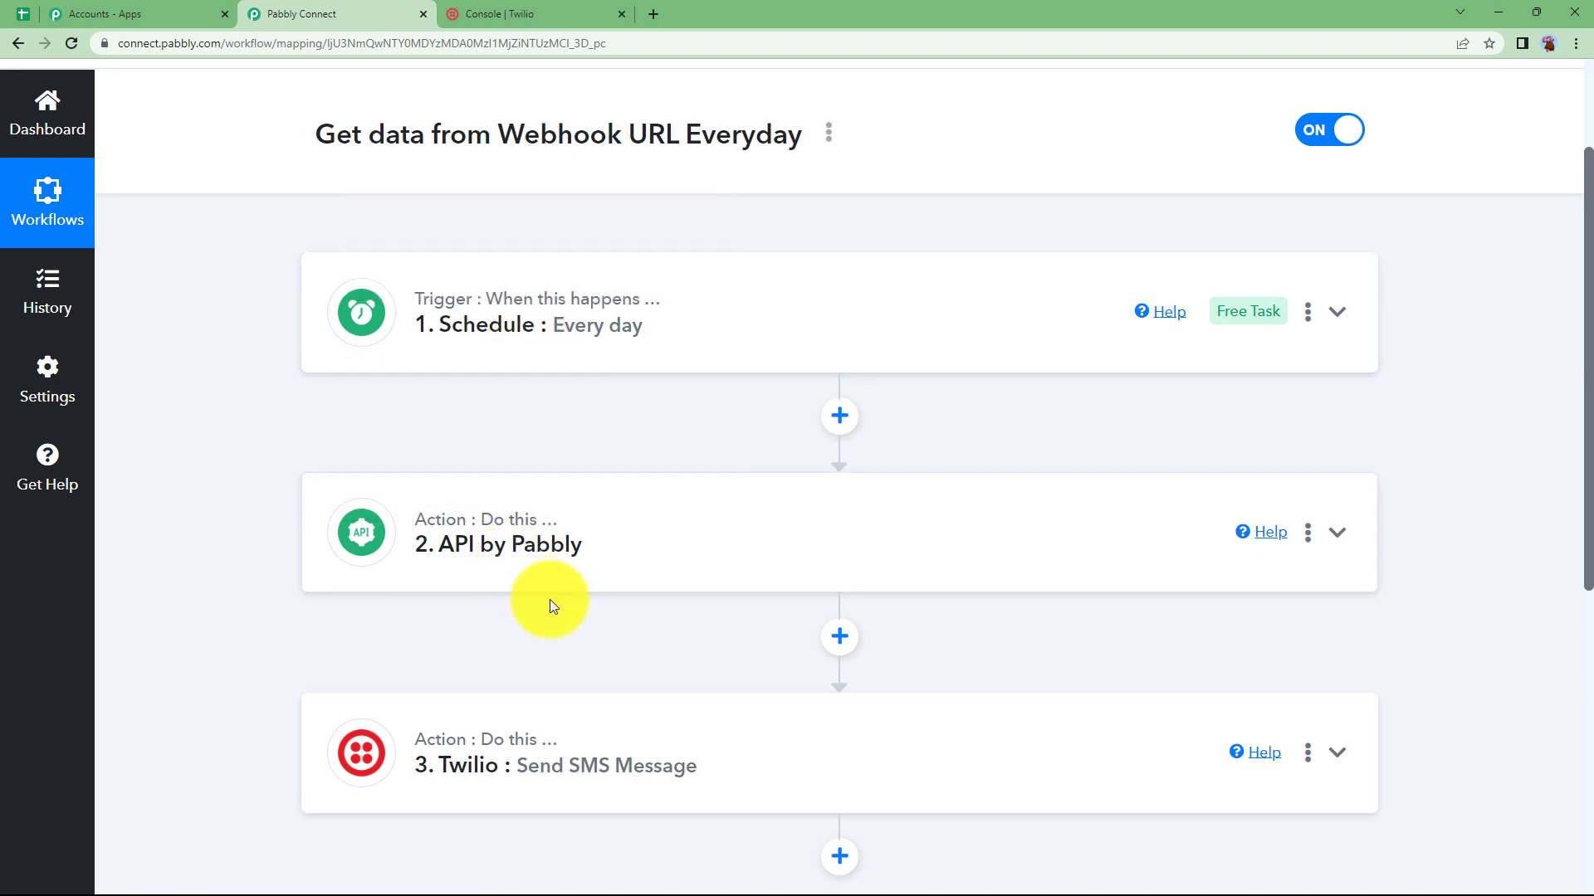